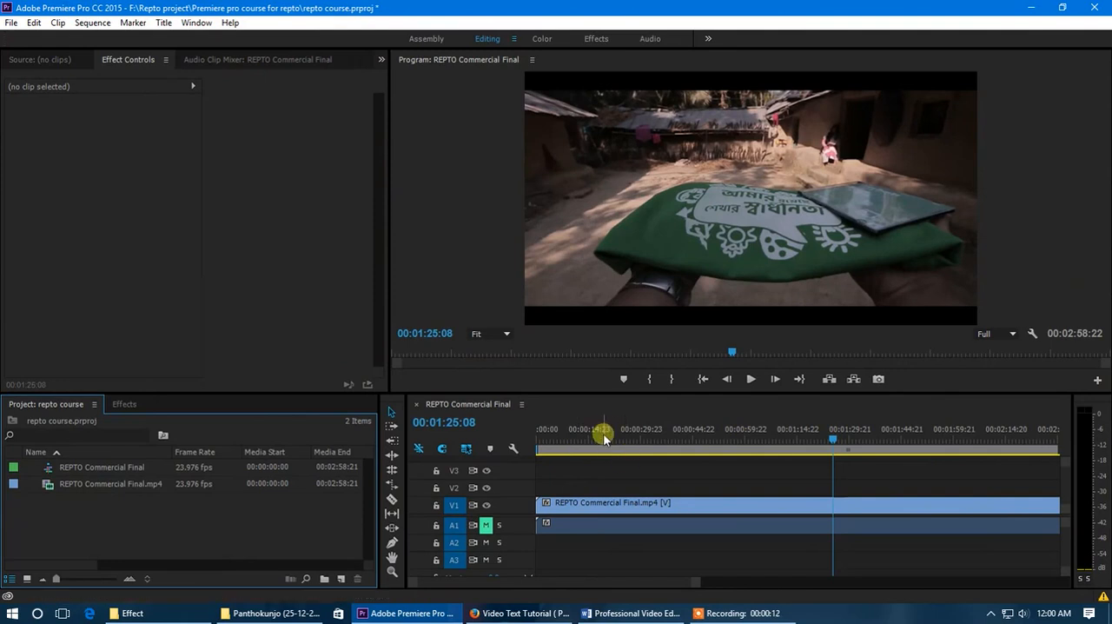
- Raise the boundary above the Project and timeline panels slightly, and switch to the Effect folder in File Explorer
left_click(195, 521)
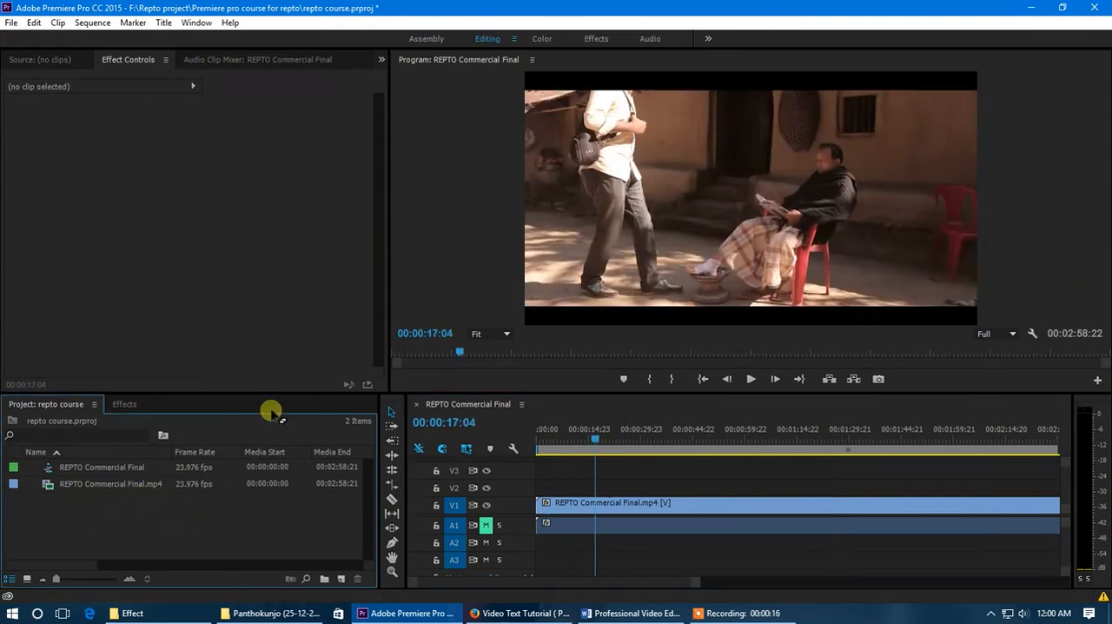
left_click_drag(280, 392, 281, 372)
left_click(1029, 7)
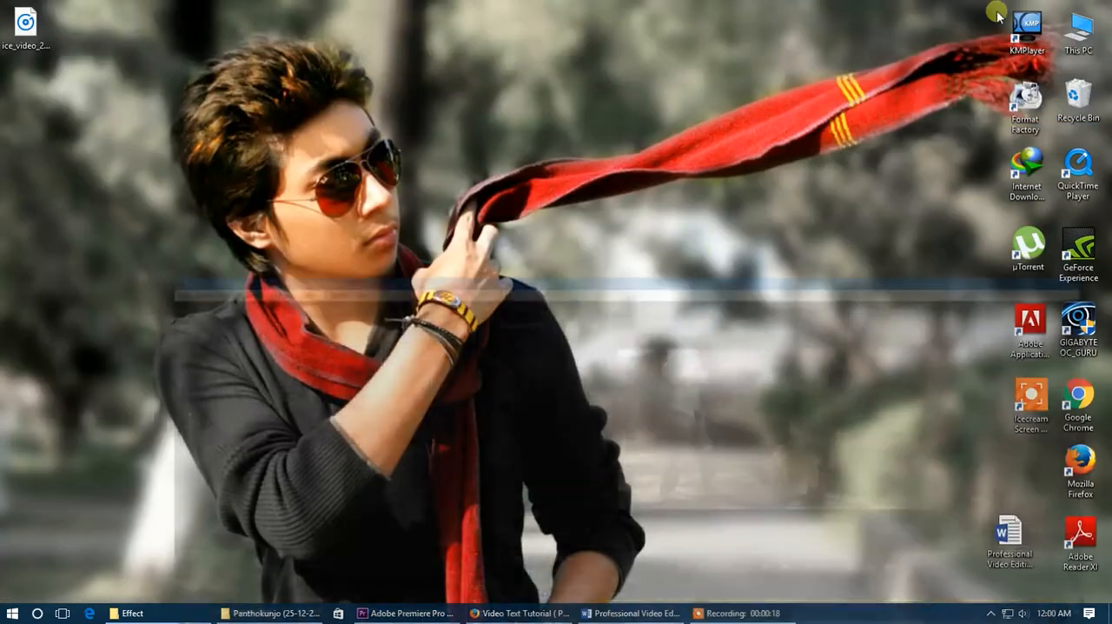
left_click(273, 614)
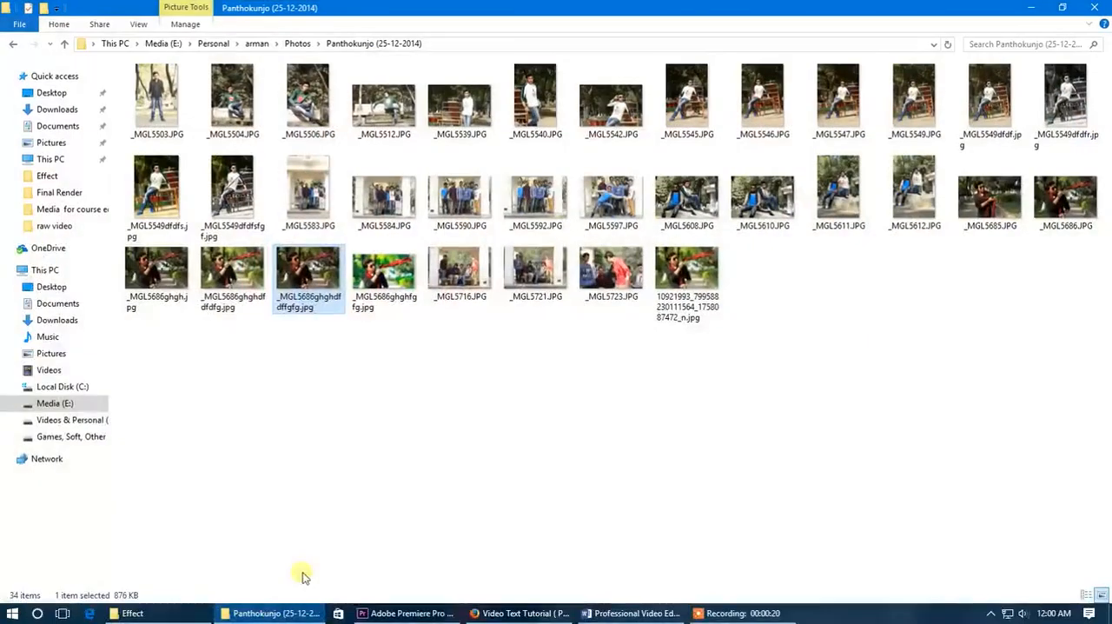
left_click(226, 613)
left_click(130, 614)
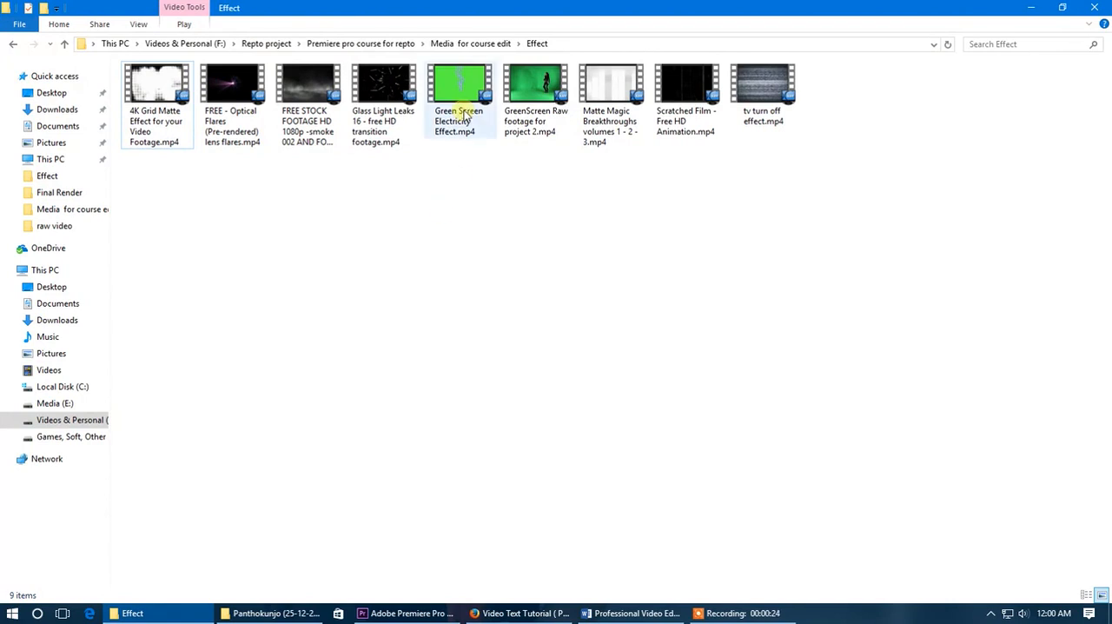
- Enlarge the thumbnails of the video files in the Effect folder
right_click(454, 223)
mouse_move(608, 231)
left_click(653, 233)
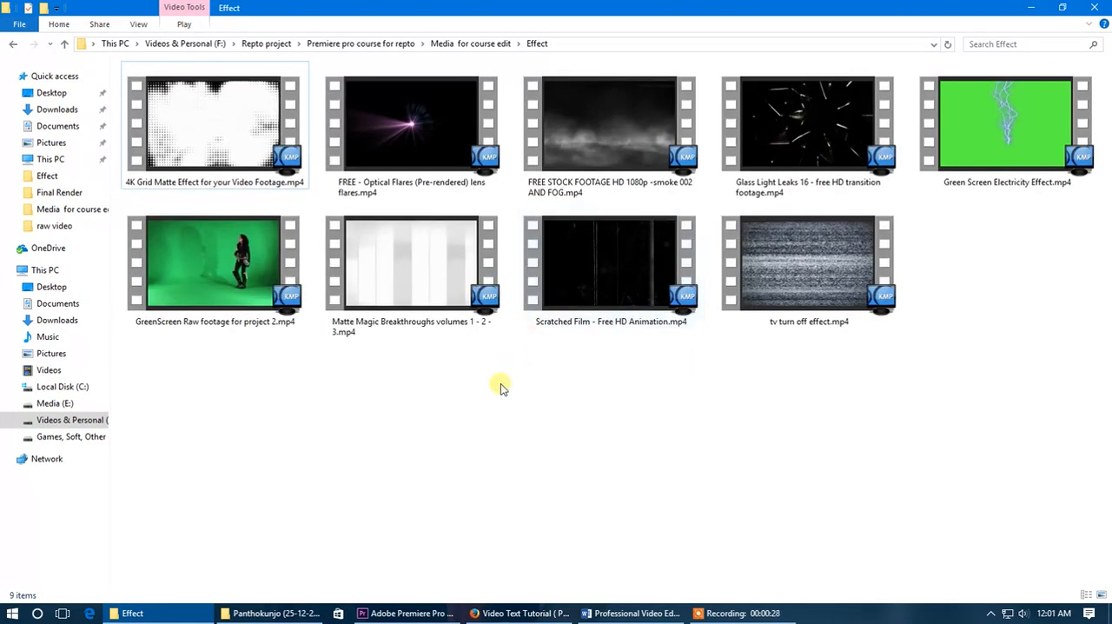
- Preview GreenScreen Raw footage for project 2.mp4 in KMPlayer and close the player
key("Down")
key("Return")
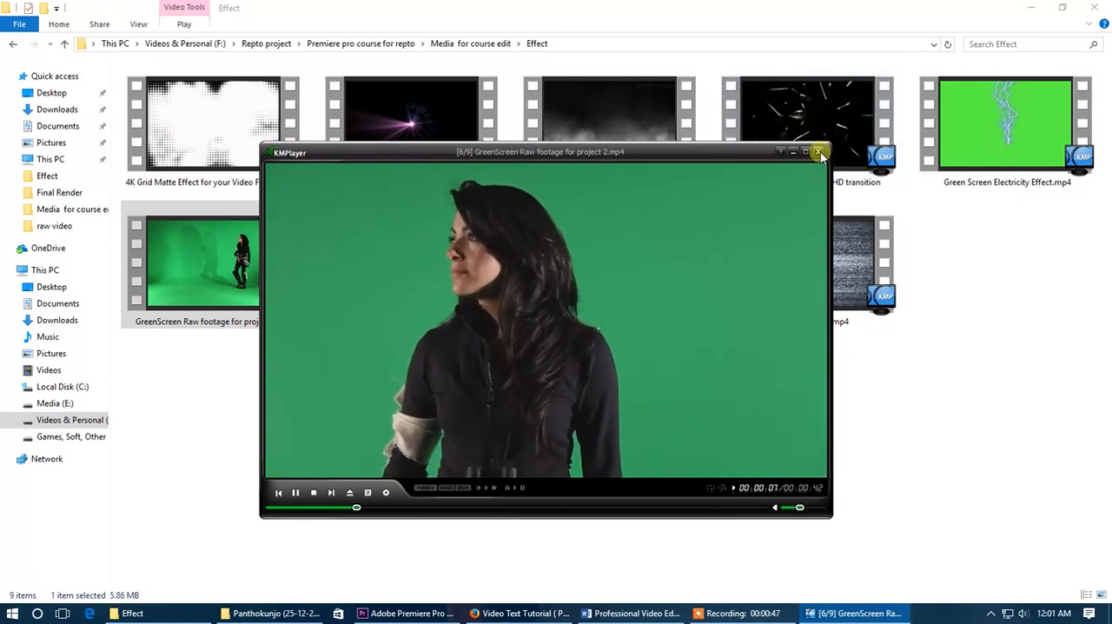
left_click(819, 152)
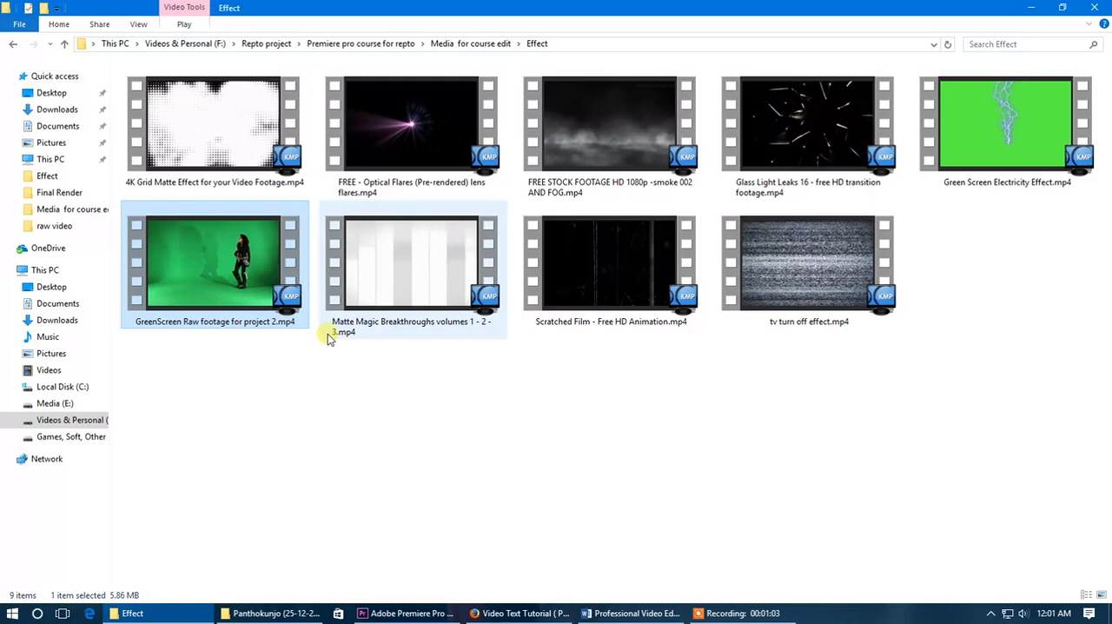
- View the green-screen footage full screen in KMPlayer, shrink the player window and close it
mouse_move(329, 338)
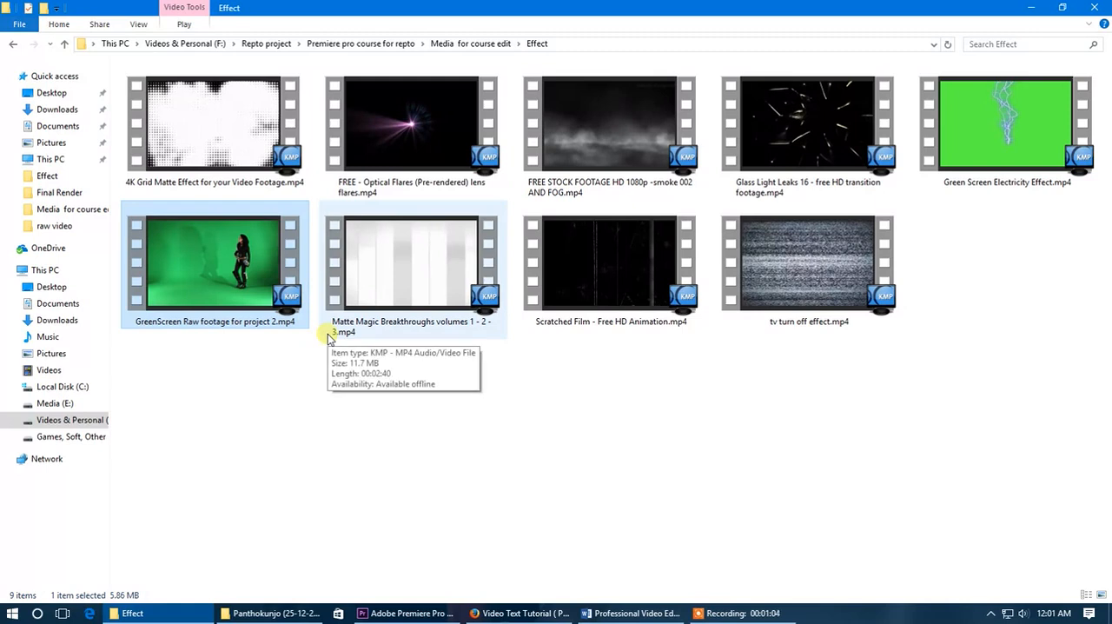
right_click(396, 417)
left_click(435, 276)
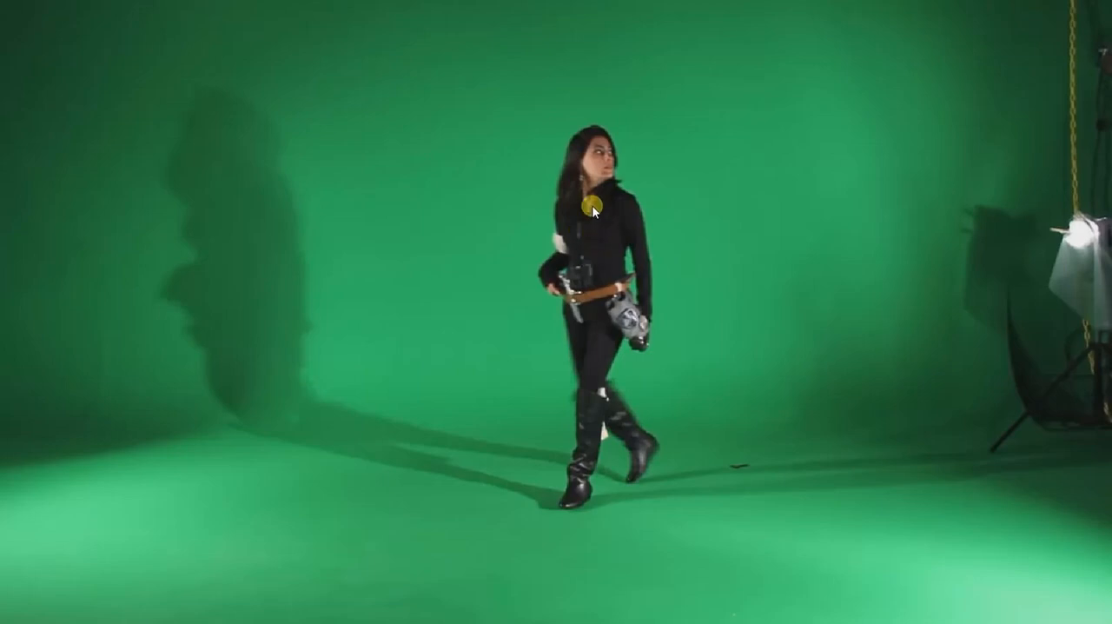
double_click(599, 319)
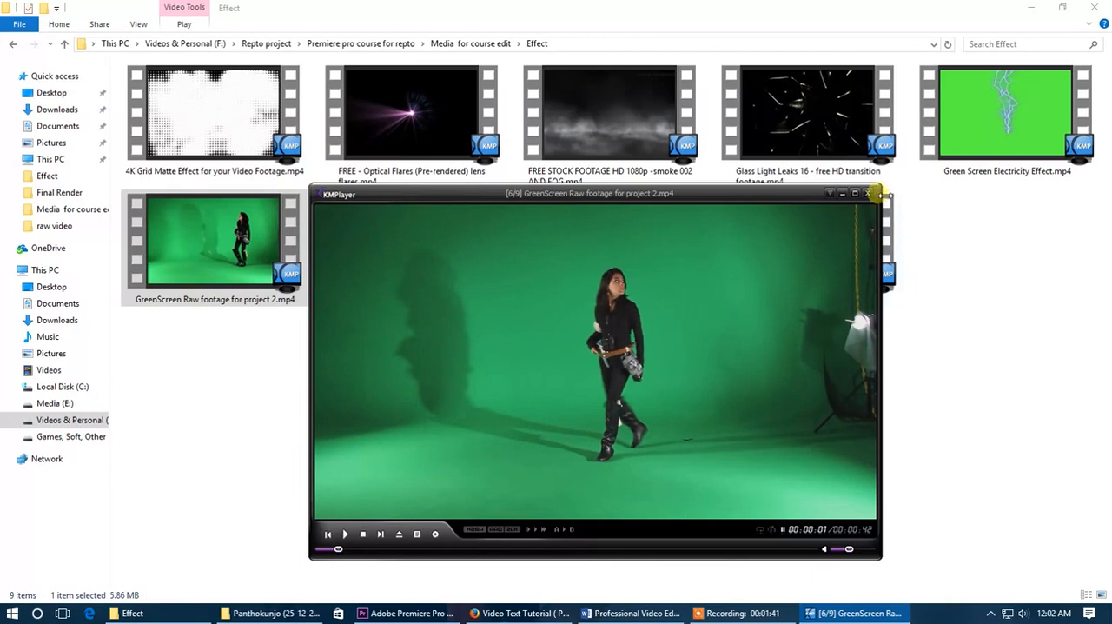
left_click_drag(880, 186, 681, 273)
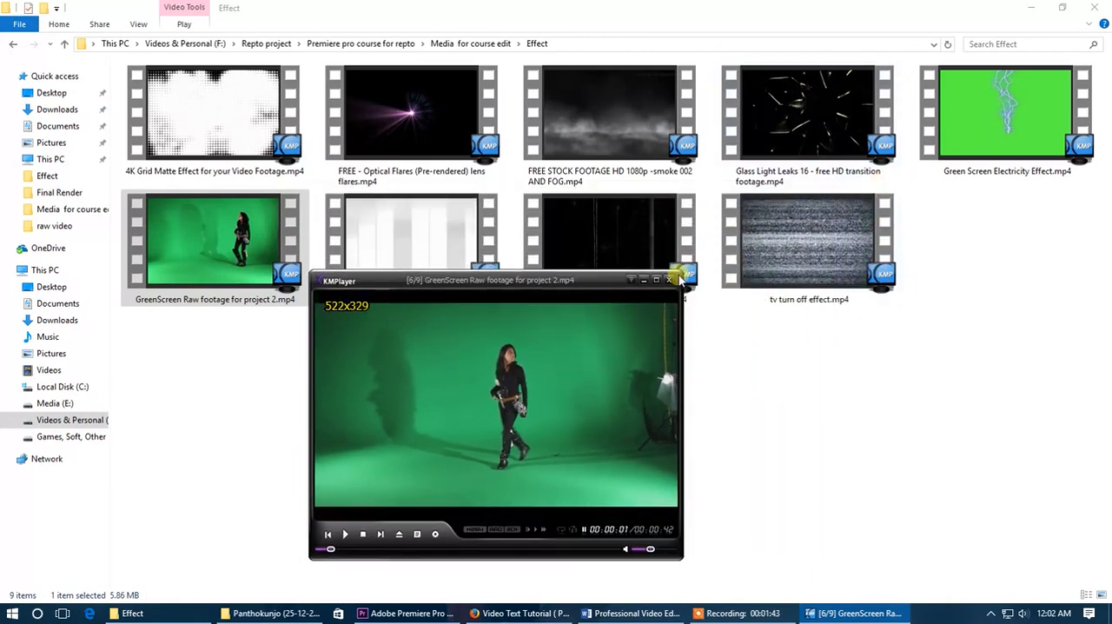
left_click(668, 278)
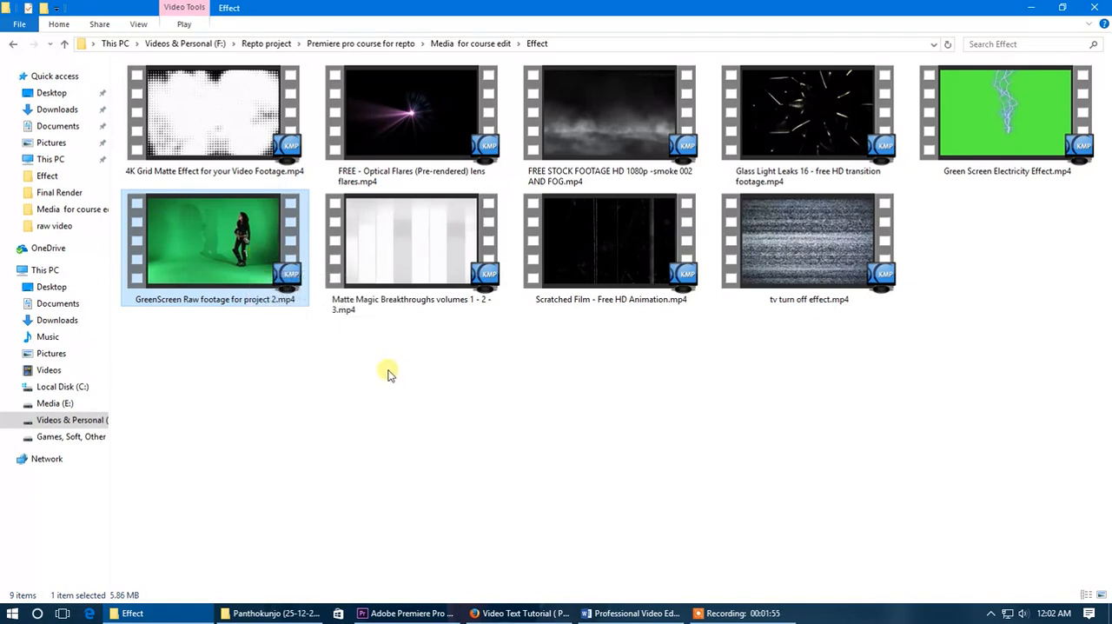
- Go back to the Media for course edit folder and switch to Premiere Pro
right_click(334, 356)
left_click(379, 415)
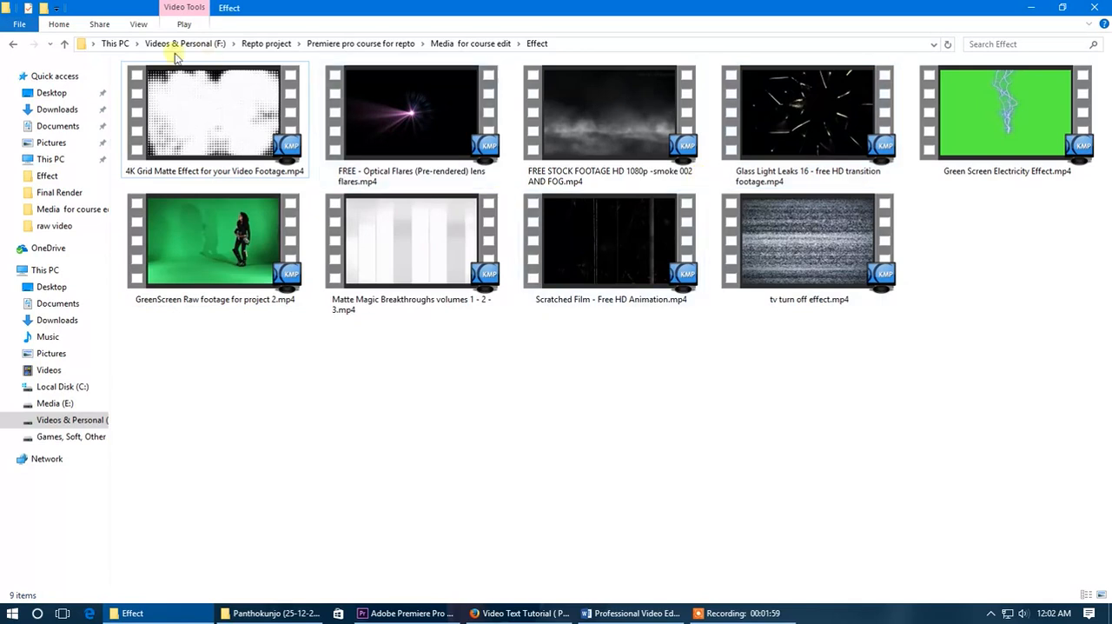
left_click(13, 43)
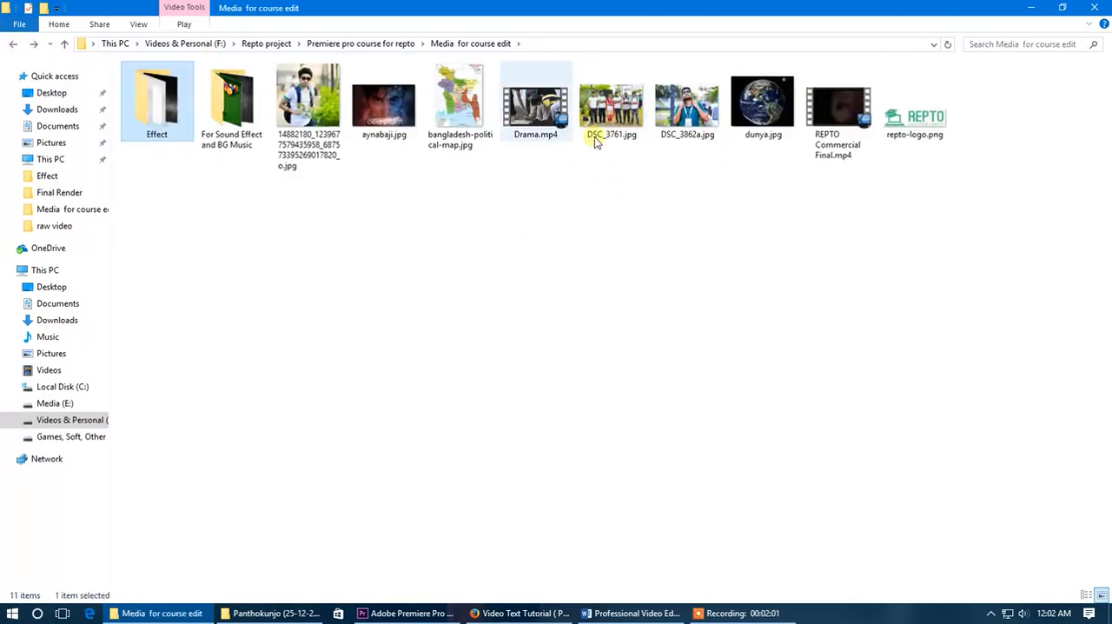
left_click(523, 613)
left_click(523, 613)
left_click(450, 614)
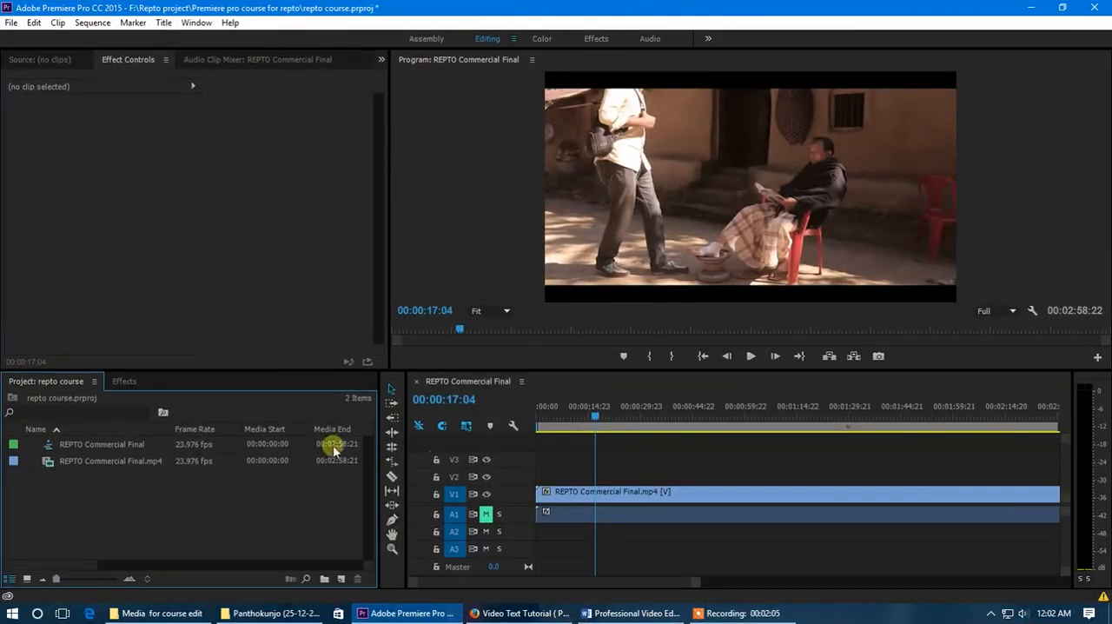
- Play and scrub the REPTO Commercial Final sequence up to about 00:00:42:04 to examine its shots
left_click_drag(569, 409, 611, 414)
key("space")
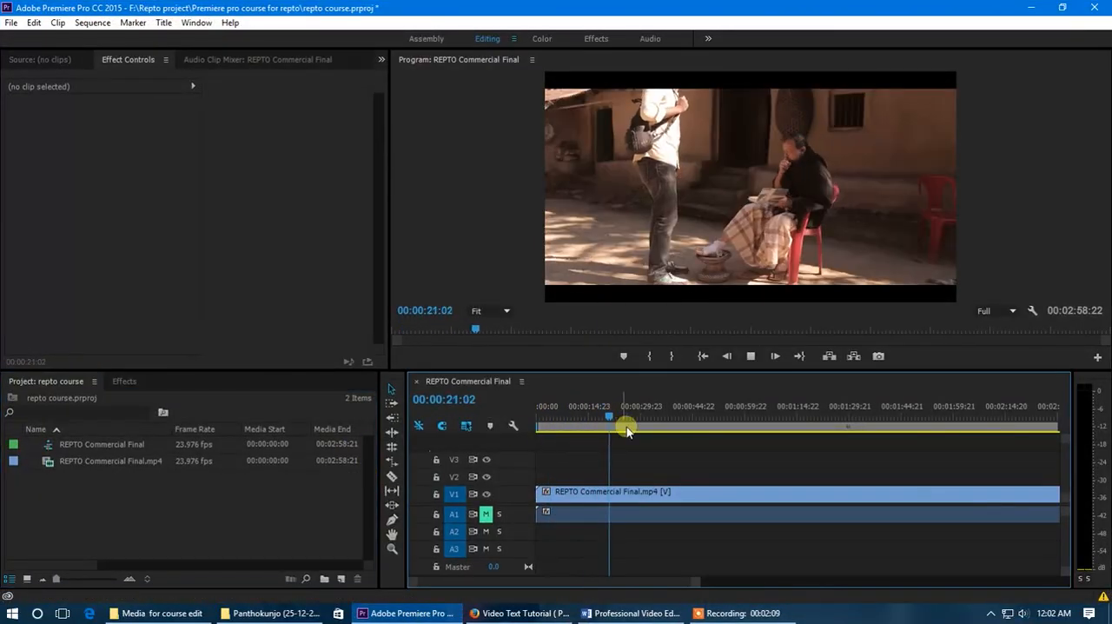
left_click(646, 416)
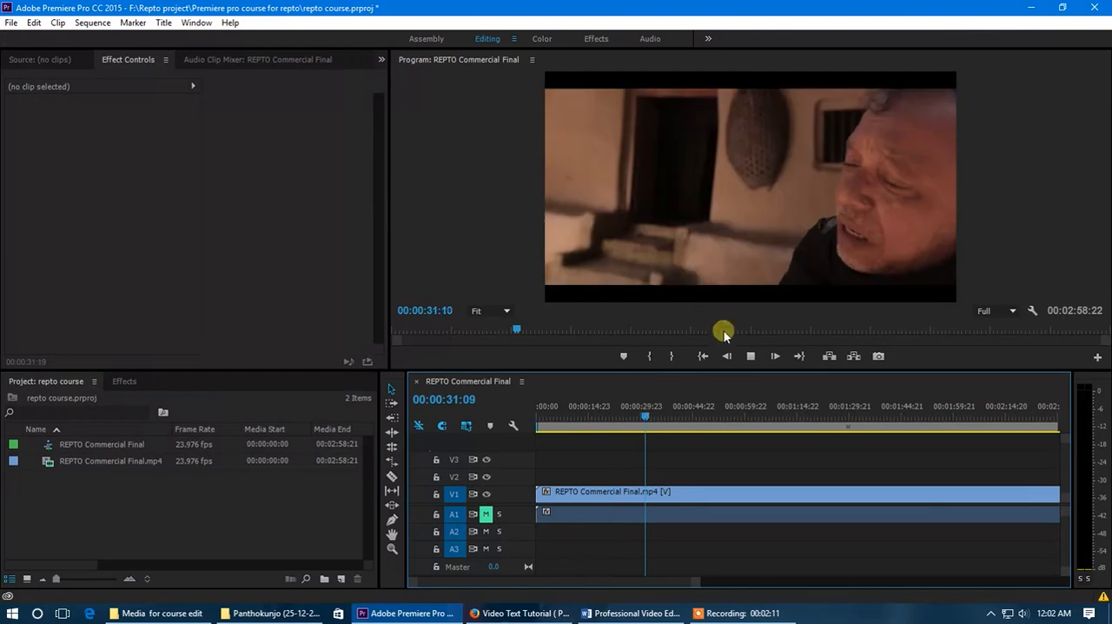
key("space")
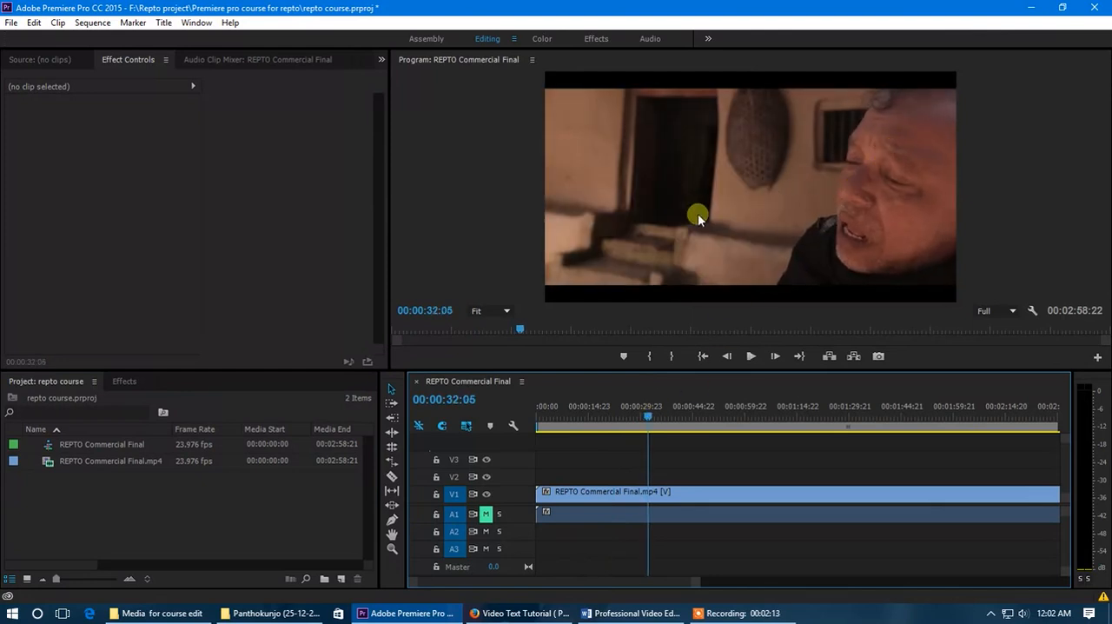
key("space")
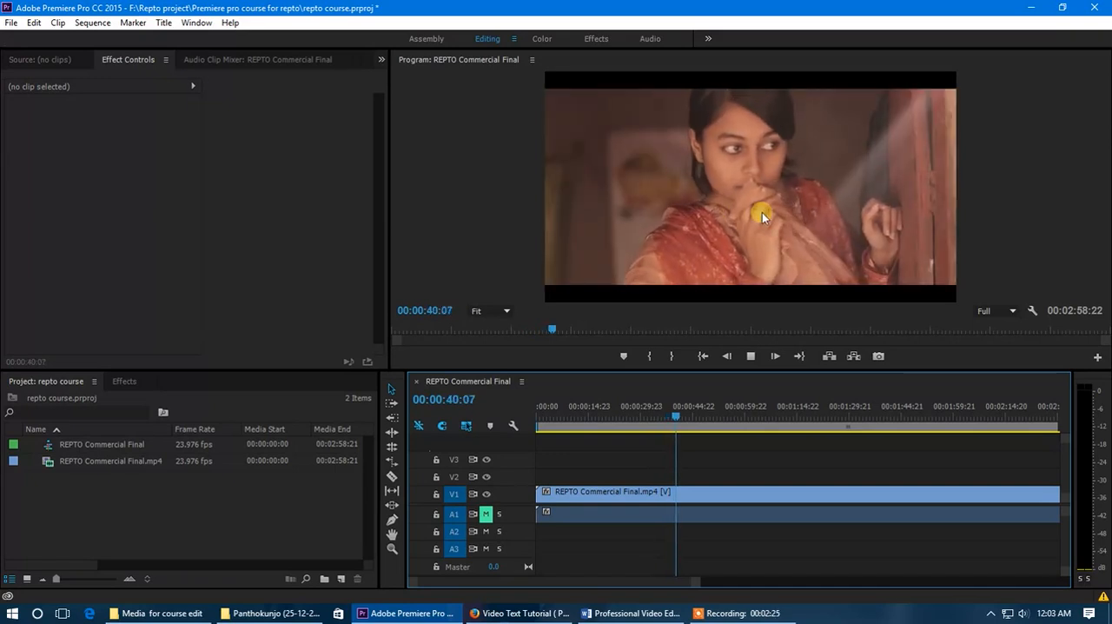
key("space")
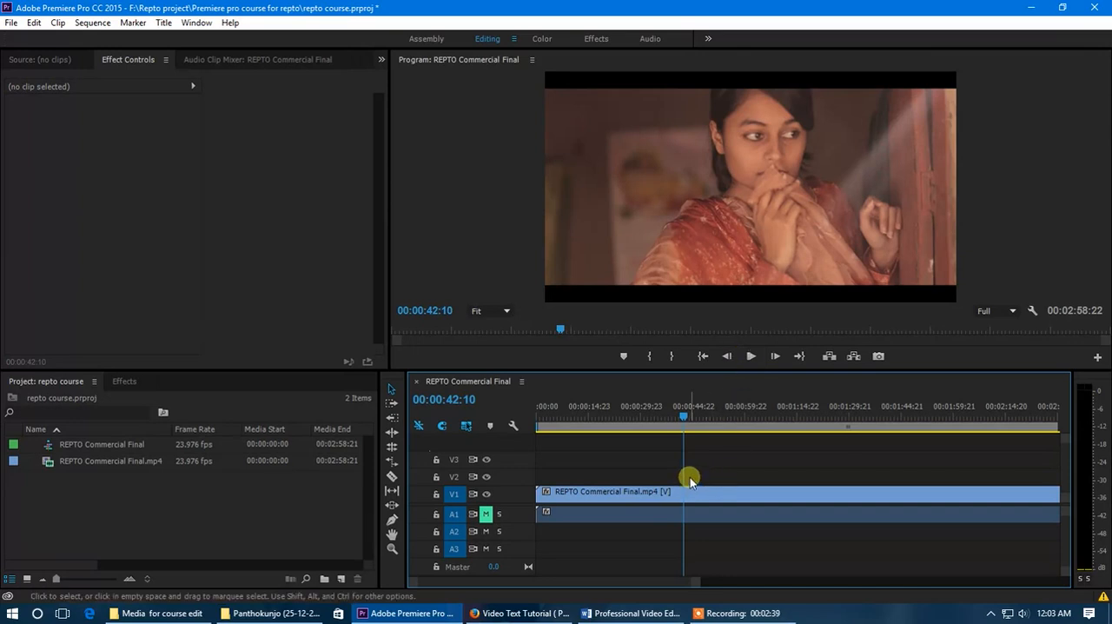
left_click(684, 416)
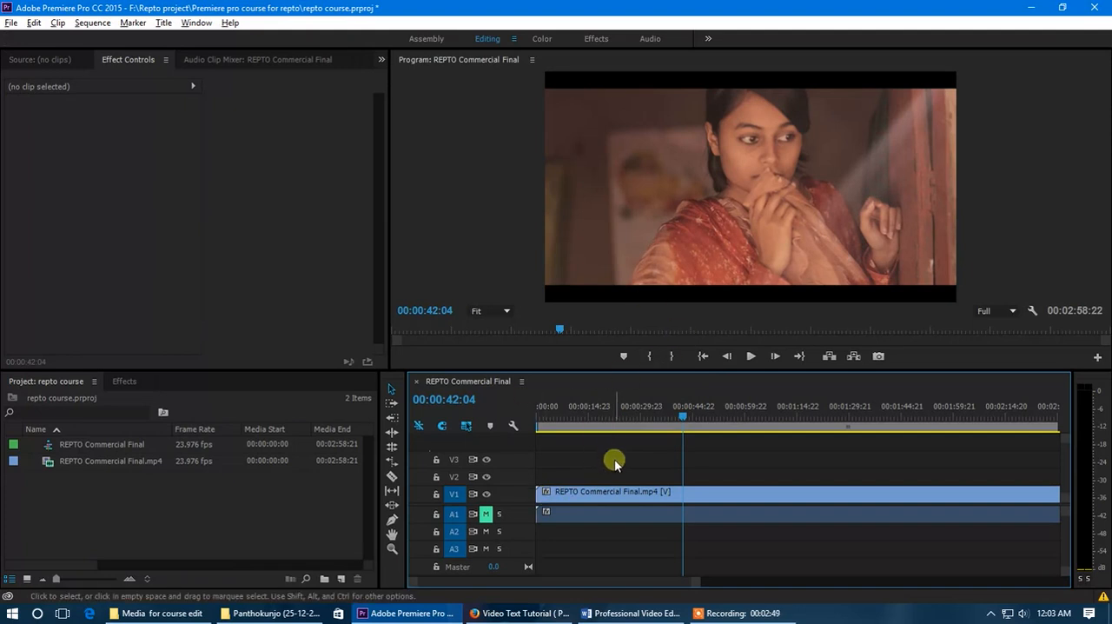
- Reopen the Effect folder and examine the background, shadows and lighting of GreenScreen Raw footage for project 2.mp4 in KMPlayer
left_click(1029, 8)
double_click(157, 100)
double_click(215, 241)
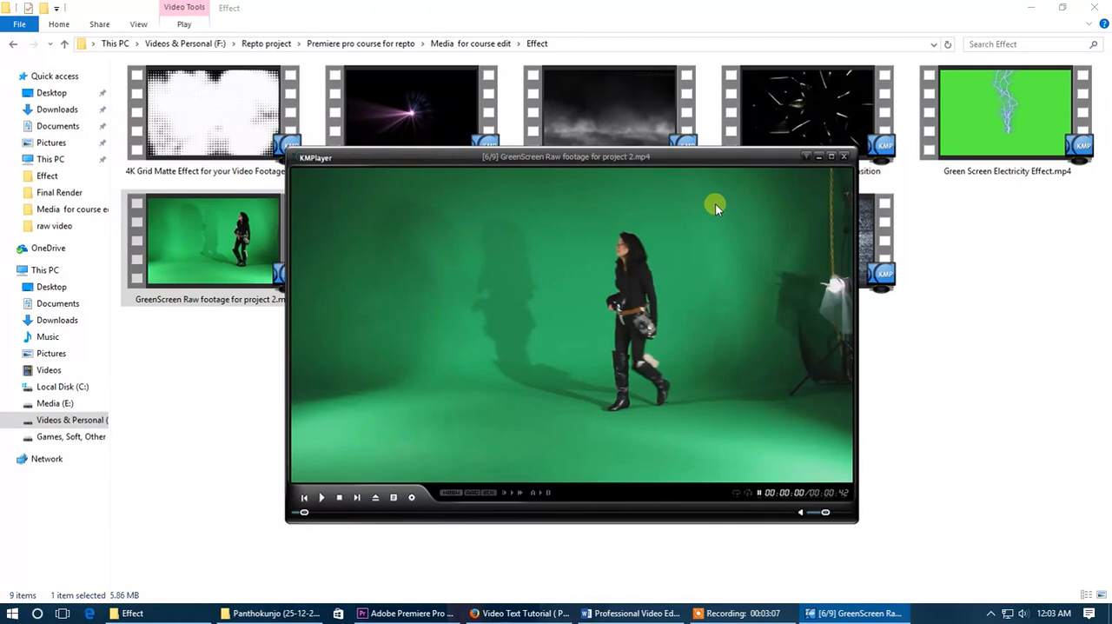
left_click_drag(679, 283, 711, 284)
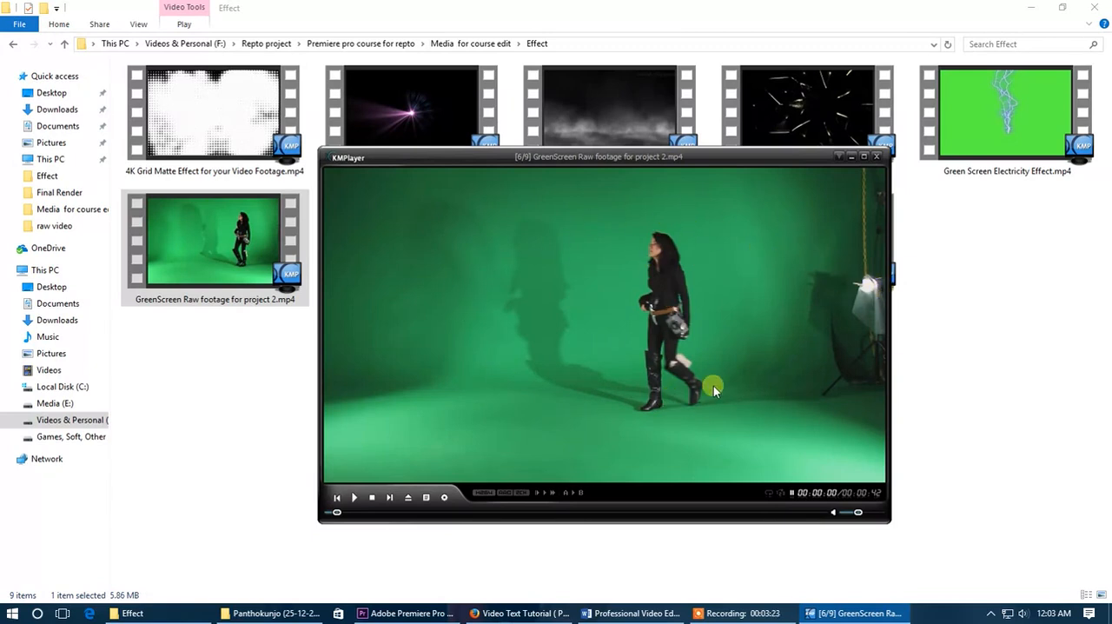
left_click_drag(658, 382, 670, 407)
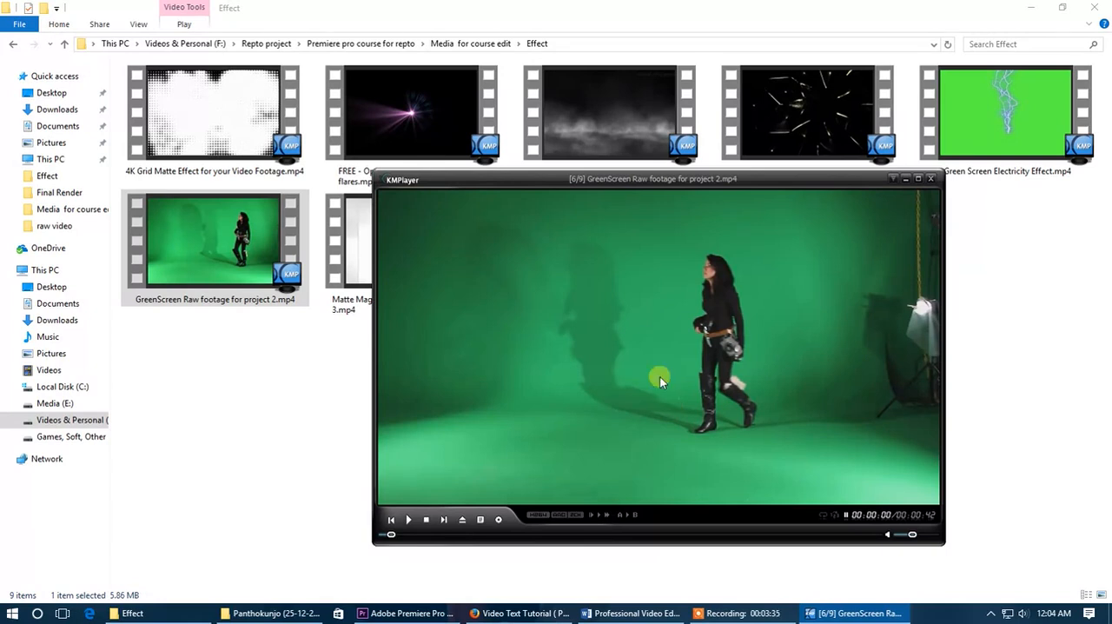
mouse_move(812, 325)
left_mouse_down()
mouse_move(760, 330)
mouse_move(822, 332)
left_mouse_up()
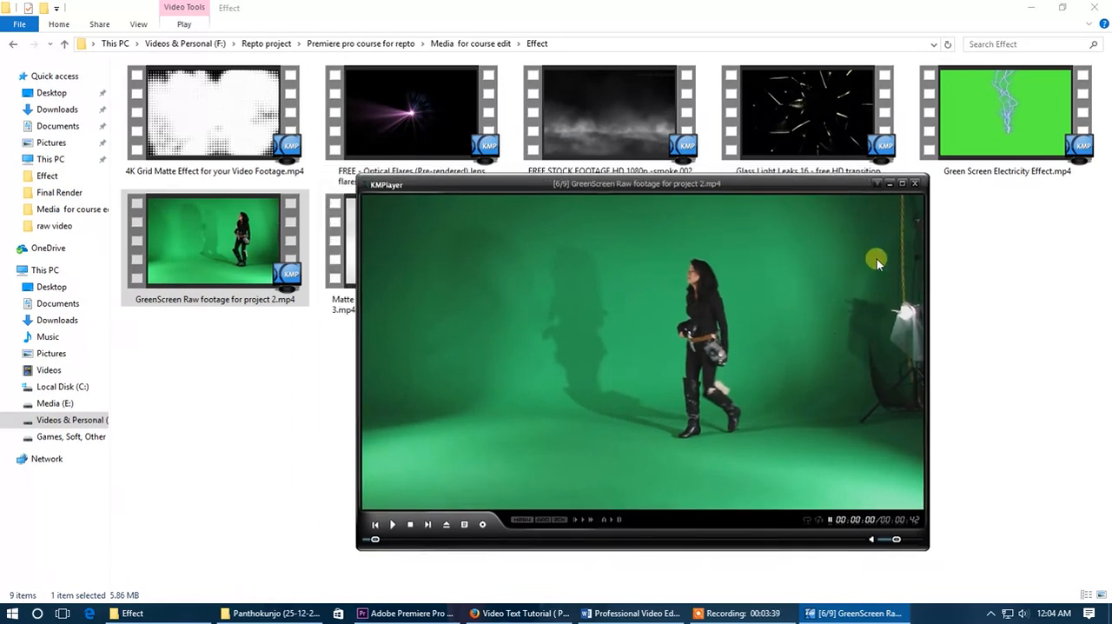
left_click(914, 184)
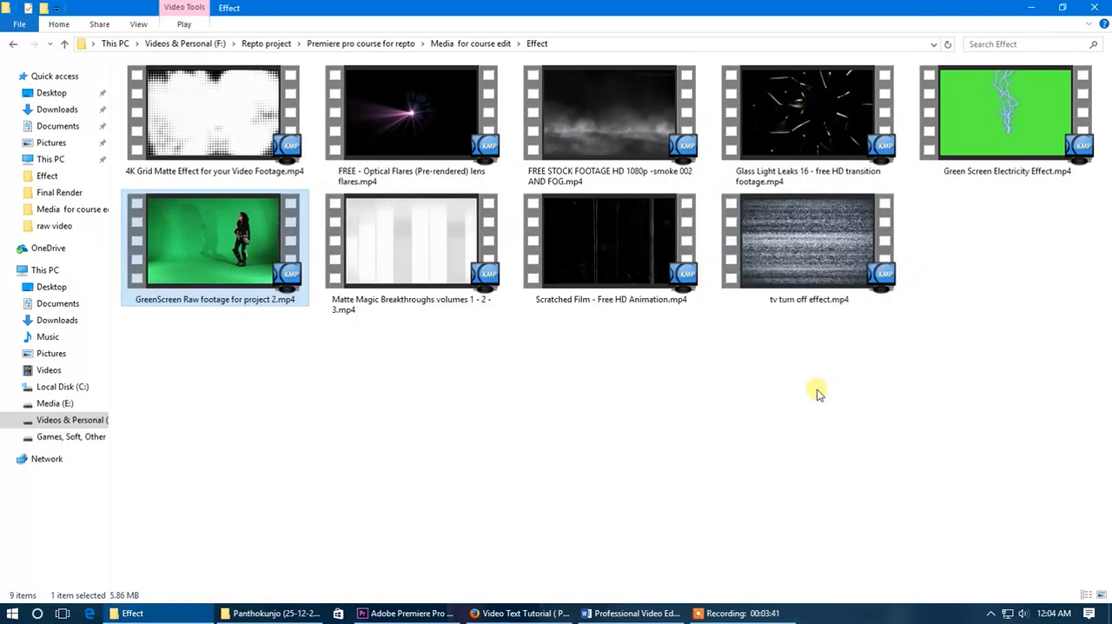
- Import GreenScreen Raw footage for project 2.mp4 from the Effect folder and place it on track V2 at the sequence start
left_click(409, 612)
left_click(126, 613)
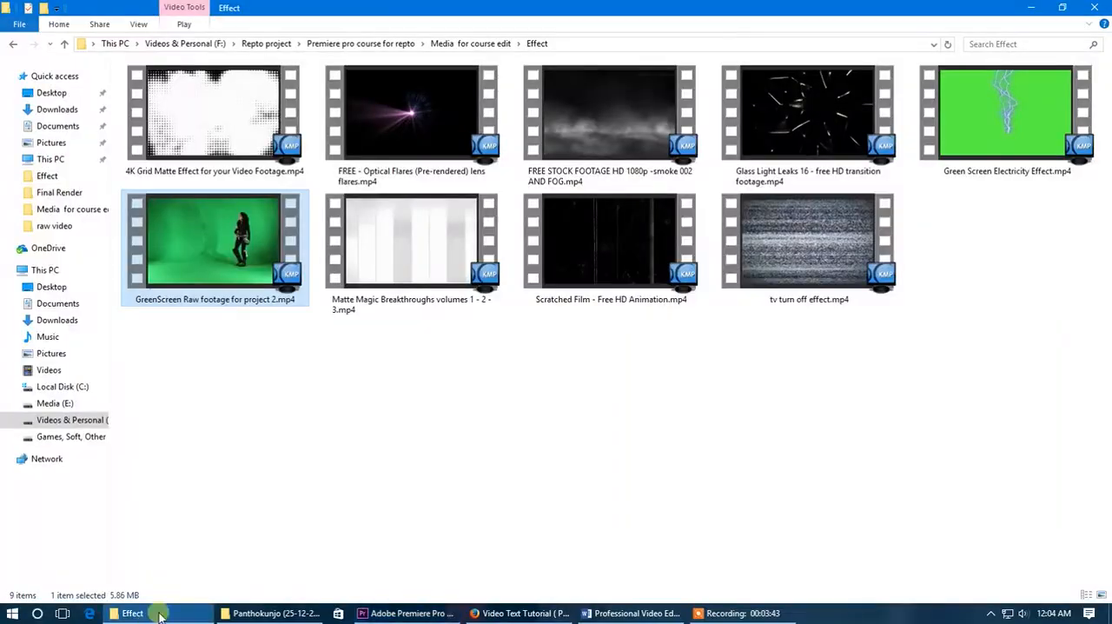
left_click_drag(223, 246, 194, 512)
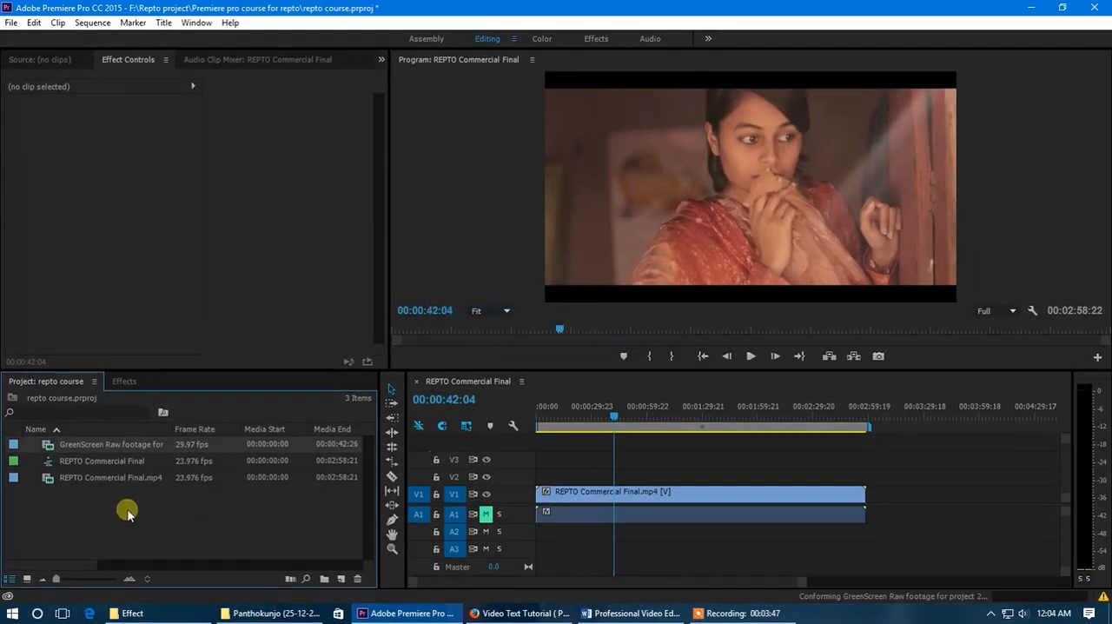
left_click_drag(110, 444, 538, 480)
- Unlink the green-screen clip's audio from its video and delete the audio on track A2
right_click(551, 532)
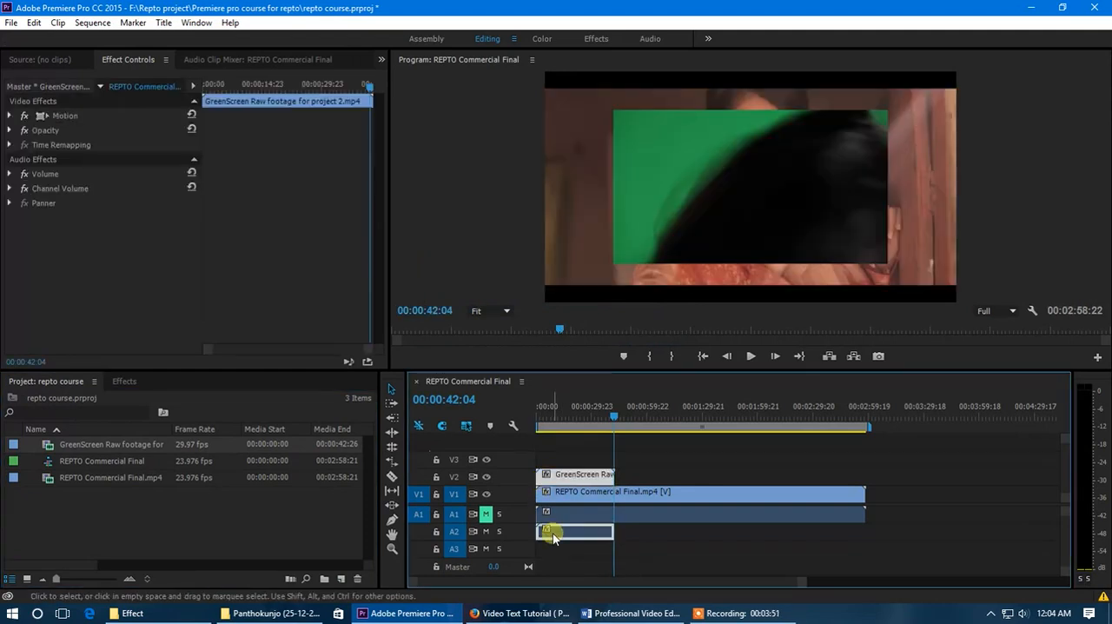
left_click(575, 480)
right_click(576, 482)
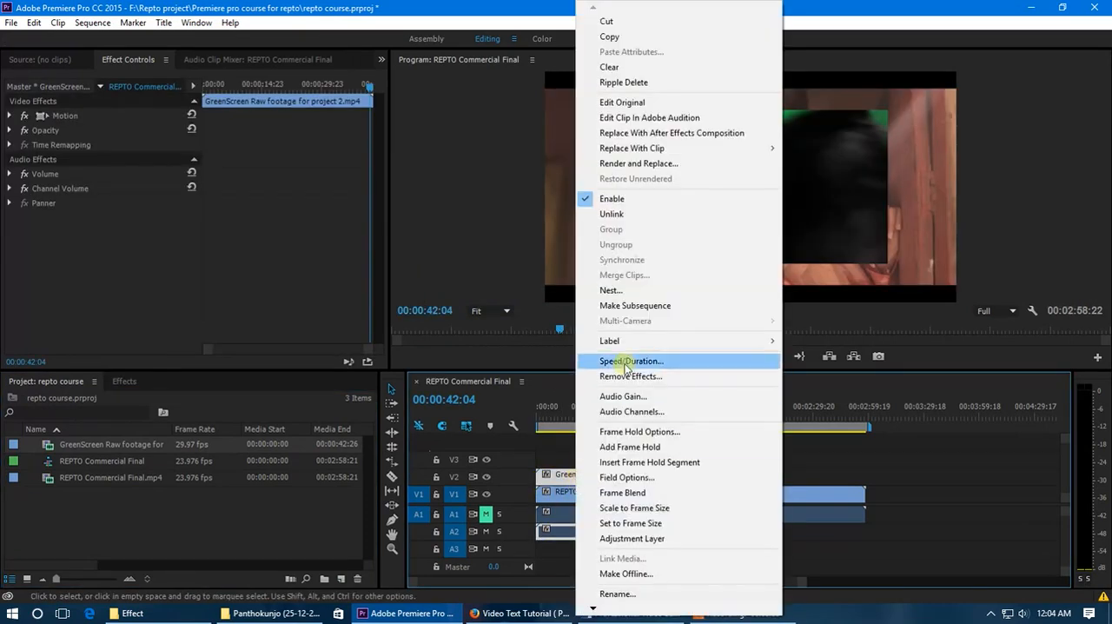
left_click(616, 215)
left_click(569, 531)
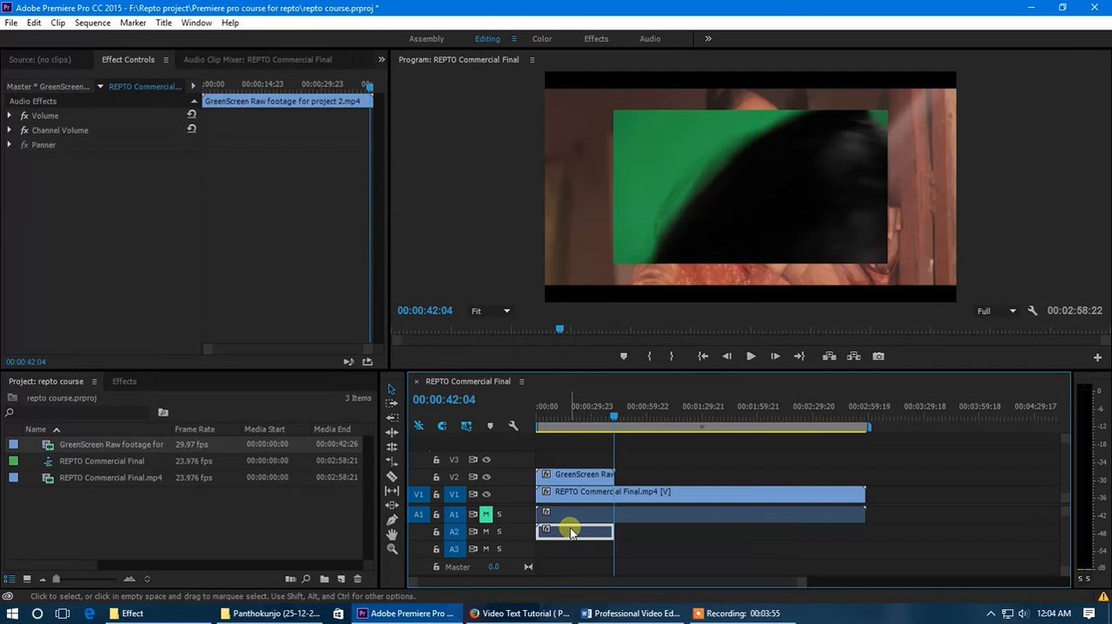
key("Delete")
- Split the green-screen clip on track V2 at 00:00:05:07
left_click_drag(806, 591, 754, 587)
left_click_drag(682, 422, 558, 439)
left_click_drag(695, 583, 635, 584)
mouse_move(591, 414)
left_mouse_down()
mouse_move(540, 426)
mouse_move(584, 434)
left_mouse_up()
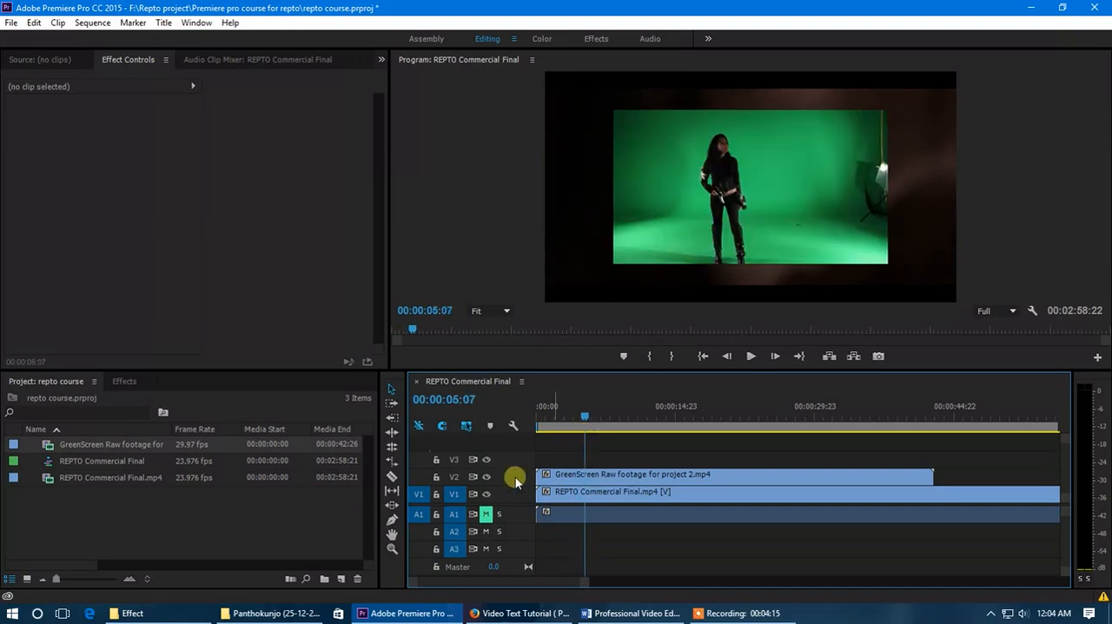
left_click(590, 478)
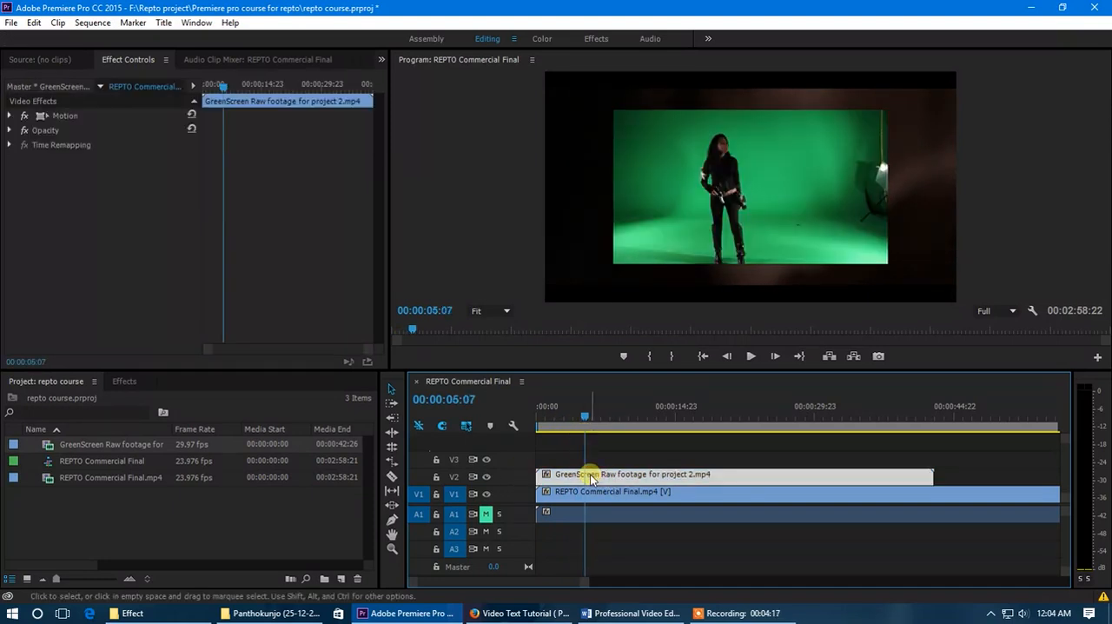
key("ctrl")
key("ctrl+k")
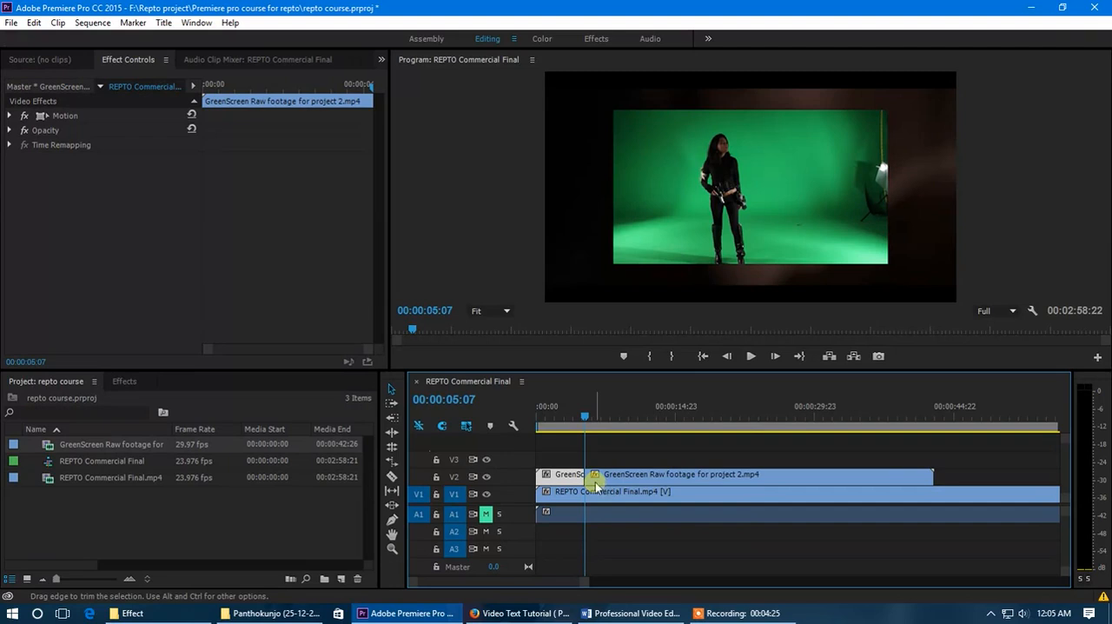
- Delete the part of the green-screen clip after 00:00:05:07 on track V2 and move the playhead to 00:00:03:14
left_click(625, 479)
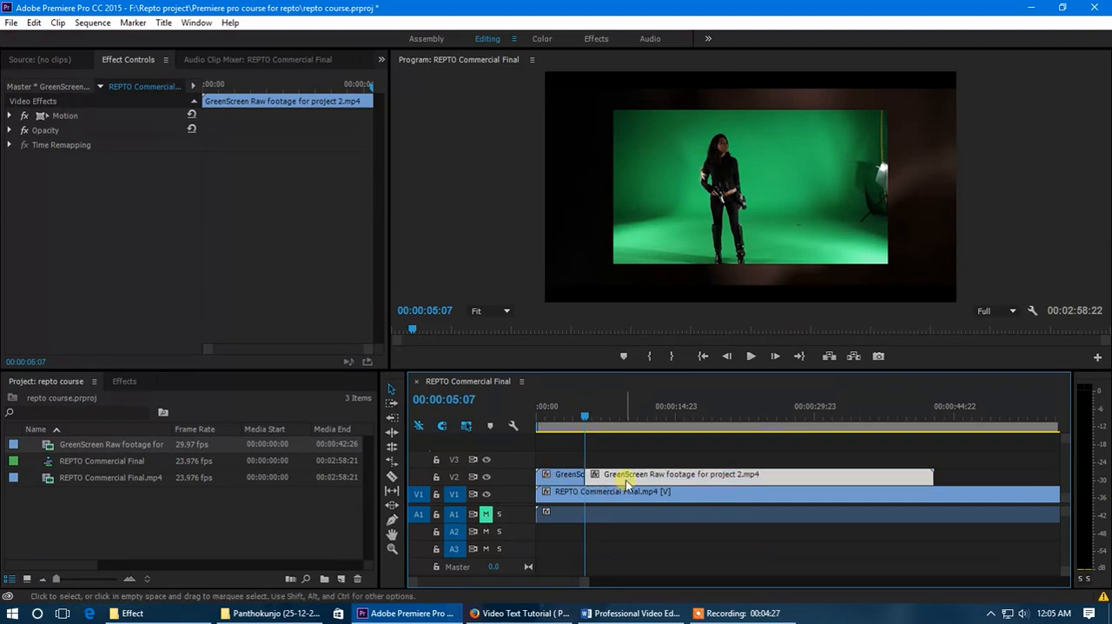
left_click_drag(622, 478, 673, 488)
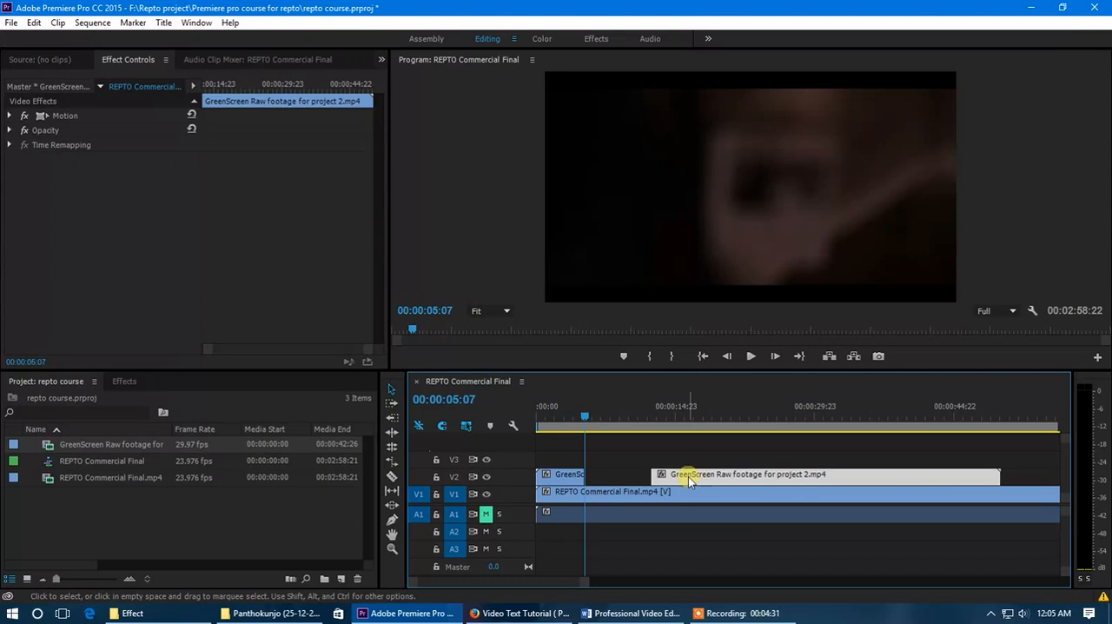
key("Delete")
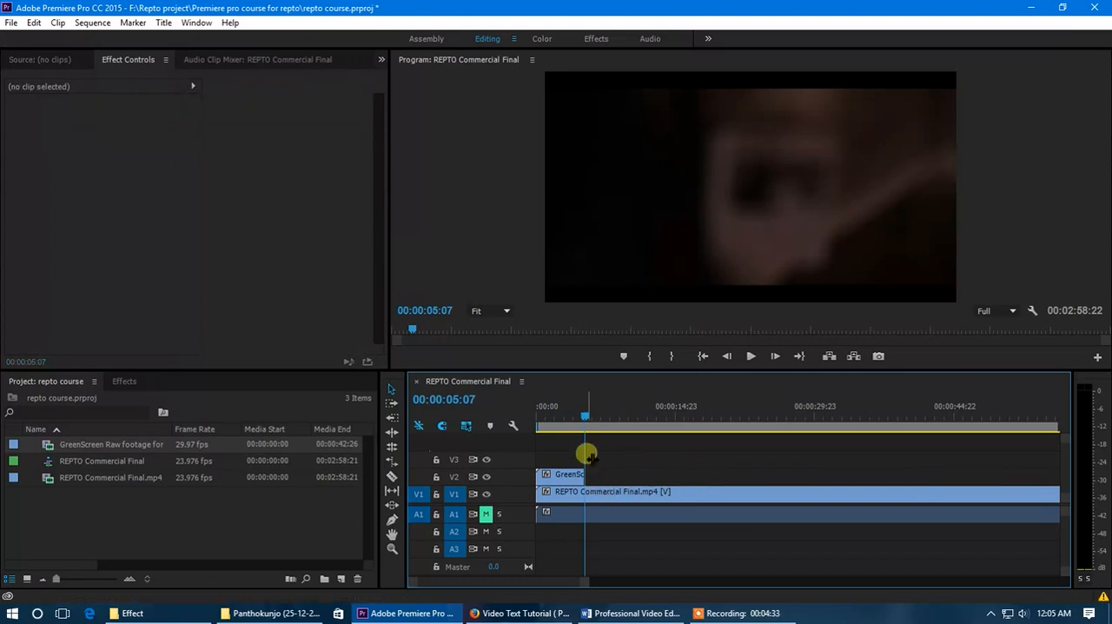
left_click_drag(587, 412, 571, 415)
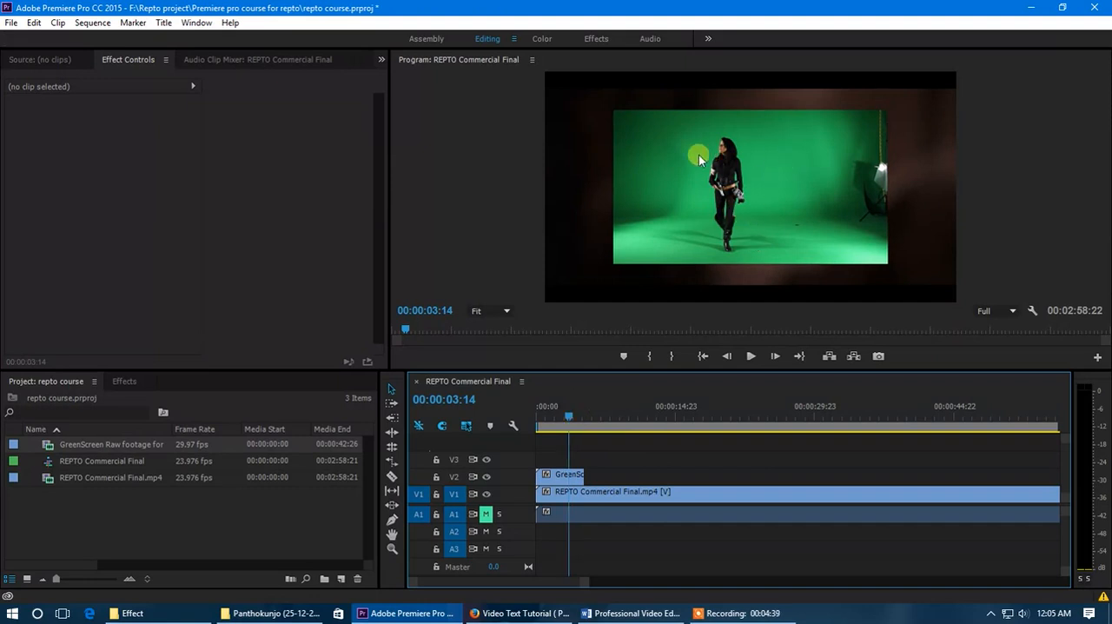
- Select the remaining green-screen clip and expand the Keying group of the video effects
left_click(553, 474)
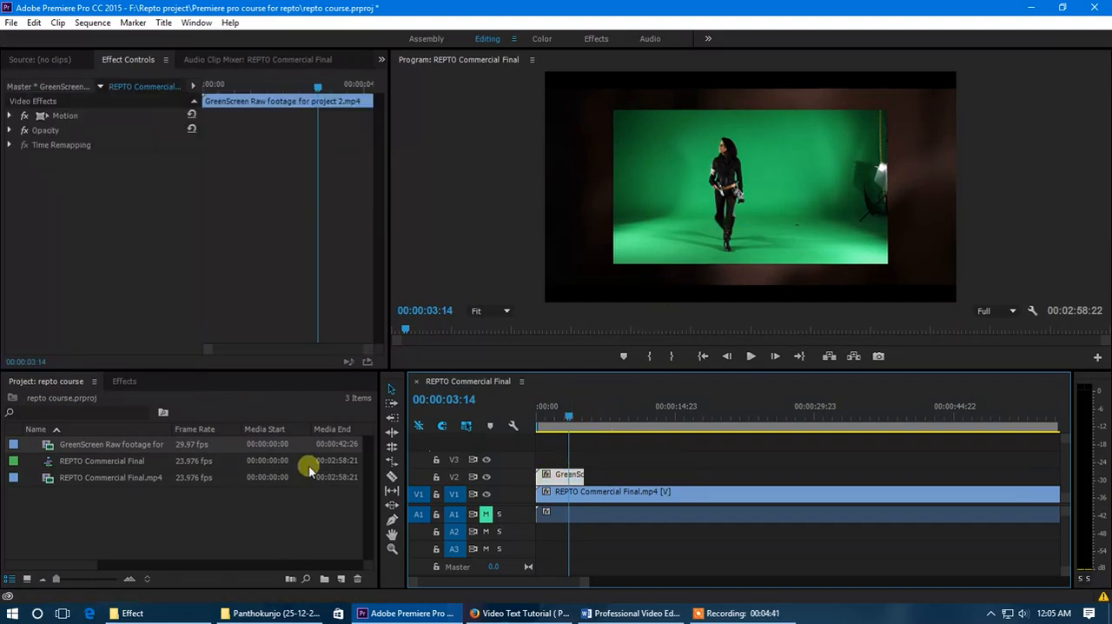
left_click(124, 381)
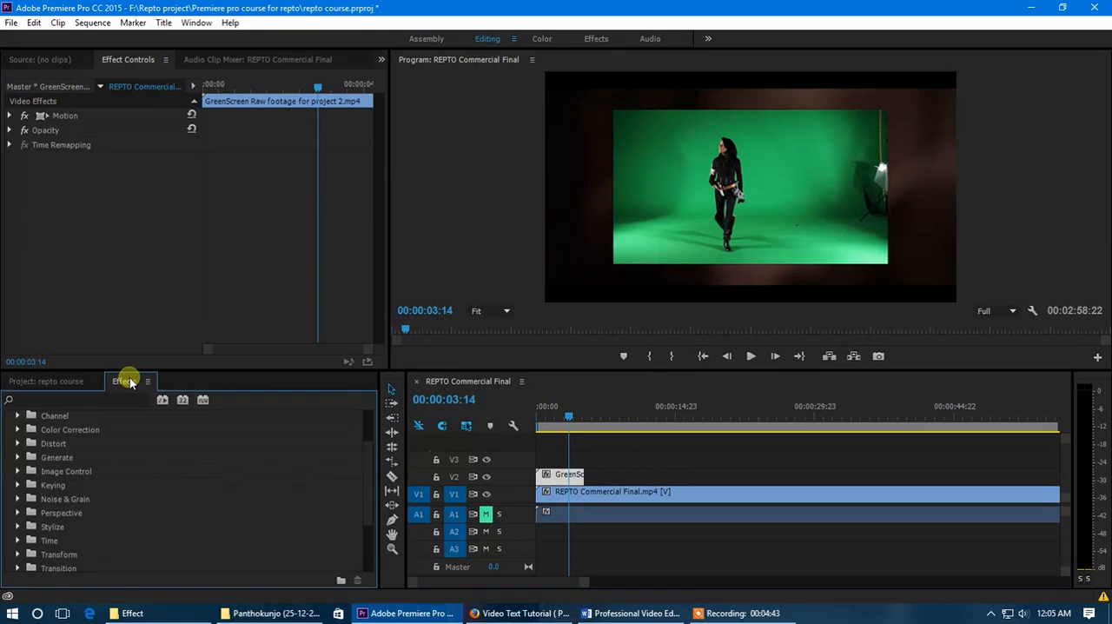
scroll(83, 458, "up", 2)
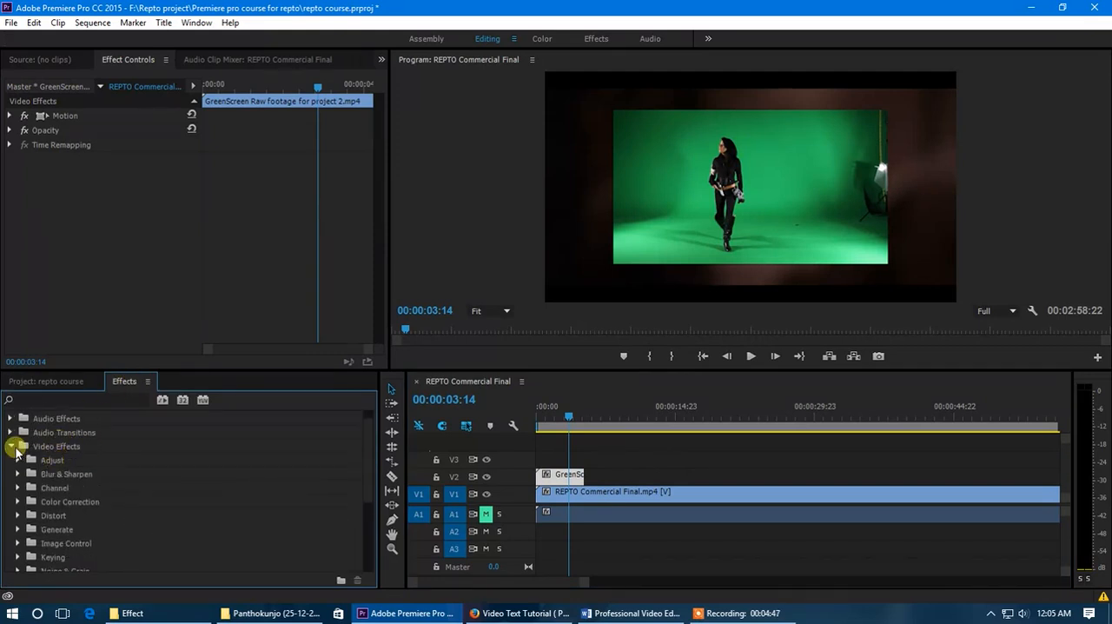
left_click(12, 460)
left_click(10, 460)
scroll(75, 470, "down", 3)
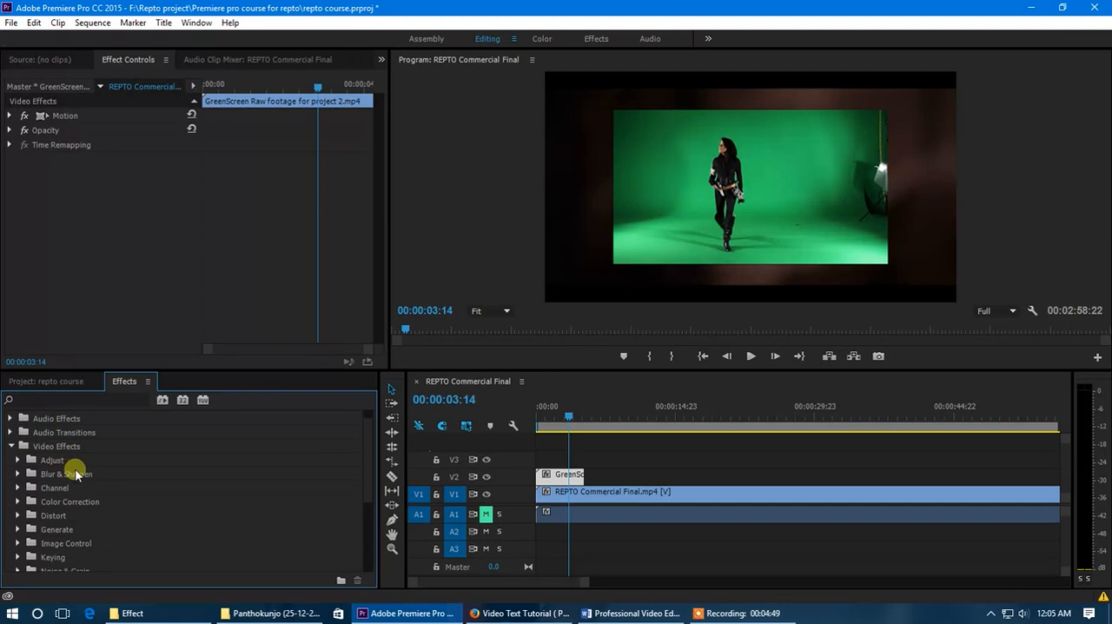
scroll(76, 474, "down", 1)
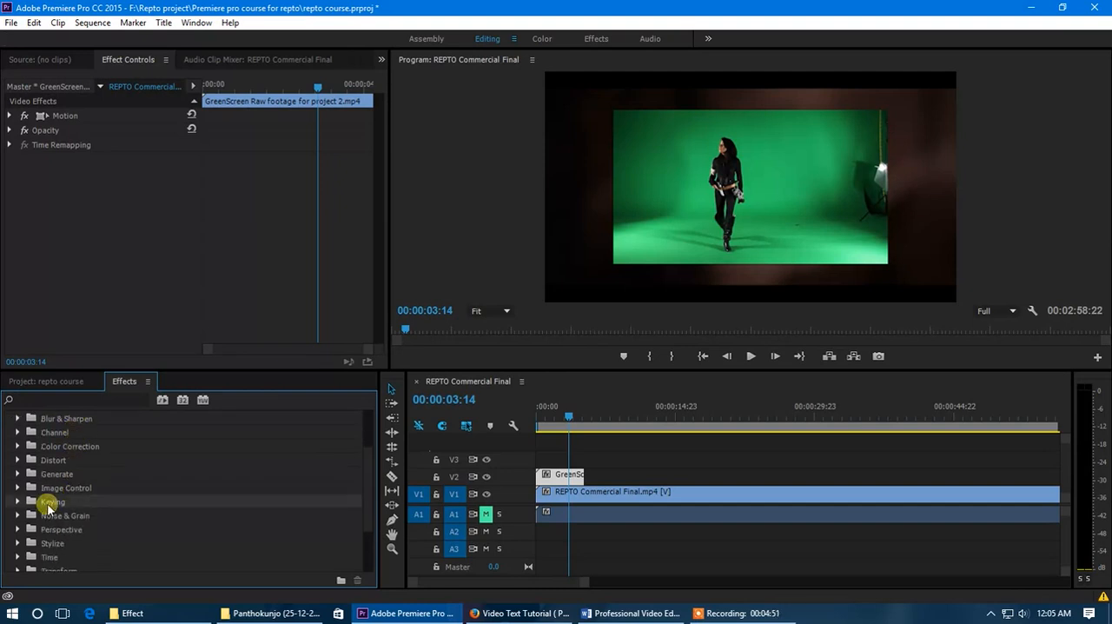
left_click(18, 501)
scroll(97, 488, "down", 2)
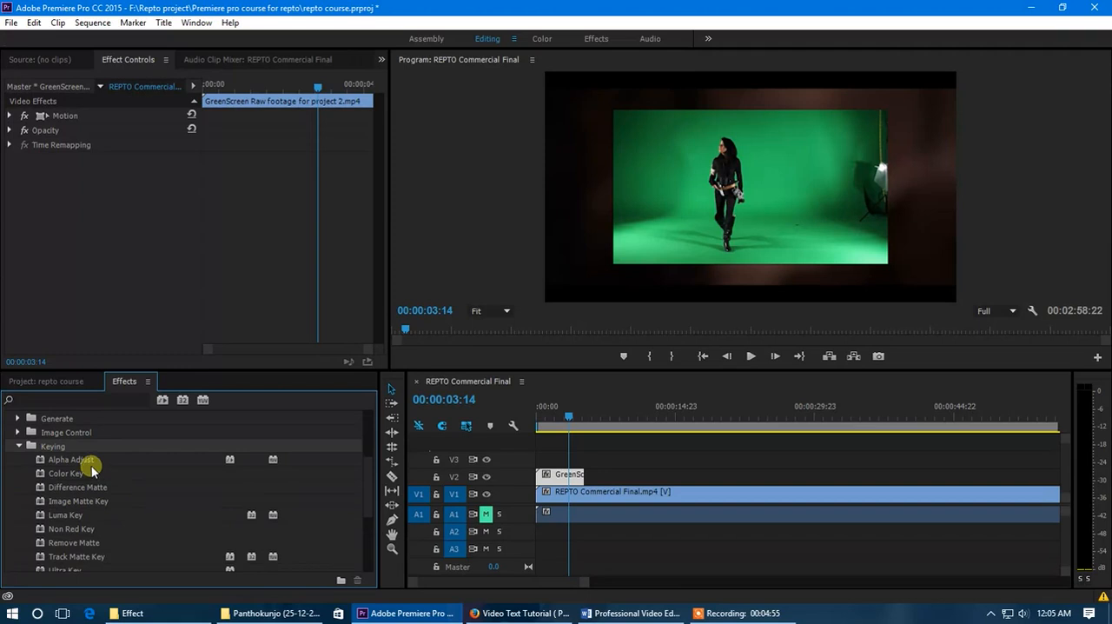
- Examine the available keying effects, including Alpha Adjust, Color Key, Non Red Key and Ultra Key
left_click(75, 460)
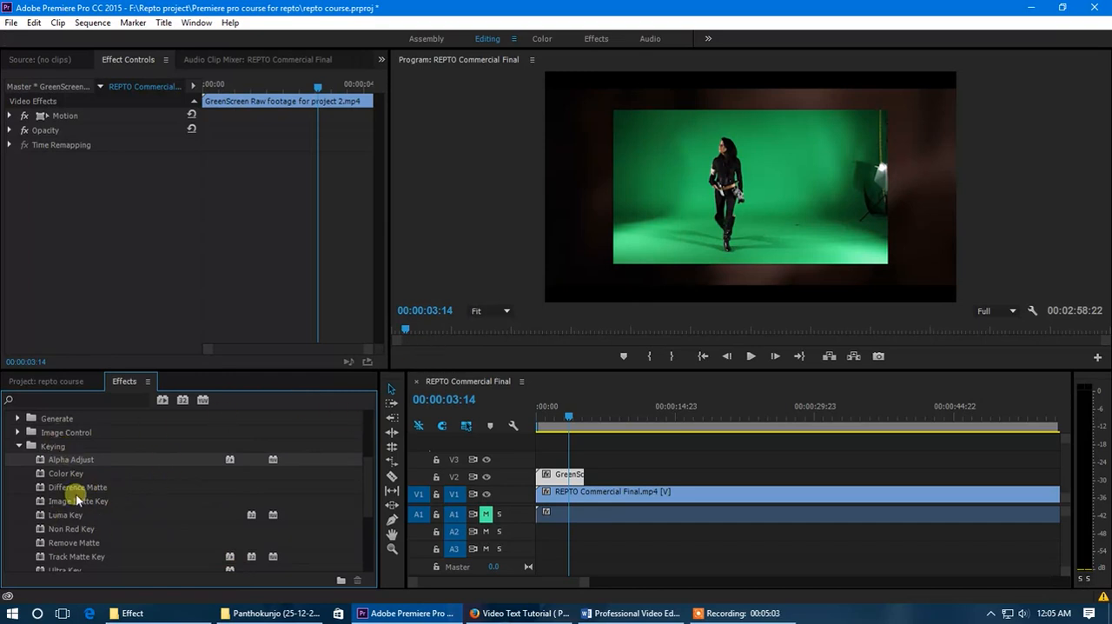
scroll(78, 506, "down", 2)
scroll(84, 526, "up", 1)
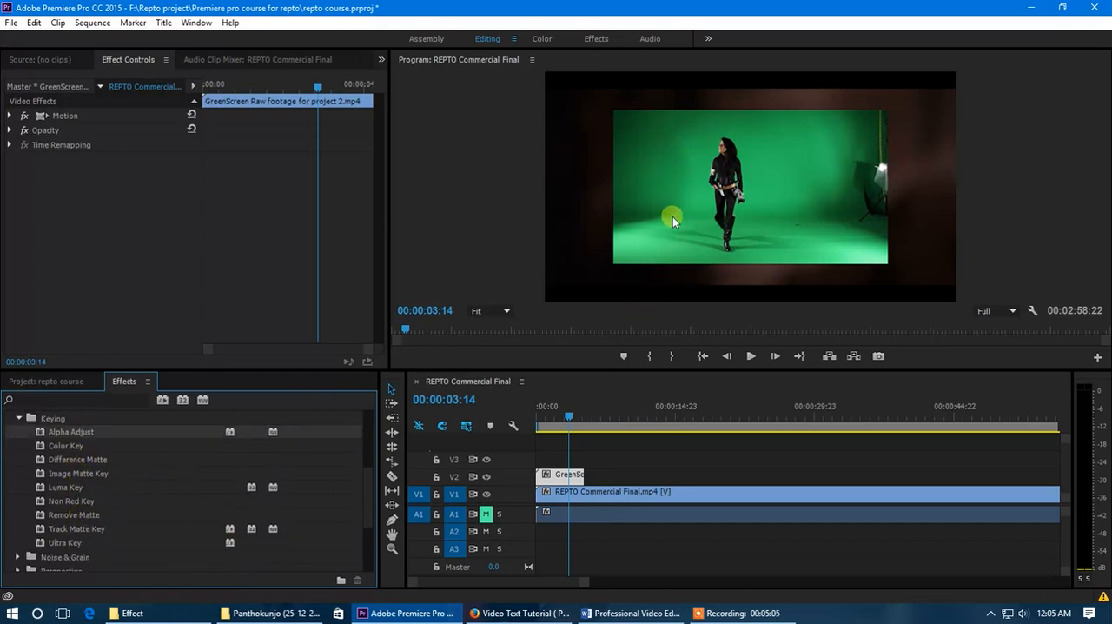
left_click(67, 544)
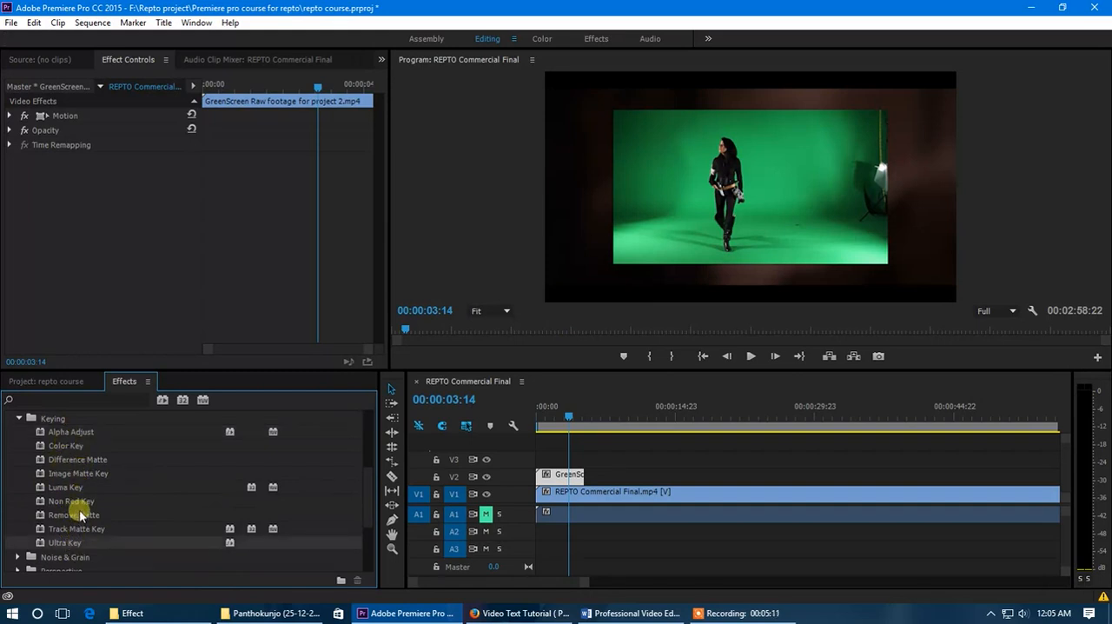
scroll(78, 450, "down", 1)
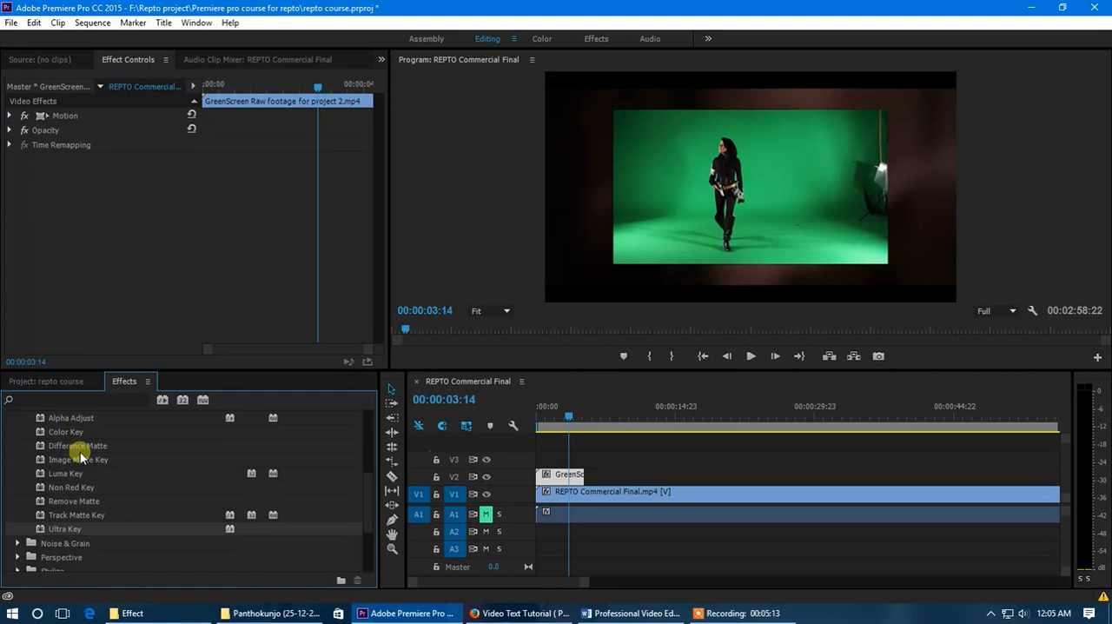
scroll(87, 517, "up", 1)
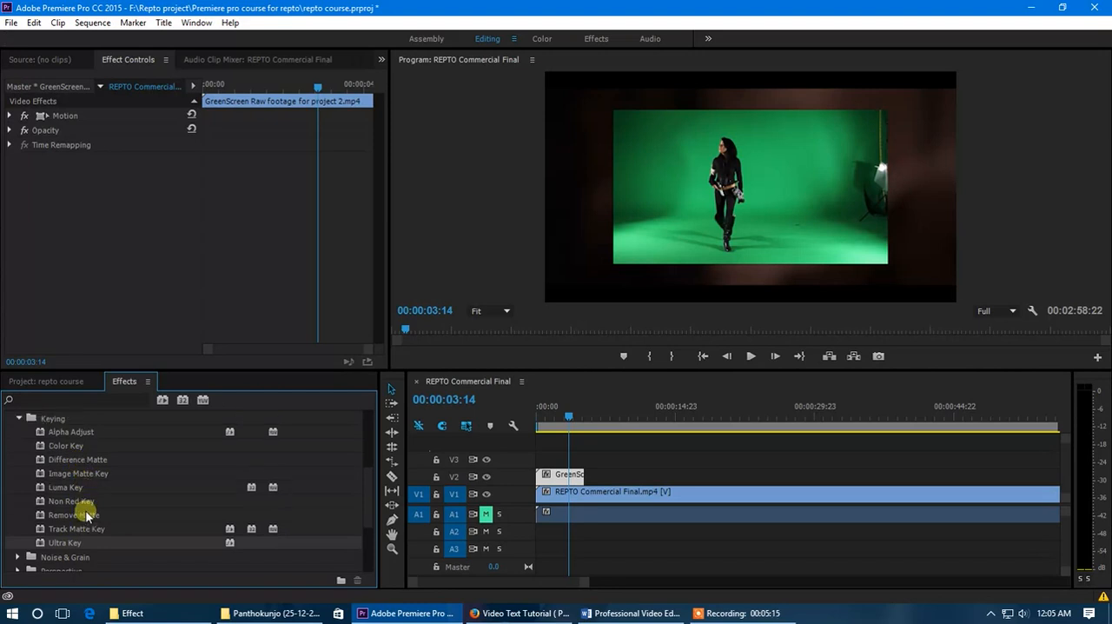
scroll(86, 516, "up", 1)
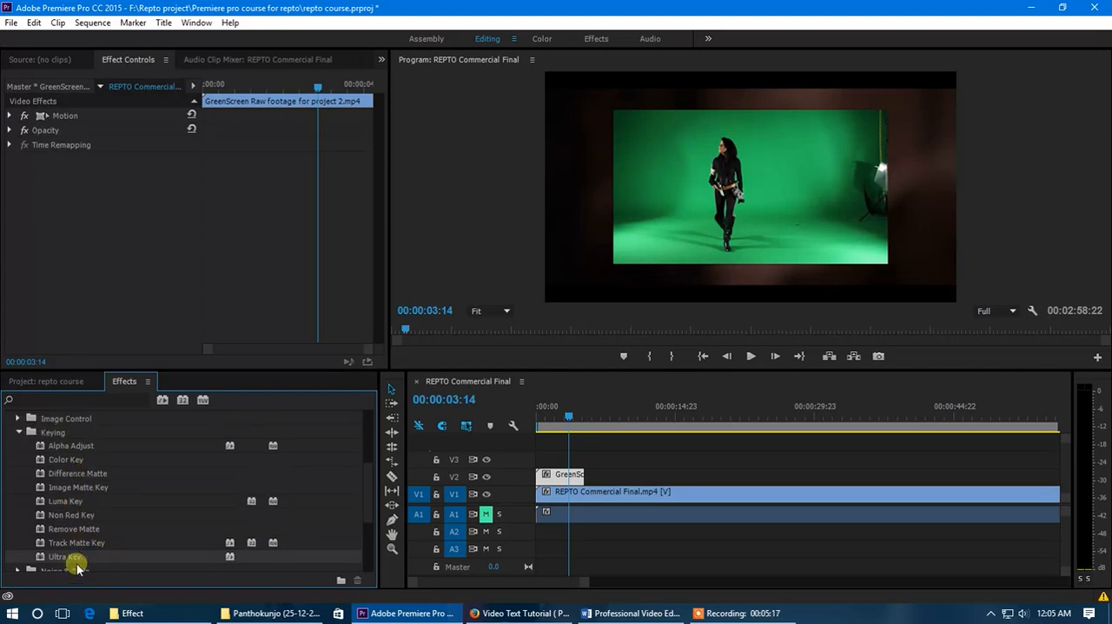
left_click(63, 458)
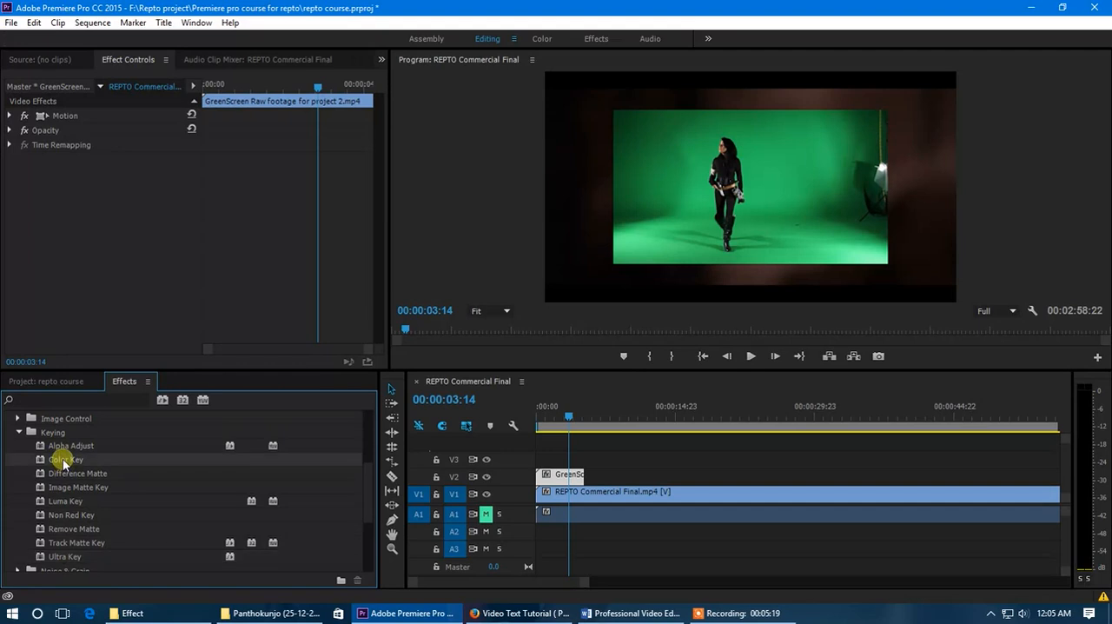
left_click(66, 557)
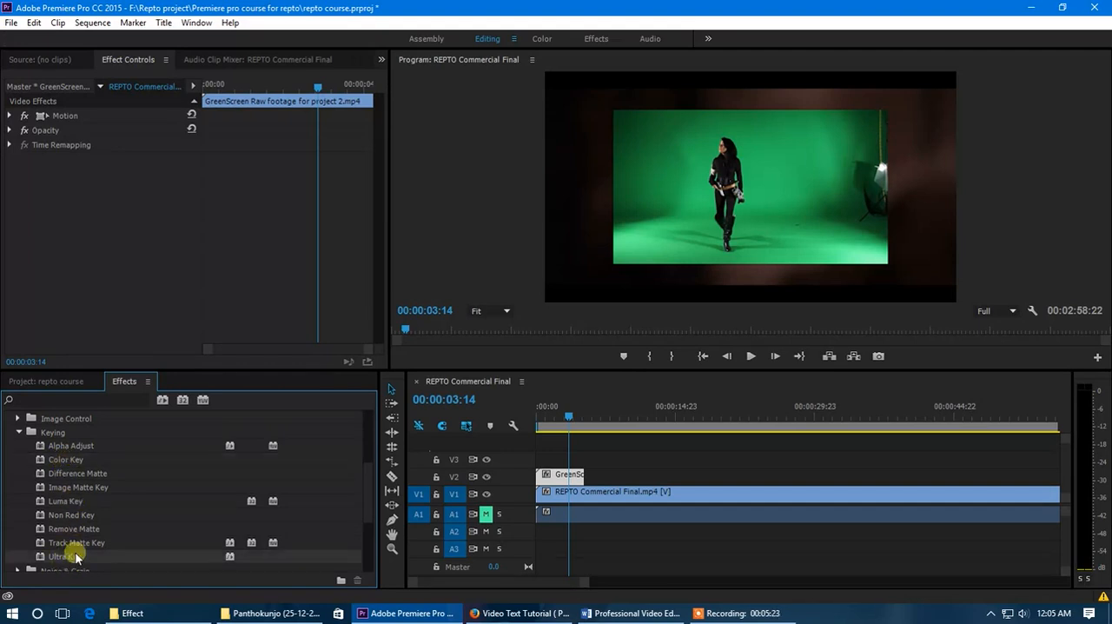
left_click(73, 515)
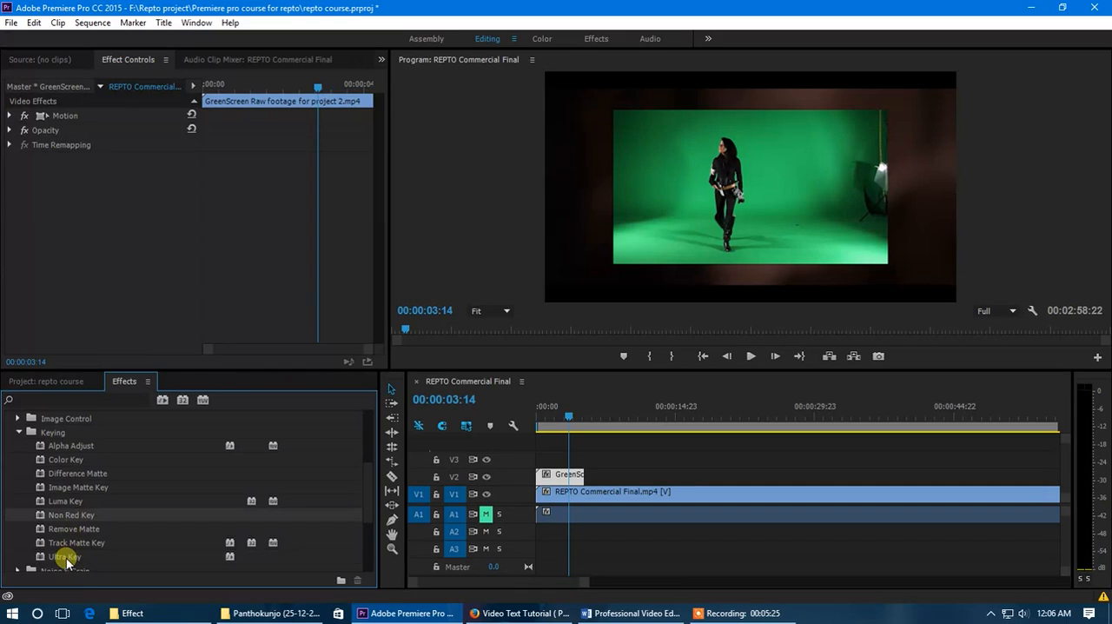
- Apply the Ultra Key effect to the green-screen clip on track V2
left_click_drag(70, 561, 563, 485)
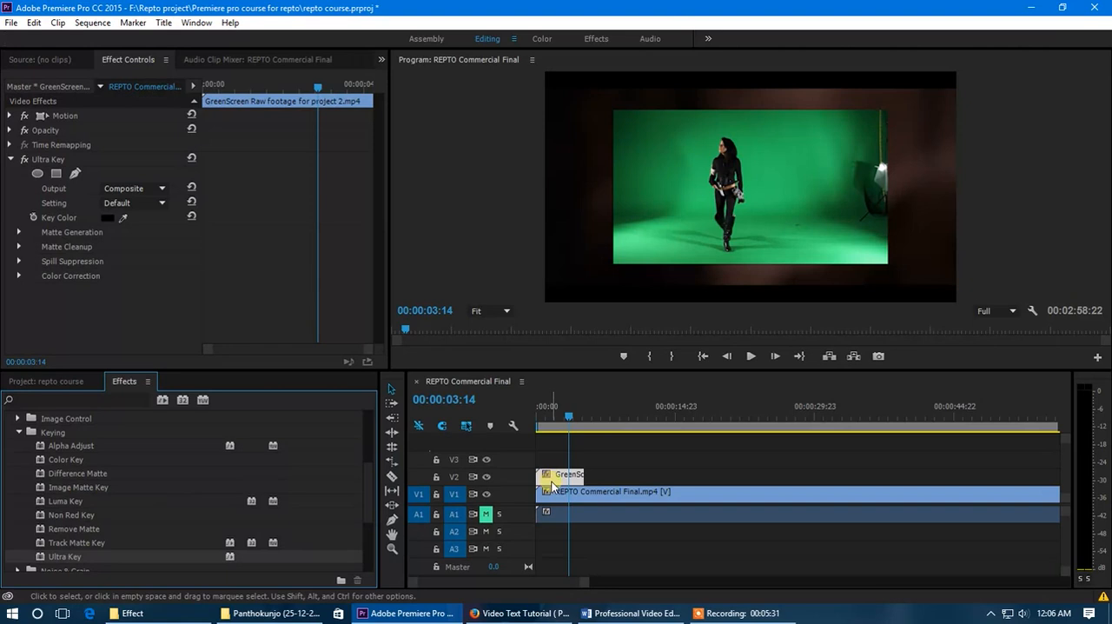
scroll(528, 476, "up", 4)
scroll(526, 495, "up", 2)
scroll(527, 495, "up", 1)
scroll(523, 502, "up", 2)
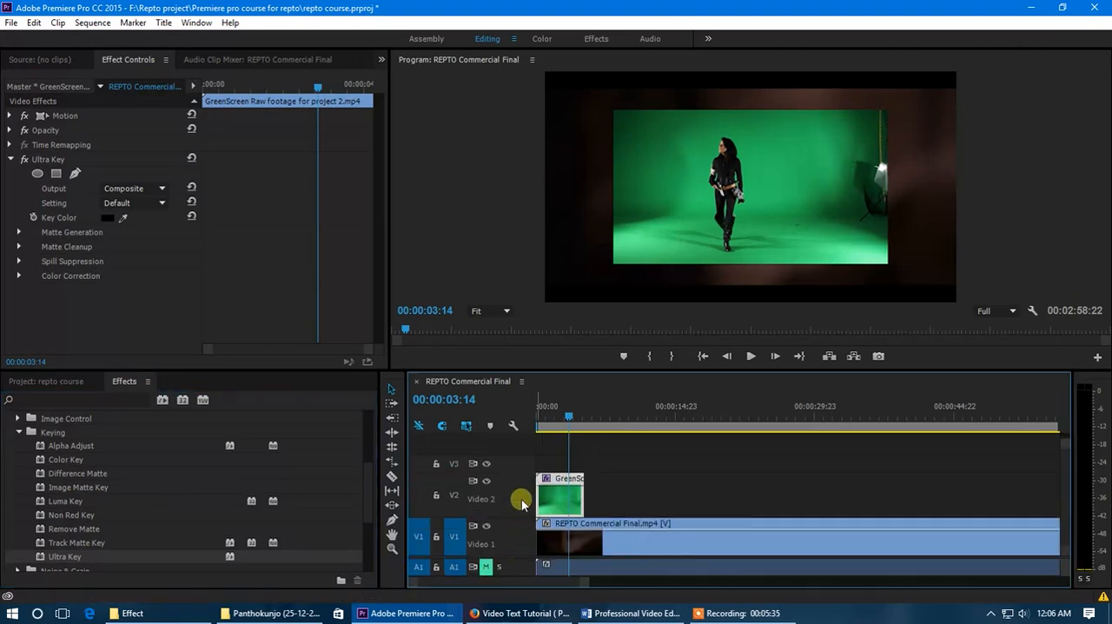
scroll(522, 502, "up", 2)
scroll(557, 500, "up", 3)
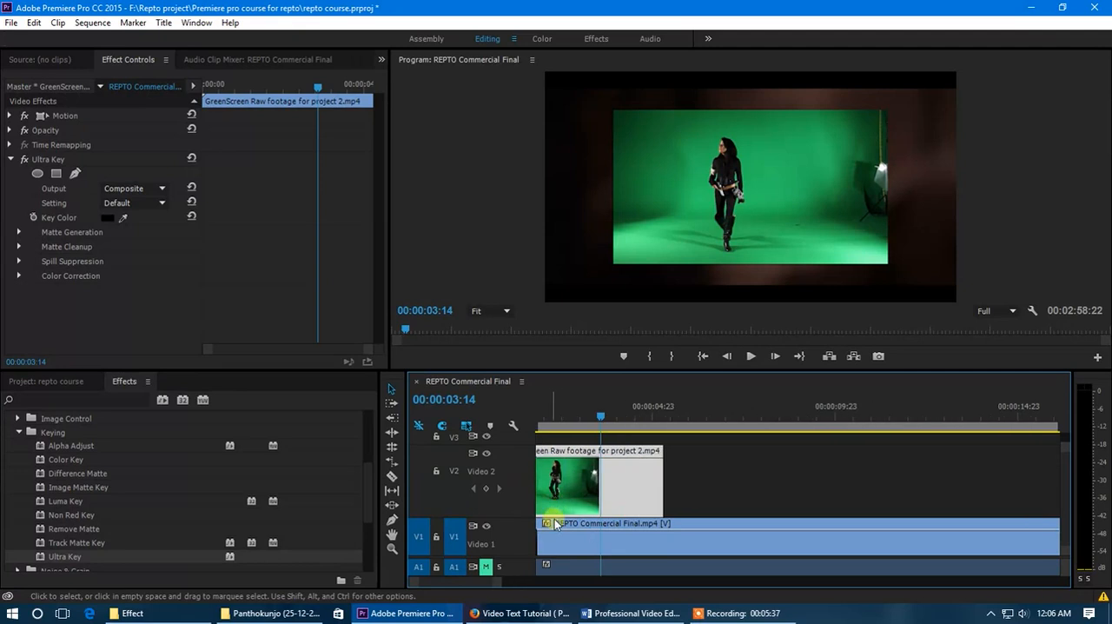
scroll(483, 582, "left", 2)
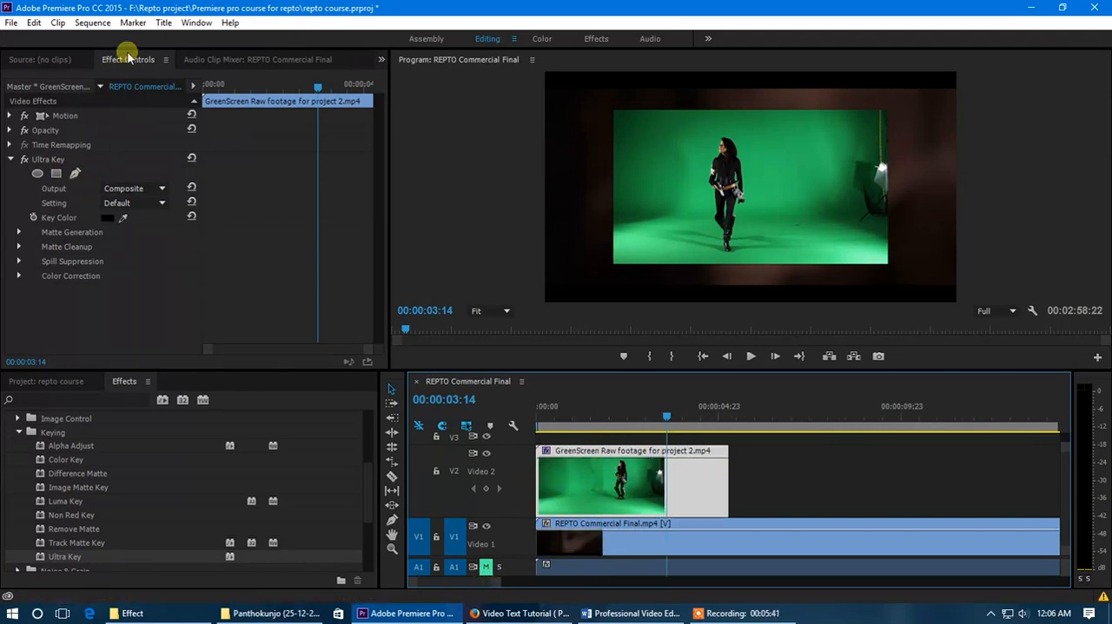
- Sample the green backdrop just beside the woman's upper body as the Ultra Key's key color
left_click(49, 159)
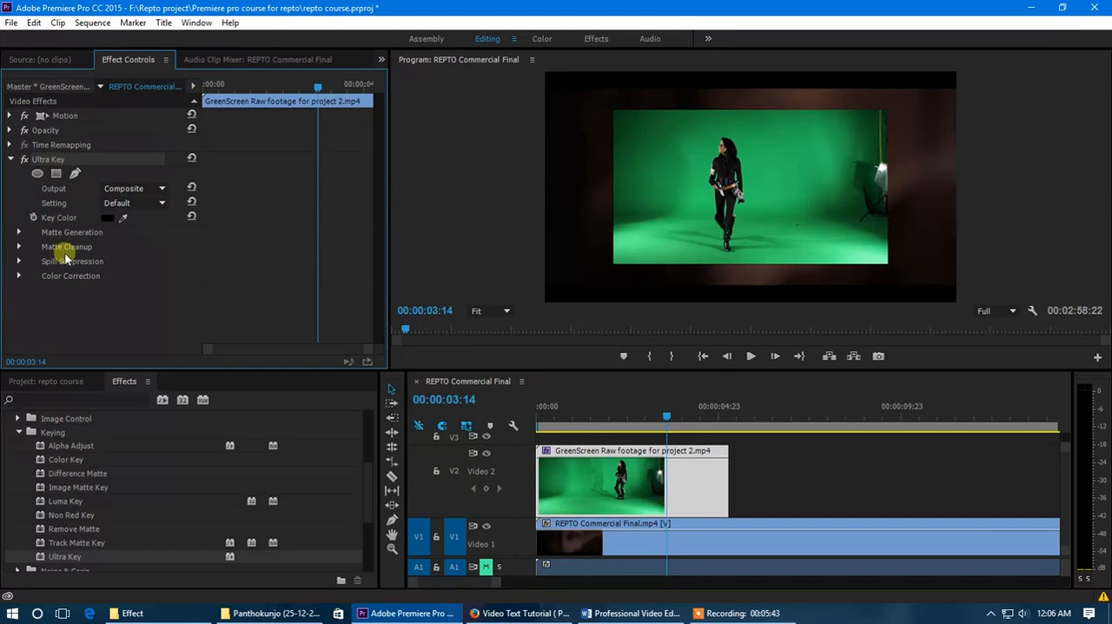
left_click(125, 218)
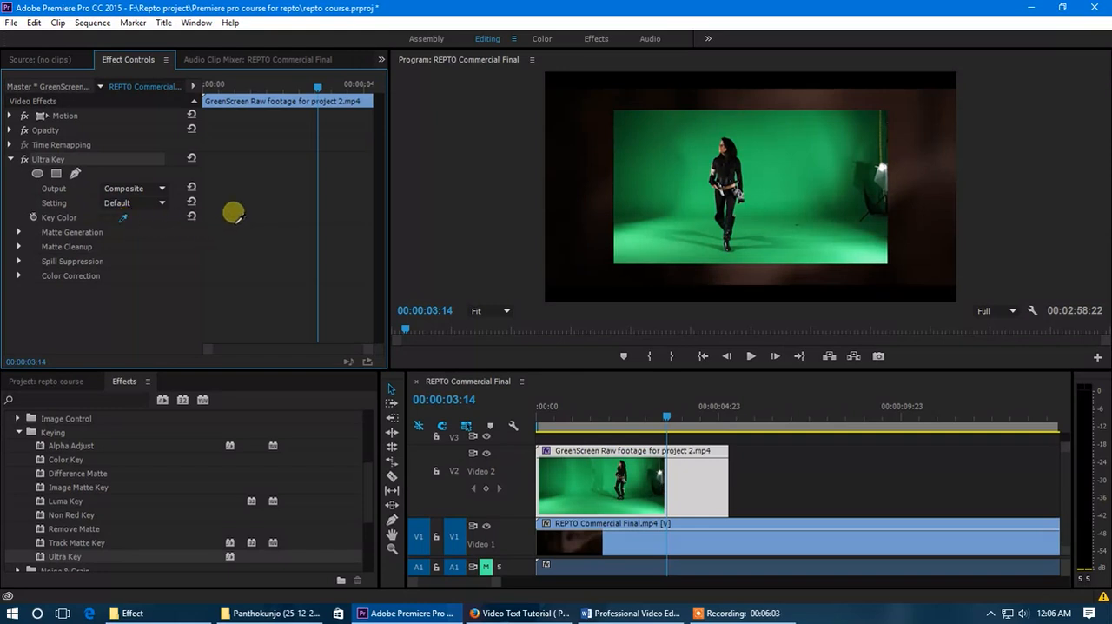
left_click(677, 154)
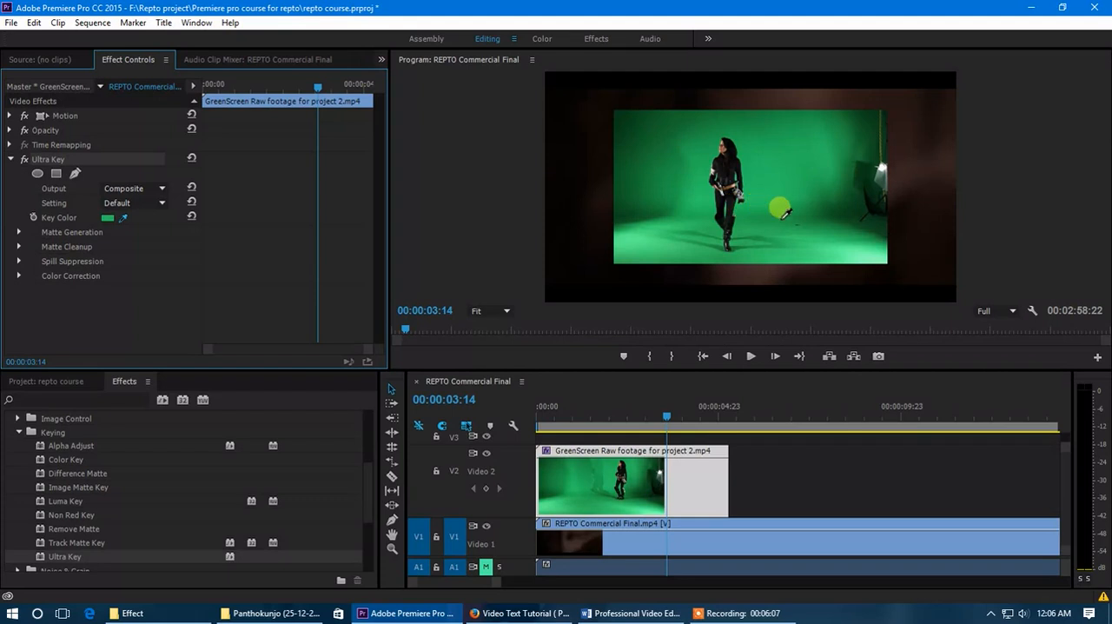
left_click(693, 177)
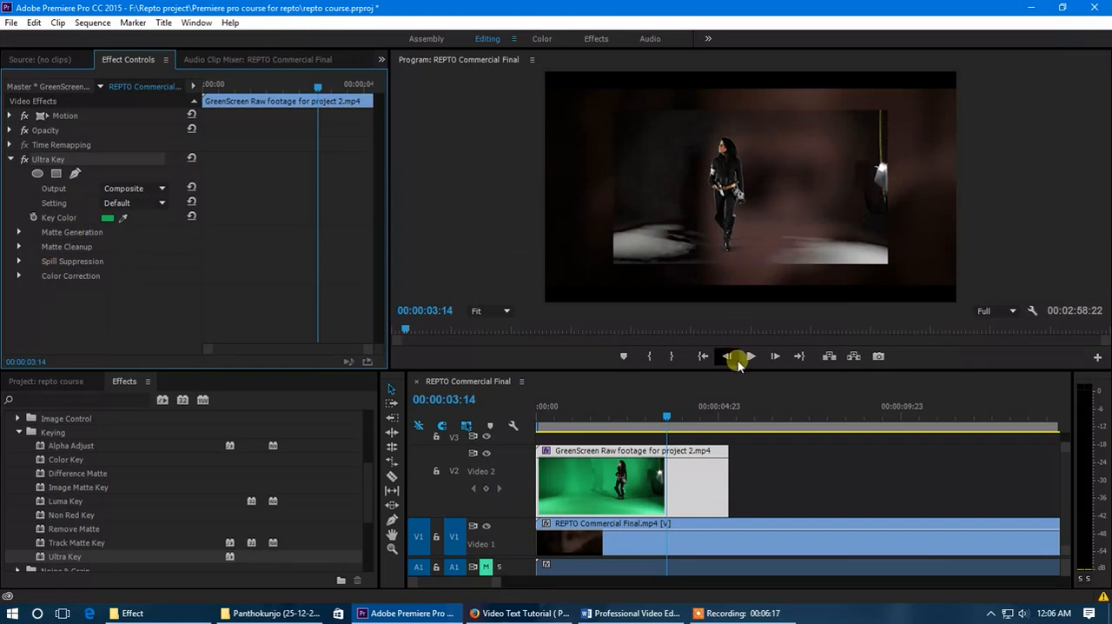
- Enlarge the program preview and sample the green backdrop beside the woman's waist as the Ultra Key's key color
left_click_drag(739, 371, 738, 471)
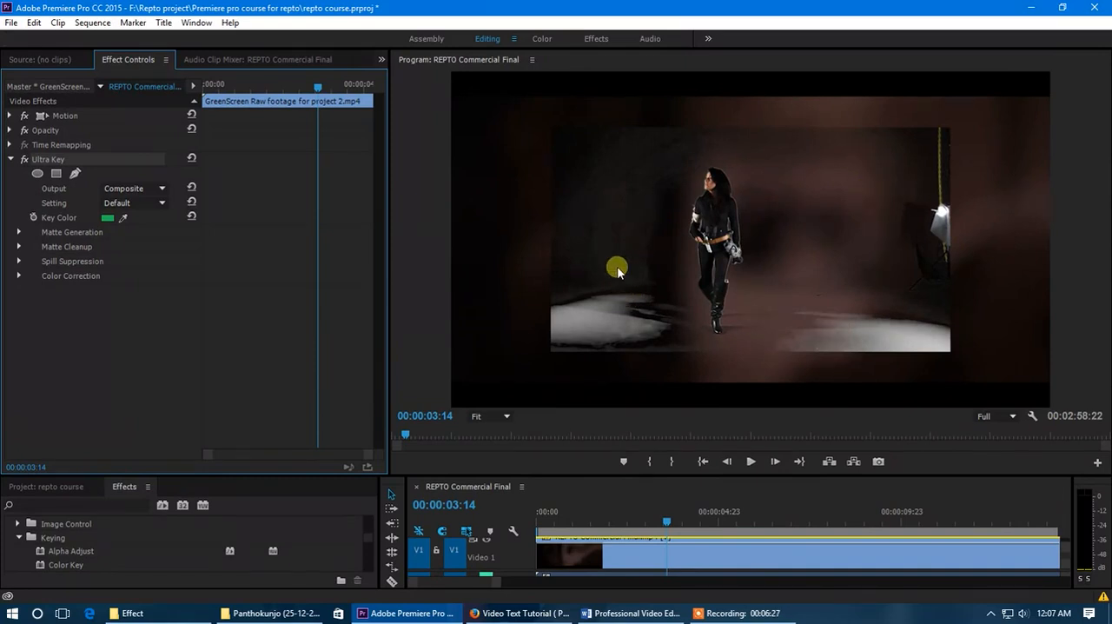
left_click(747, 310)
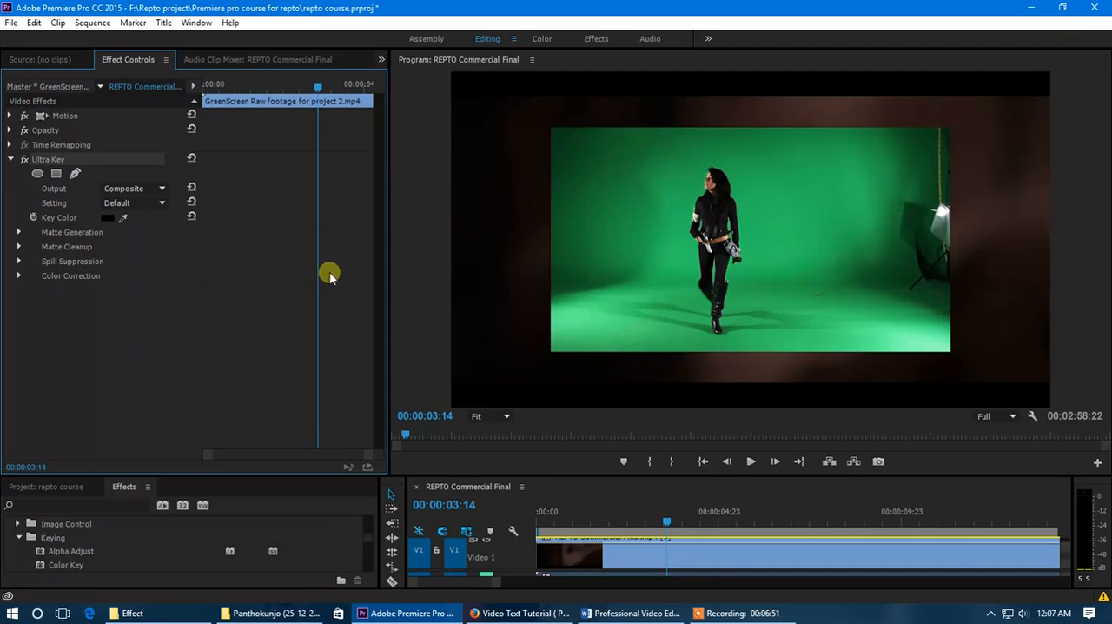
left_click_drag(125, 222, 662, 236)
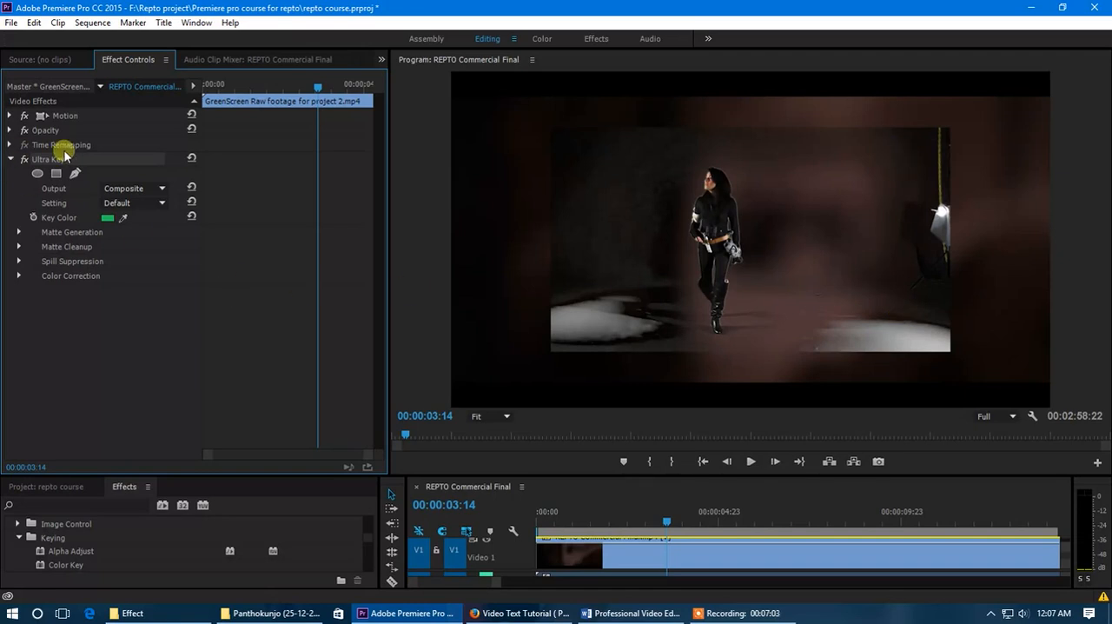
- Try a Transparency of 90 in the Ultra Key's Matte Generation settings and undo it
left_click(19, 233)
left_click_drag(108, 249, 212, 267)
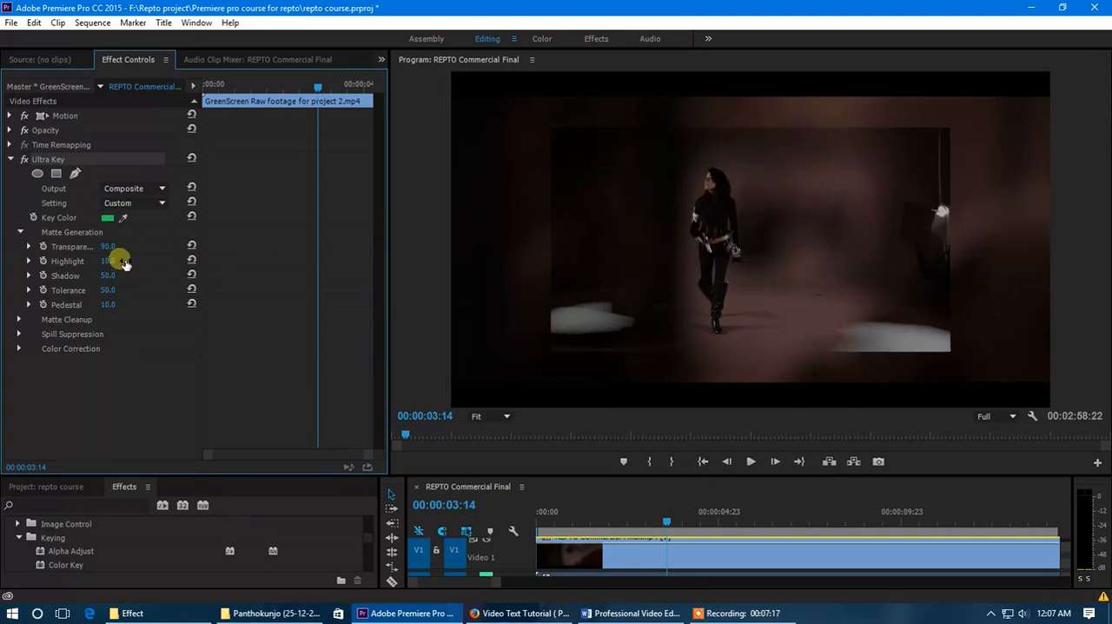
key("ctrl+z")
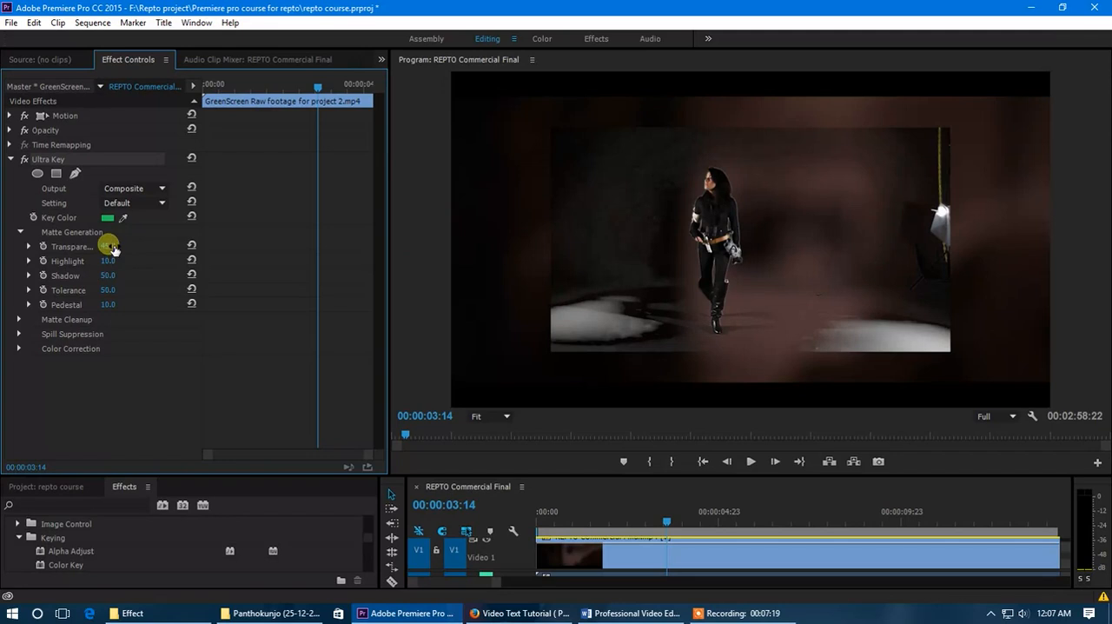
- Set the Ultra Key's Matte Generation Highlight to 0 and Pedestal to 100
left_click_drag(111, 266, 22, 296)
left_click_drag(116, 307, 235, 324)
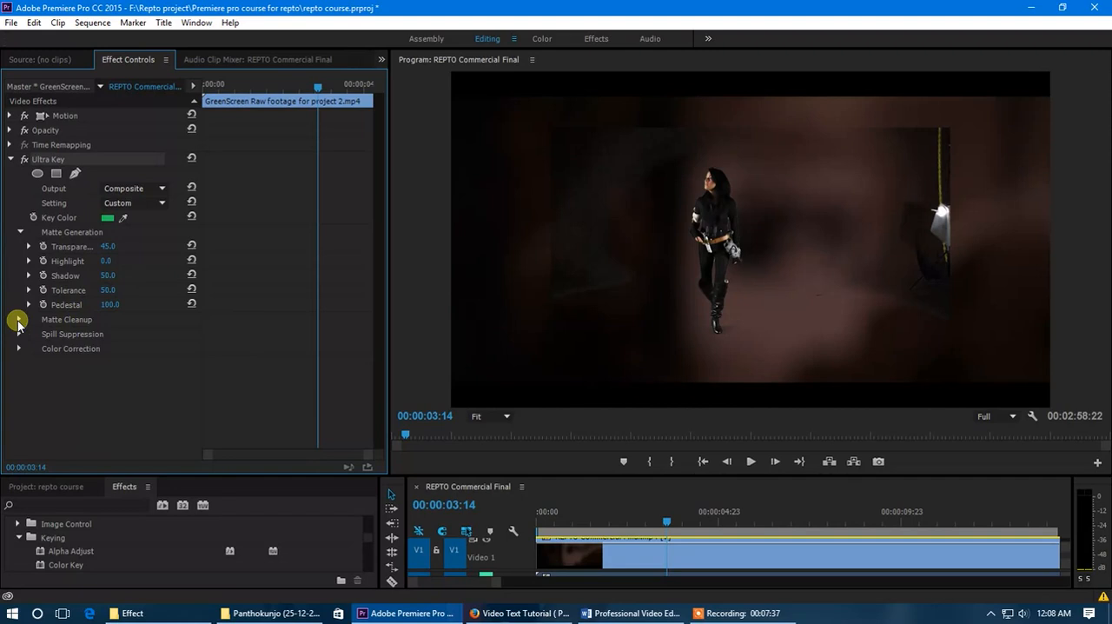
- Set the Ultra Key's Matte Cleanup Choke to 41 and advance the playhead to 00:00:03:15
left_click(18, 321)
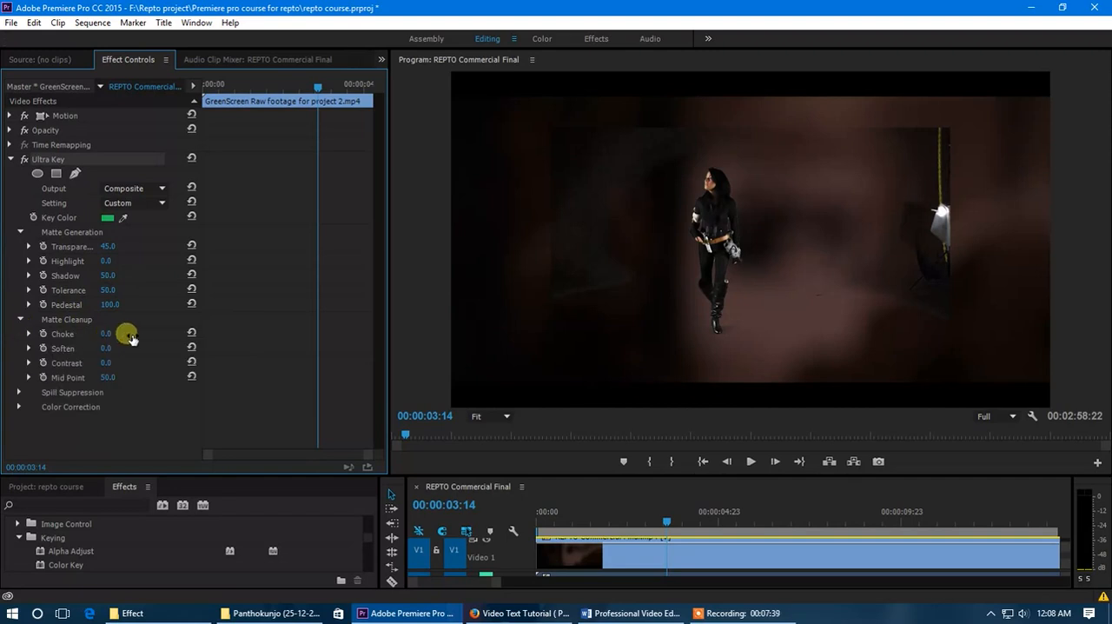
left_click_drag(135, 338, 129, 339)
key("Right")
key("Right")
key("Right")
key("Left")
key("Left")
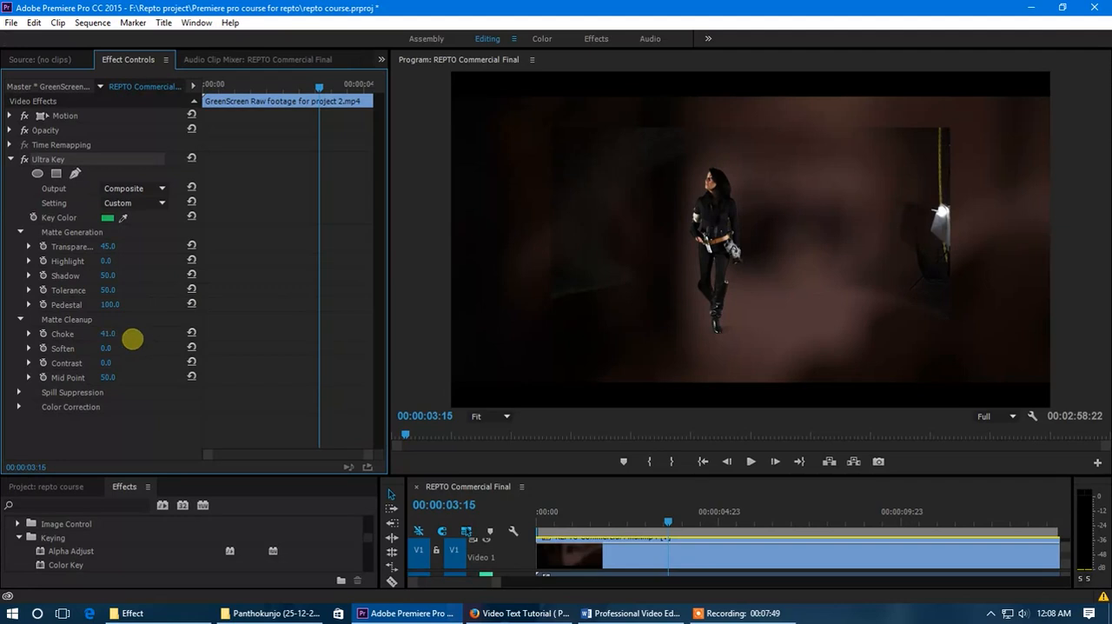
- Reset the Ultra Key's Matte Cleanup Choke, Soften and Mid Point to their default values
left_click(192, 333)
left_click(192, 347)
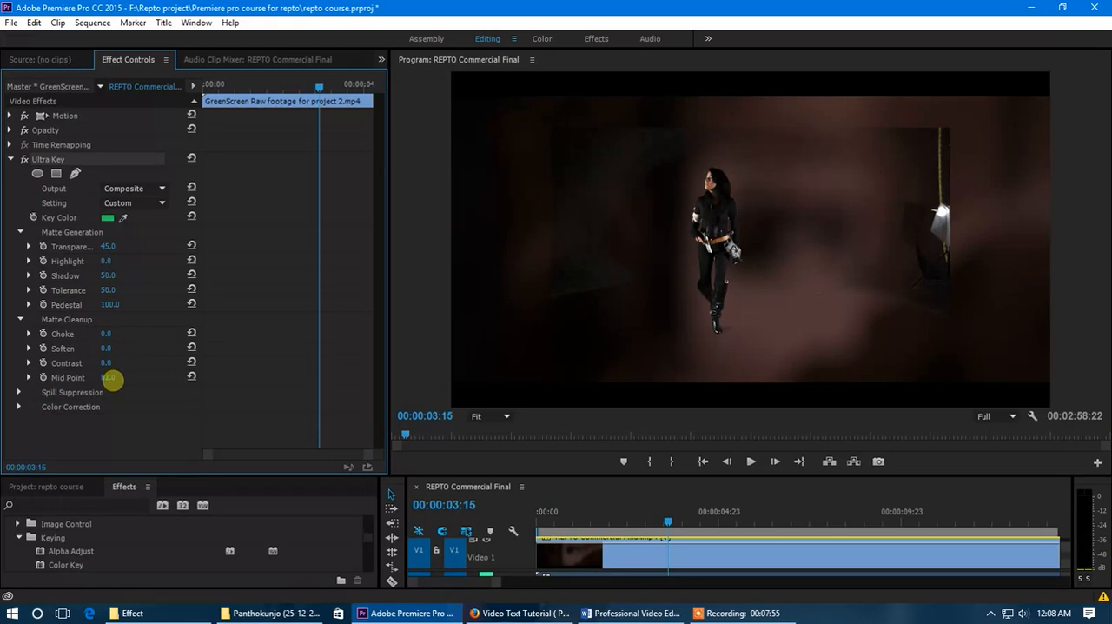
left_click(192, 376)
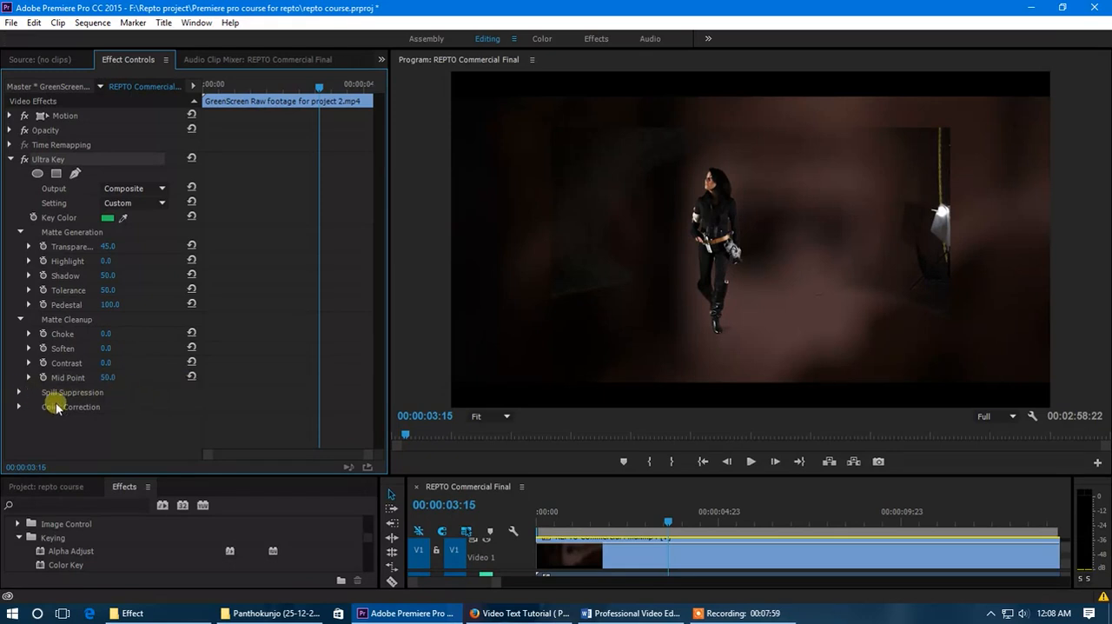
- Review the Ultra Key's Color Correction settings and collapse the effect
left_click(26, 409)
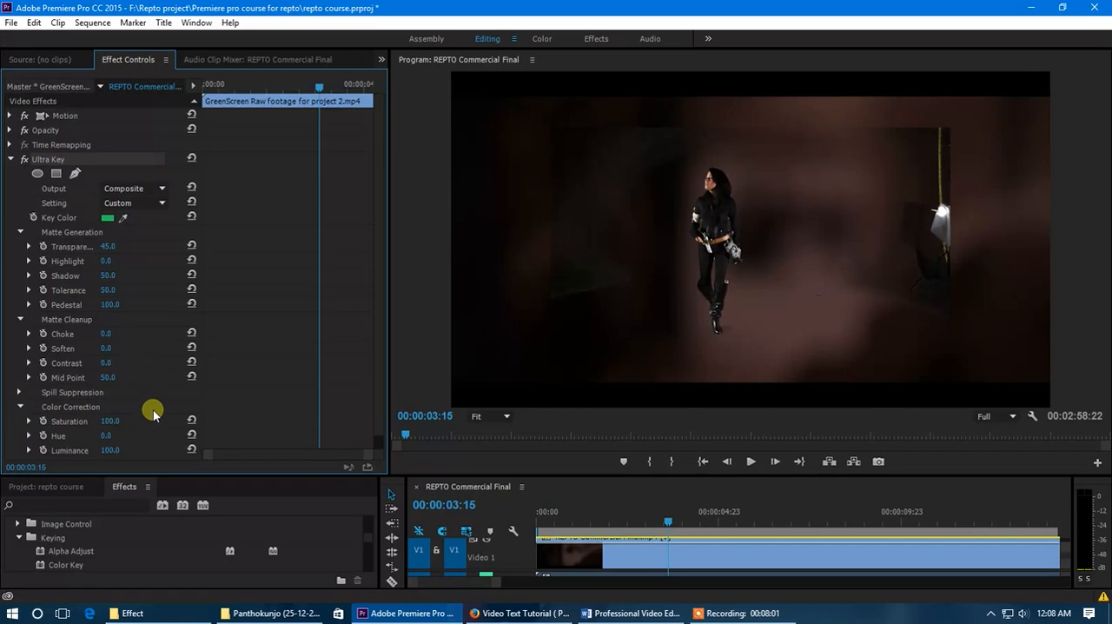
scroll(149, 411, "down", 1)
left_click_drag(132, 412, 161, 415)
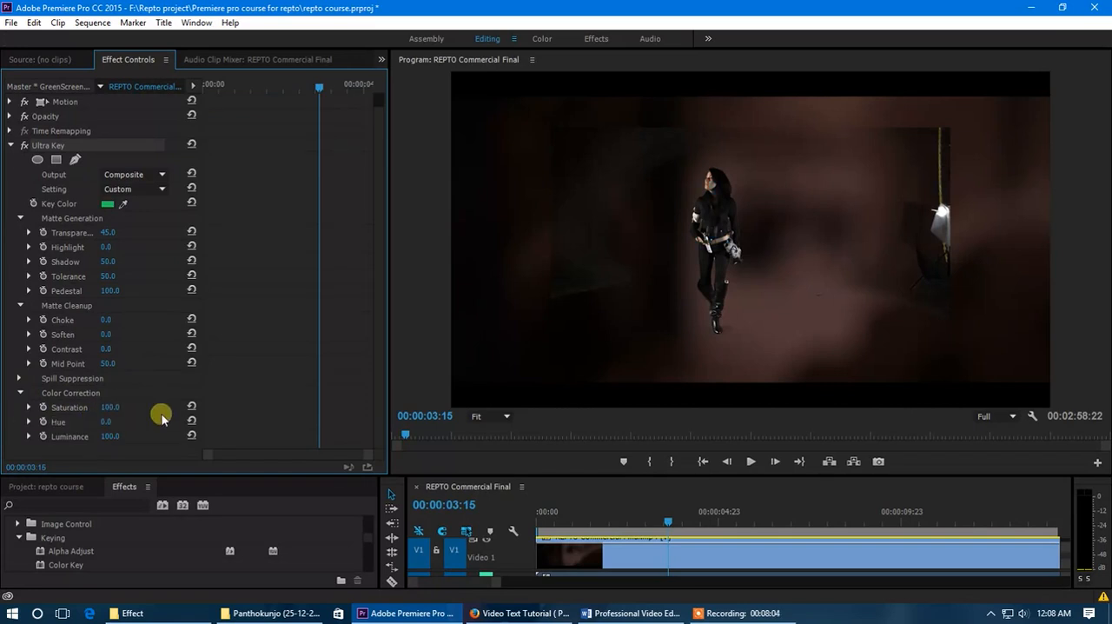
left_click(11, 146)
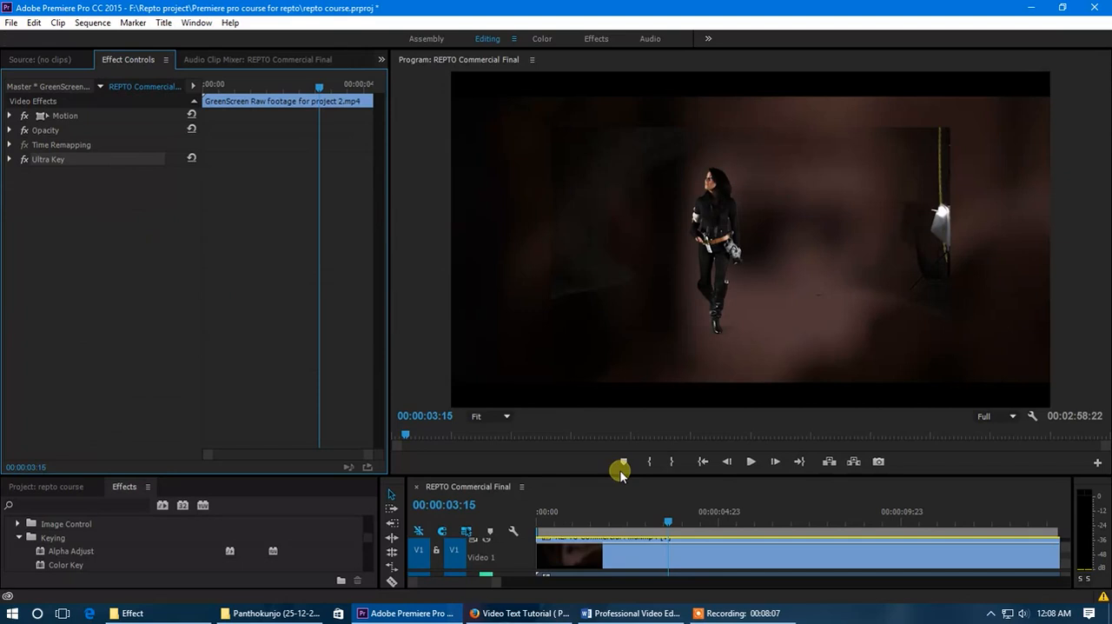
- Enlarge the timeline area and select the green-screen clip on the V2 track
mouse_move(620, 475)
left_mouse_down()
mouse_move(617, 513)
mouse_move(616, 475)
left_mouse_up()
left_click_drag(650, 477, 648, 451)
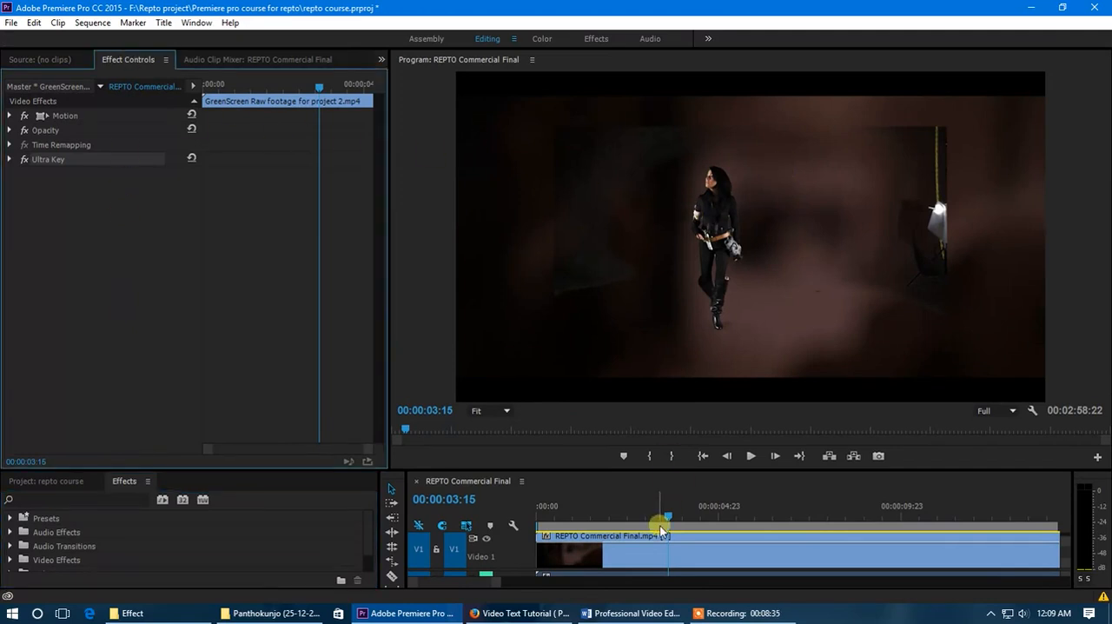
left_click(648, 556)
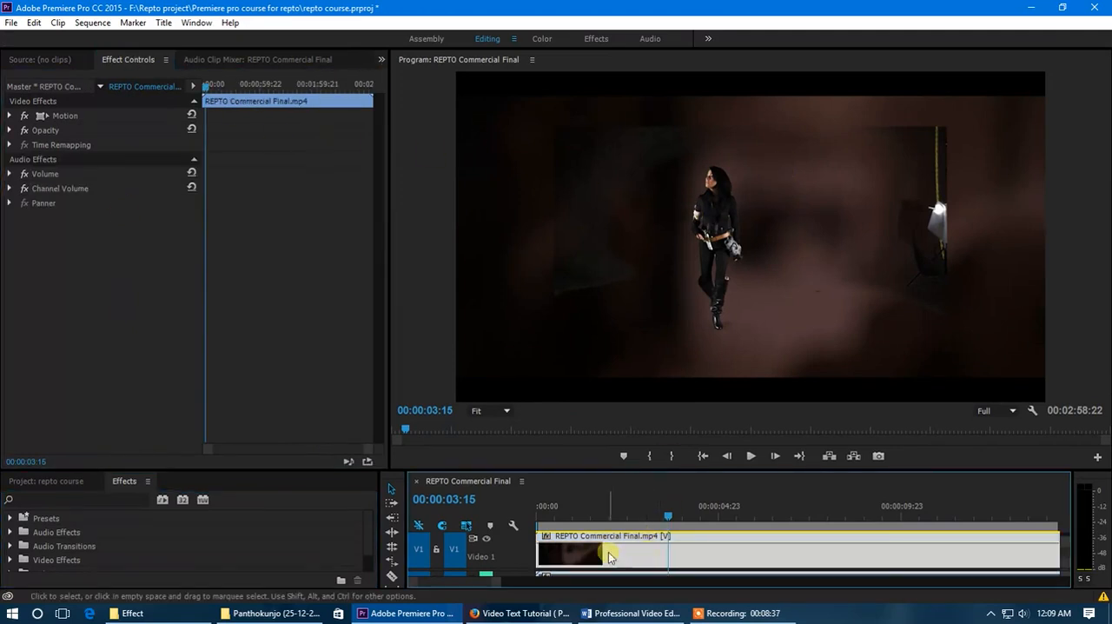
left_click_drag(664, 470, 635, 428)
left_click(619, 490)
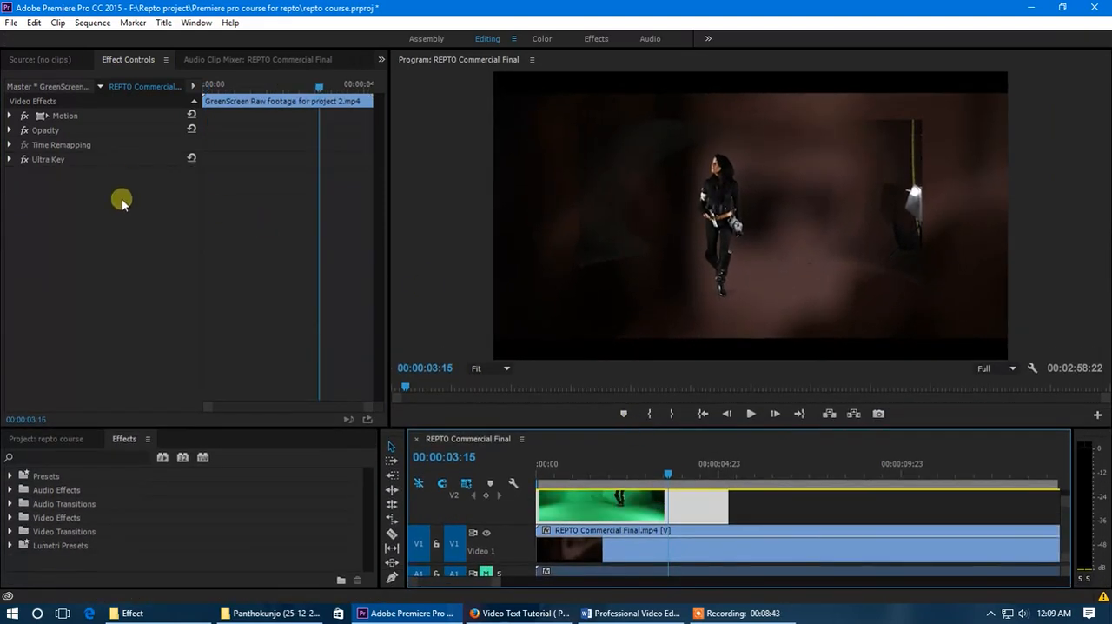
- Draw a closed free-draw bezier mask around the woman in the green-screen clip's Opacity effect at 00:00:03:15
left_click(10, 130)
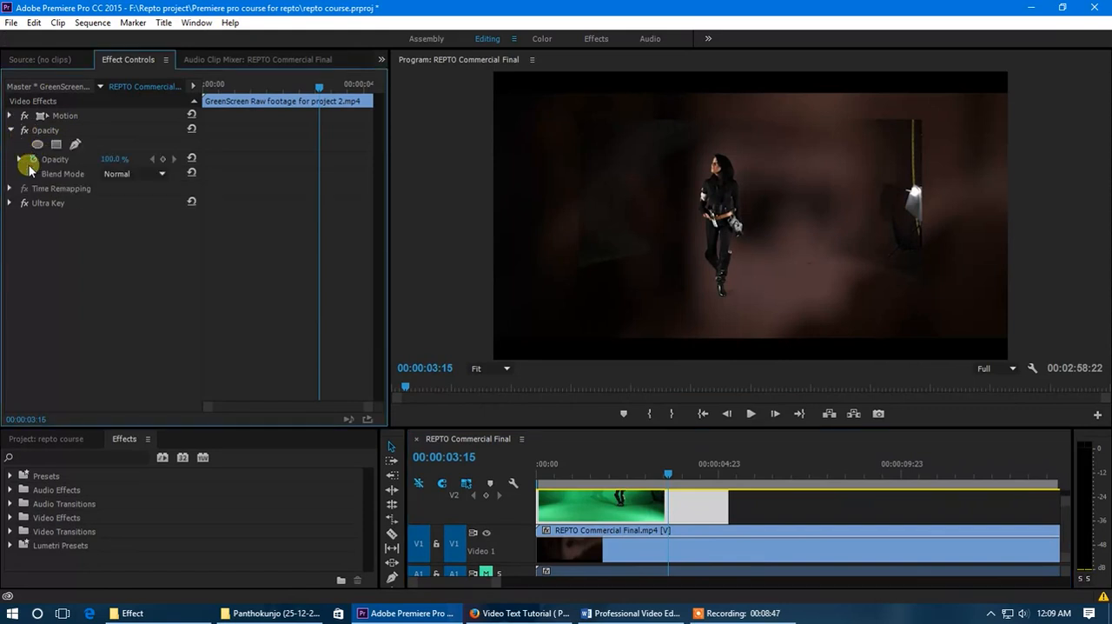
left_click(77, 144)
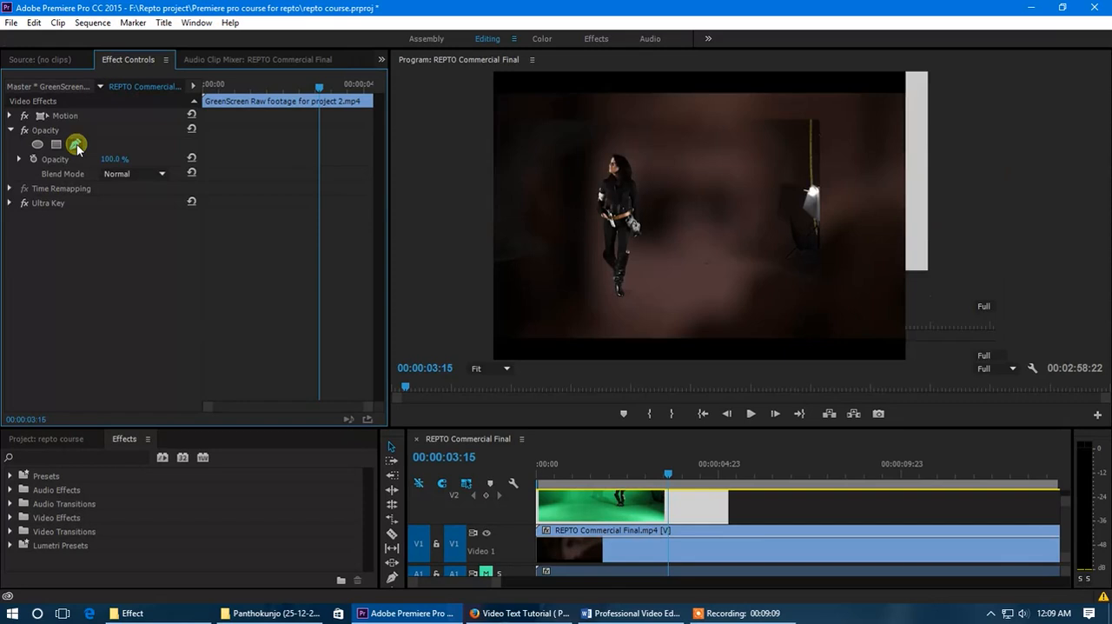
left_click(785, 296)
left_click(795, 234)
left_click(771, 147)
left_click(708, 129)
left_click(685, 156)
left_click(666, 202)
left_click(657, 265)
left_click(674, 301)
left_click(681, 306)
left_click(688, 311)
left_click(726, 322)
left_click(785, 297)
left_click(784, 297)
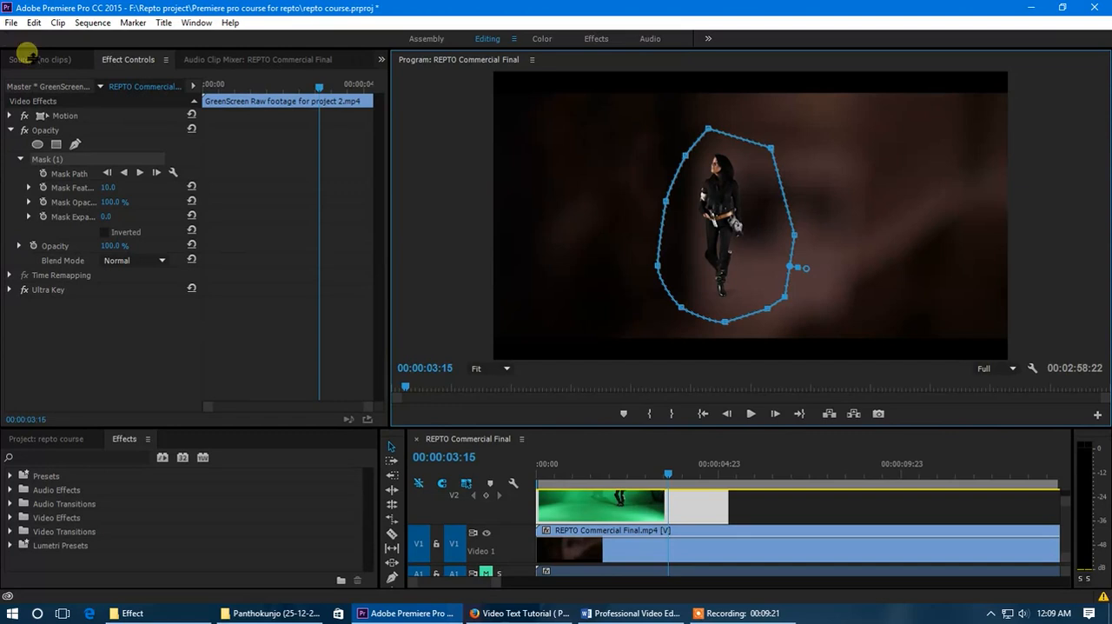
left_click(108, 346)
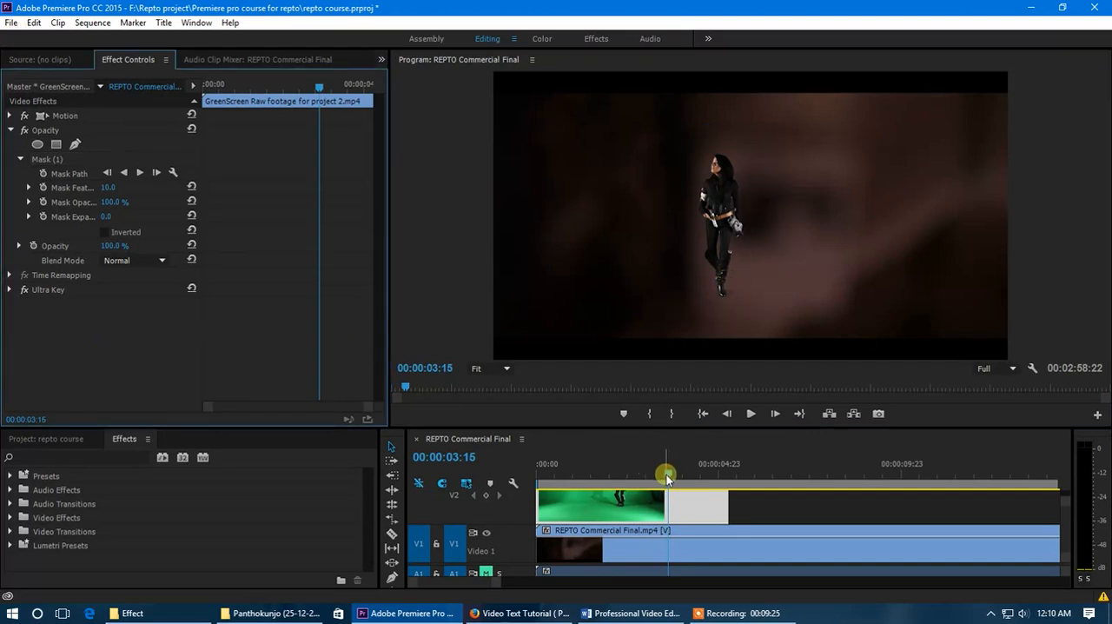
- Return the playhead to 00:00:00:00 and move the opacity mask over the woman's starting position
left_click_drag(666, 476, 566, 477)
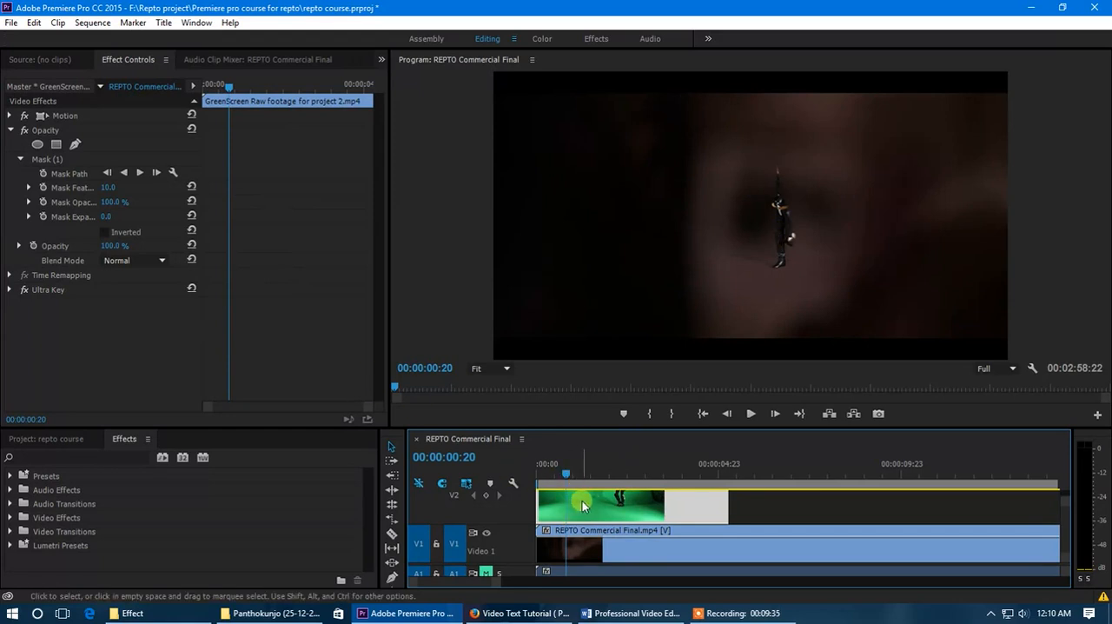
left_click(52, 158)
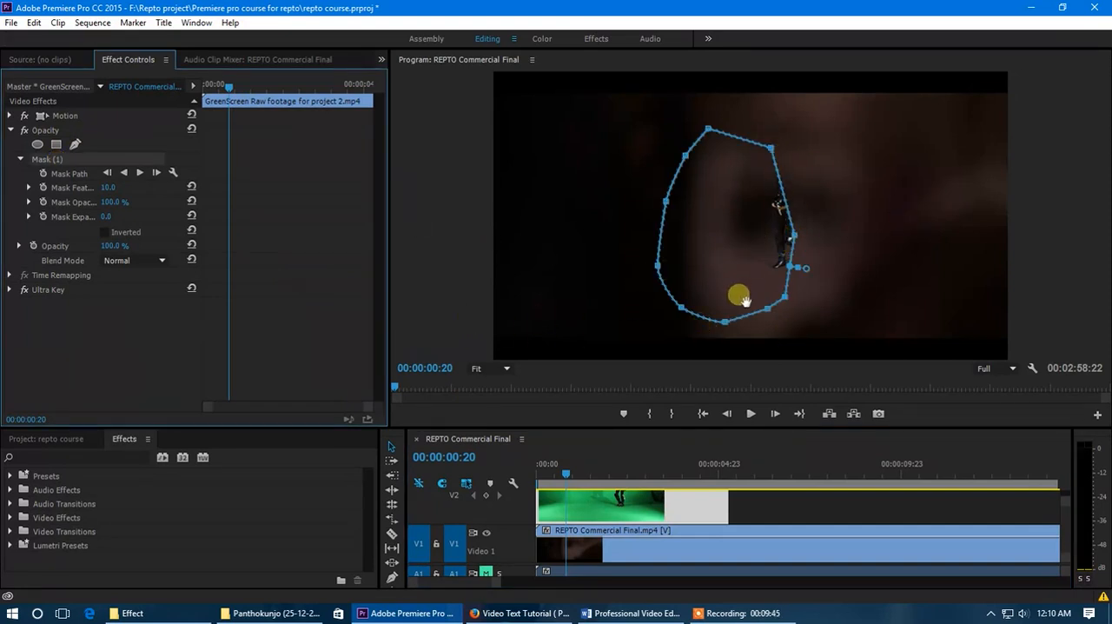
left_click(560, 474)
left_click_drag(560, 474, 524, 484)
left_click_drag(733, 304, 787, 289)
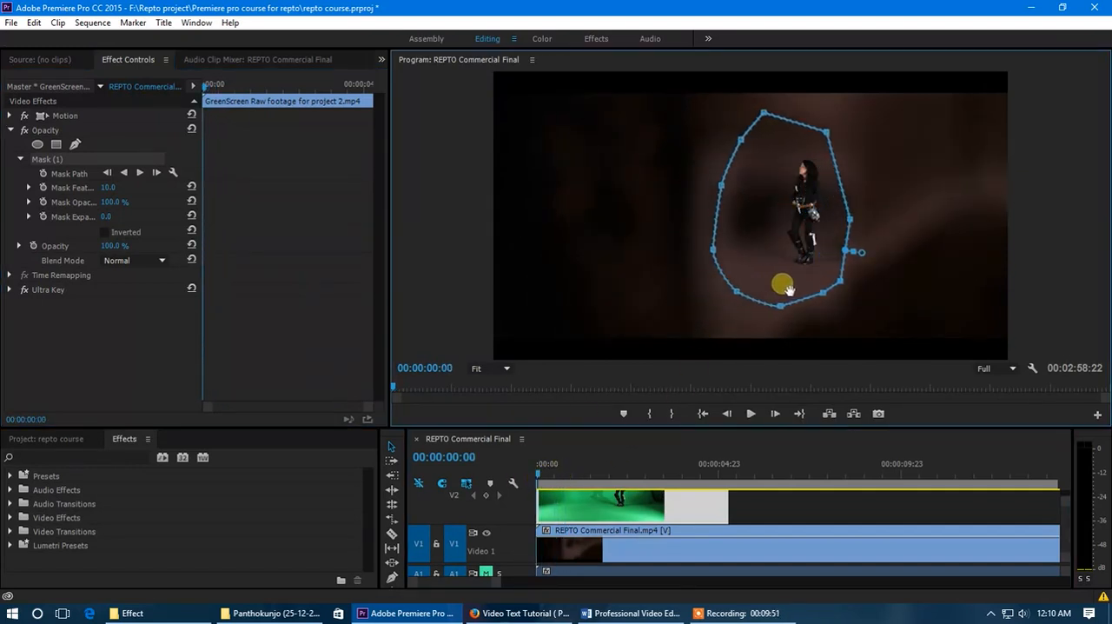
- Reshape the opacity mask more closely around the woman and enable Mask Path keyframing at 00:00:00:00
left_click_drag(765, 113, 714, 188)
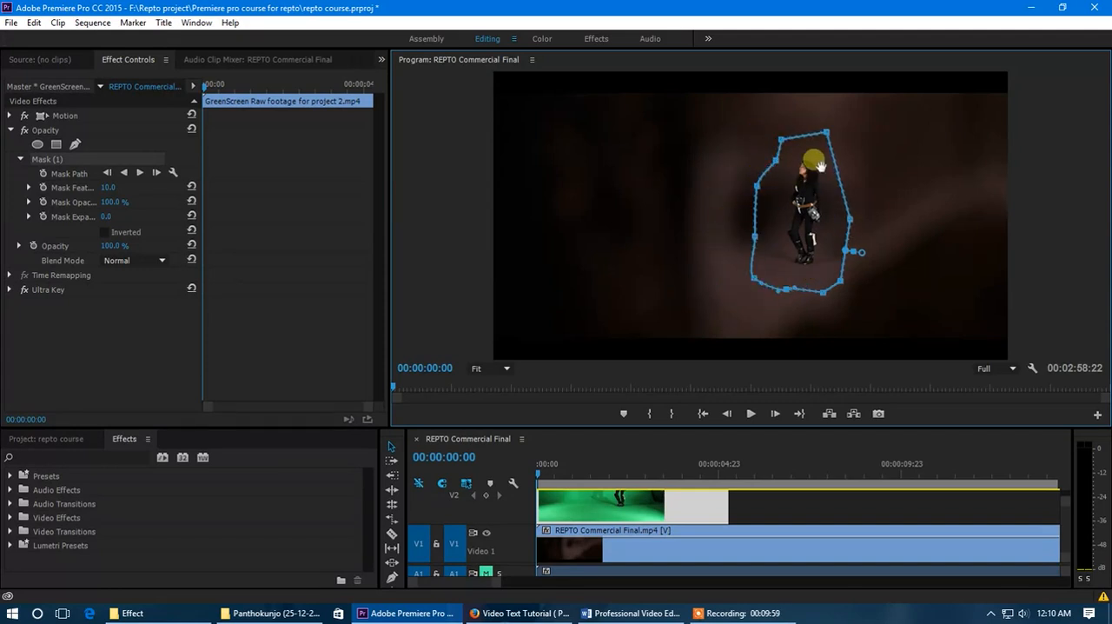
left_click_drag(827, 133, 823, 141)
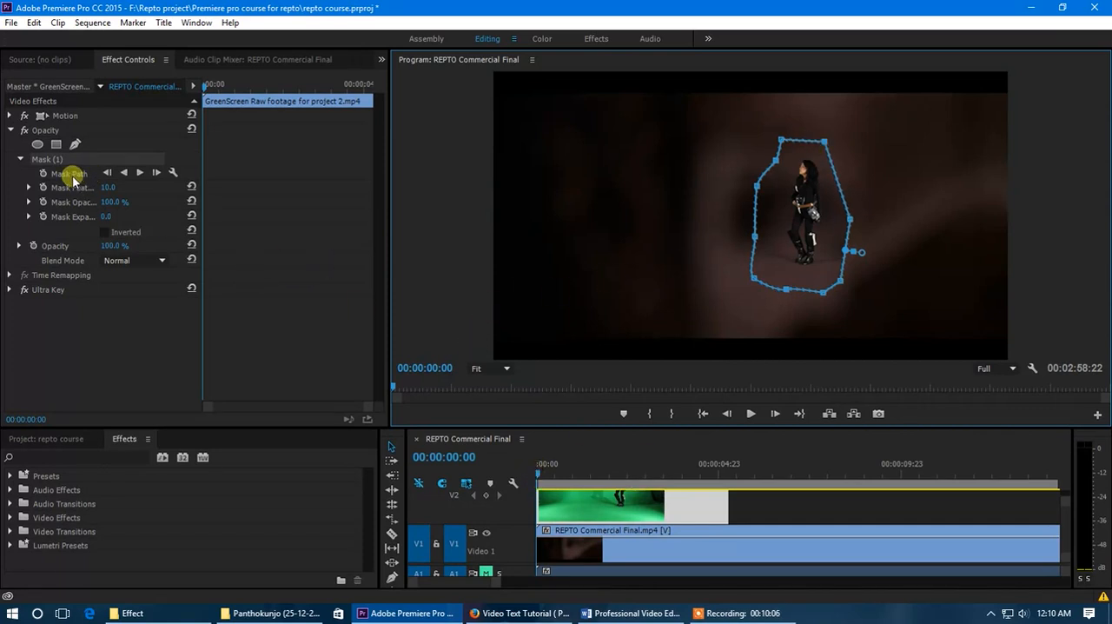
left_click(44, 174)
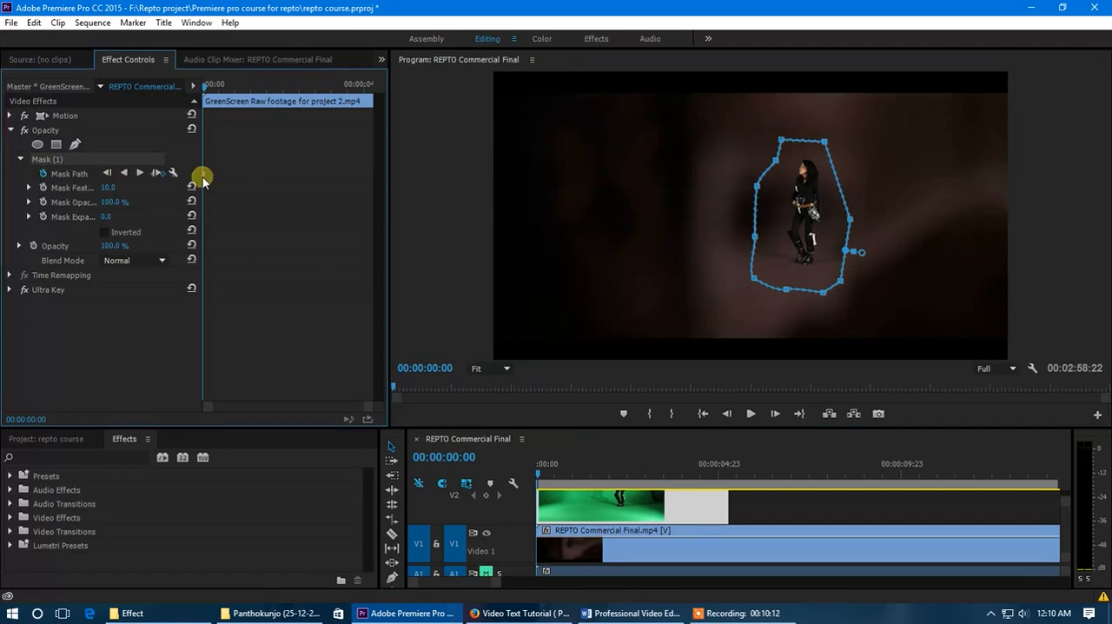
- Reshape the mask around the walking woman with Mask Path keyframes from 00:00:00:18 to 00:00:02:00
left_click_drag(208, 89, 226, 90)
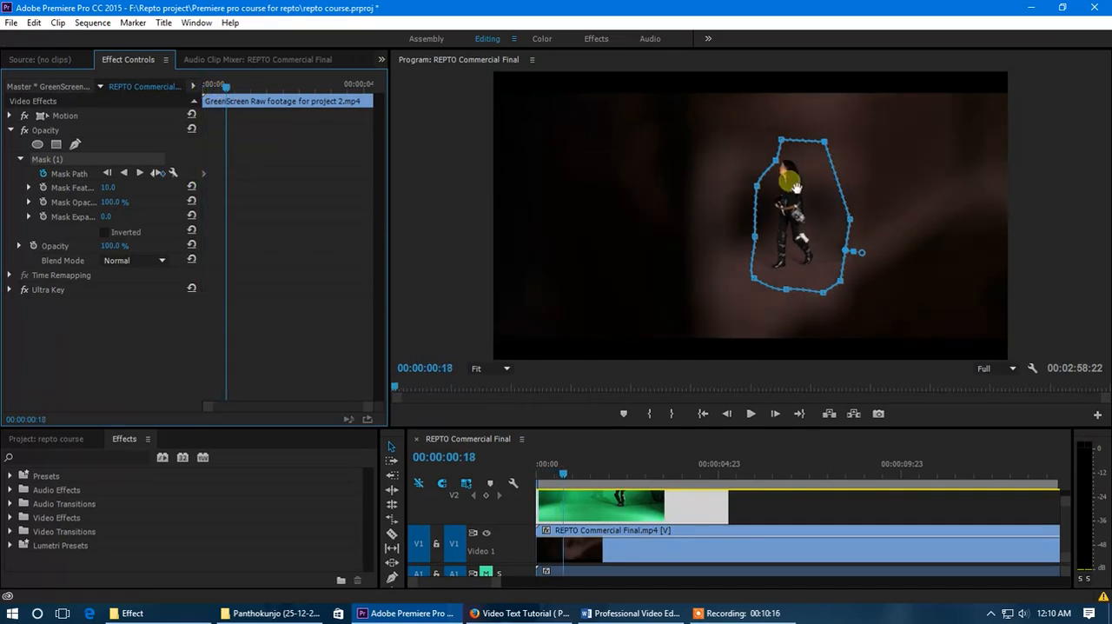
left_click_drag(778, 169, 722, 317)
left_click_drag(239, 89, 263, 98)
left_click_drag(741, 163, 762, 121)
left_click(274, 90)
mouse_move(274, 90)
left_mouse_down()
mouse_move(278, 98)
mouse_move(267, 91)
left_mouse_up()
left_click_drag(711, 216, 675, 228)
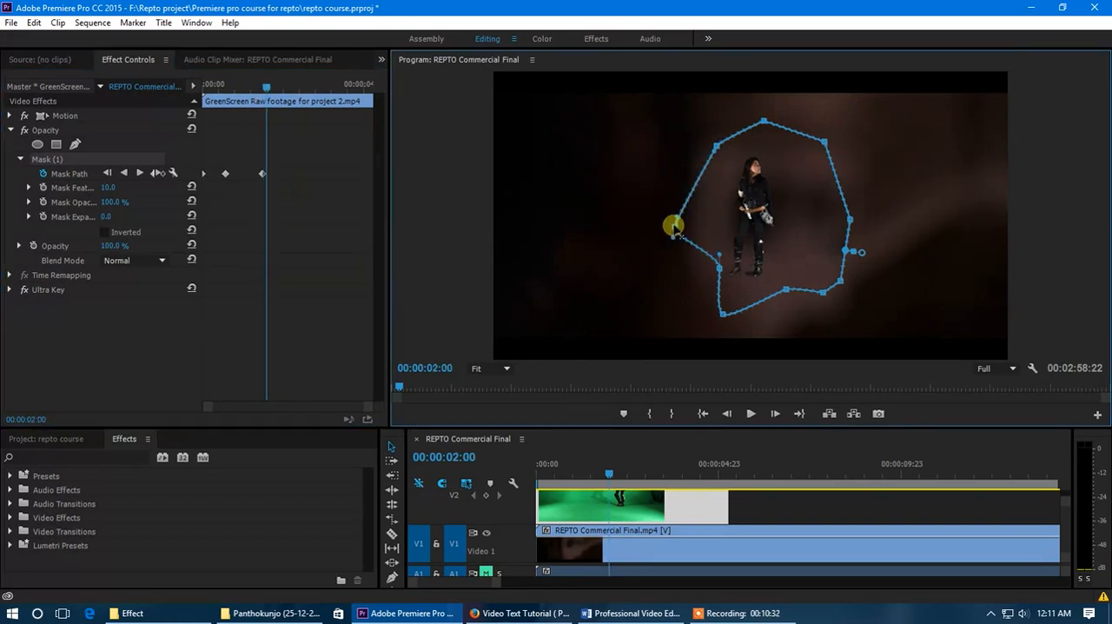
left_click_drag(719, 266, 677, 300)
- Widen the mask's side facing the woman's walking direction with further Mask Path keyframes up to 00:00:03:09
left_click_drag(272, 87, 288, 87)
left_click_drag(716, 144, 684, 122)
left_click_drag(289, 87, 311, 89)
left_click_drag(677, 301, 640, 308)
left_click_drag(723, 313, 703, 331)
left_click_drag(675, 230, 632, 209)
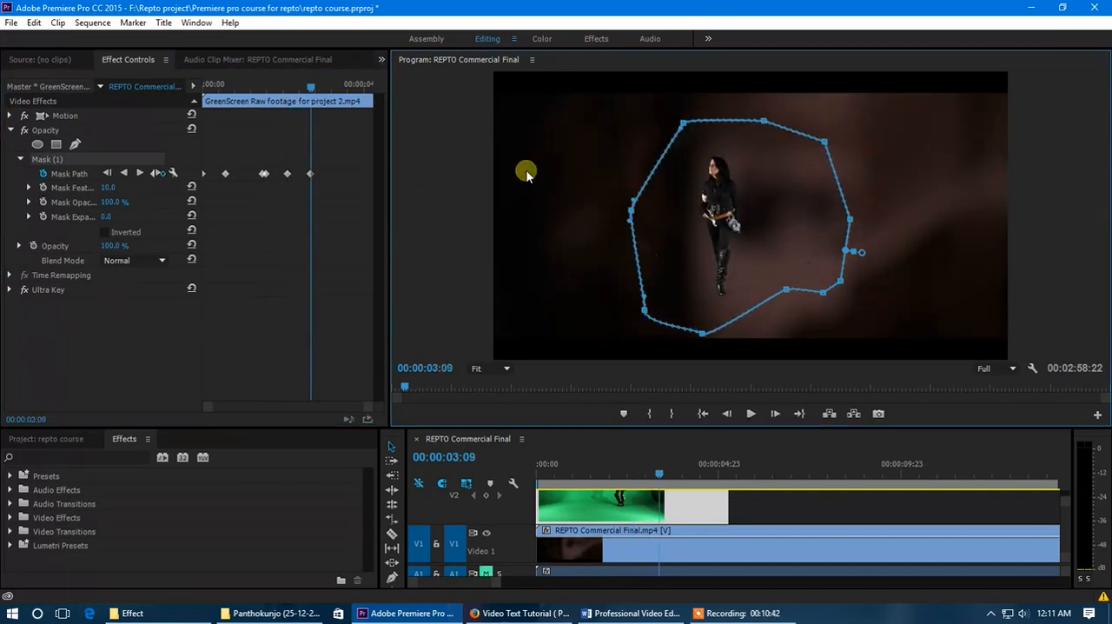
- Lower the mask's bottom edge with a keyframe near the clip's end, then scrub back to 00:00:01:08 to check it
left_click_drag(318, 88, 354, 102)
left_click_drag(785, 289, 801, 329)
left_click_drag(355, 89, 371, 127)
left_click_drag(354, 126, 285, 164)
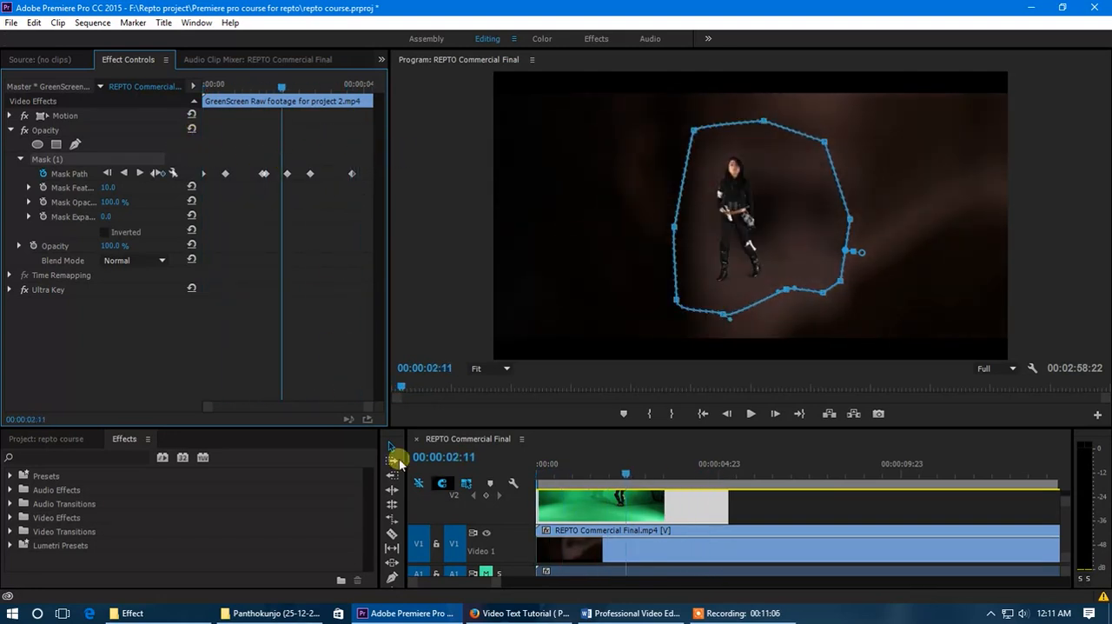
left_click(743, 501)
left_click_drag(624, 474, 585, 495)
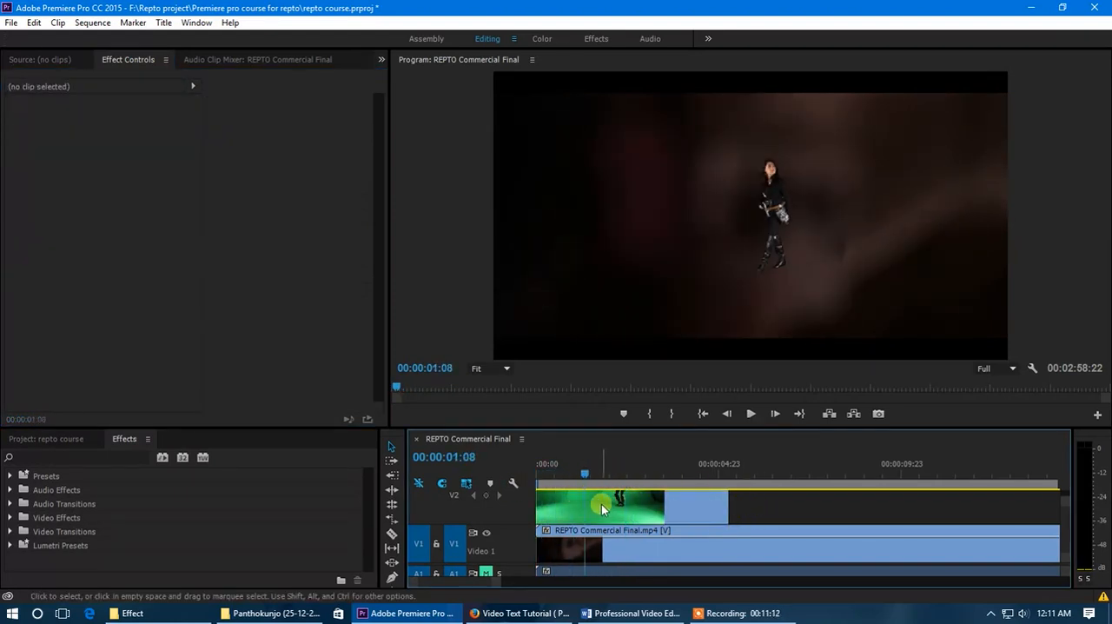
- Scale up the green-screen clip with its Motion effect at 00:00:01:07 to fill the program frame
left_click(603, 508)
left_click(67, 117)
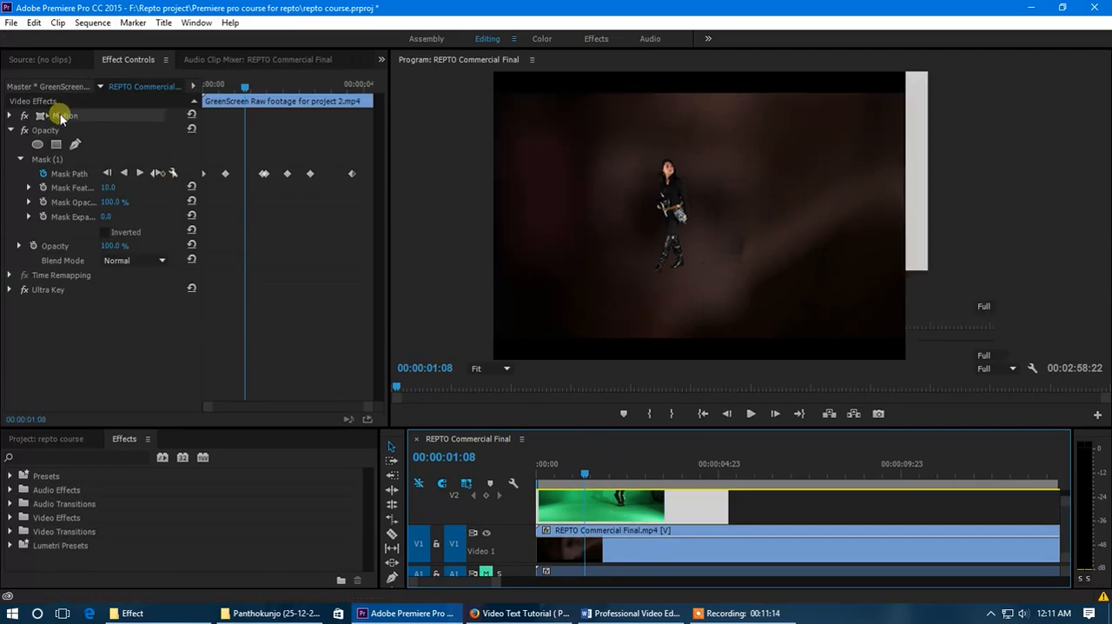
key("Left")
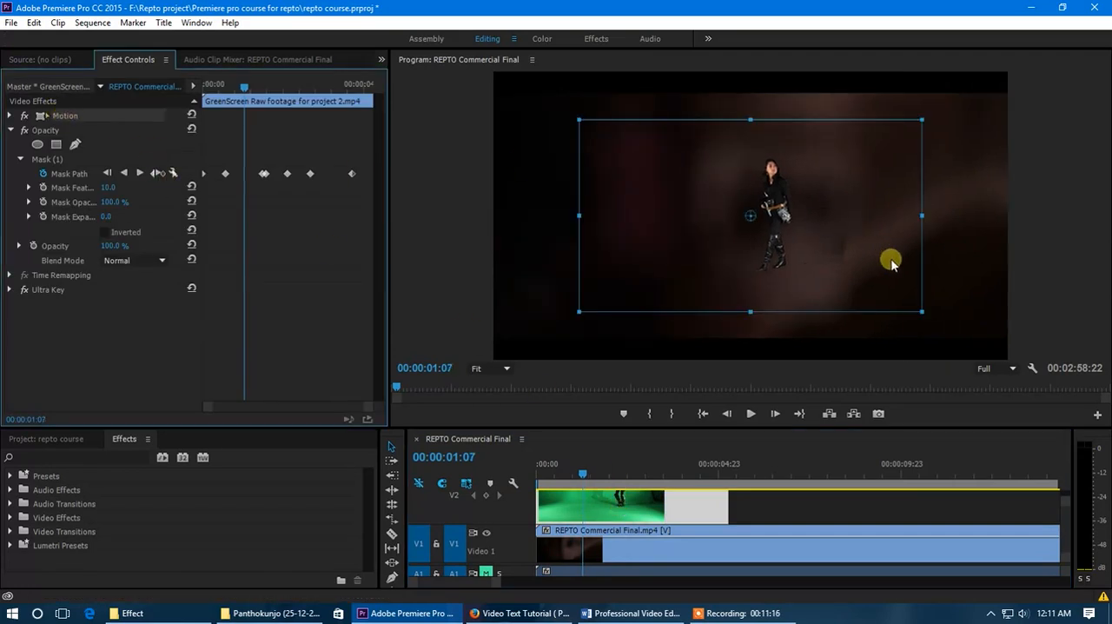
left_click_drag(923, 313, 1015, 366)
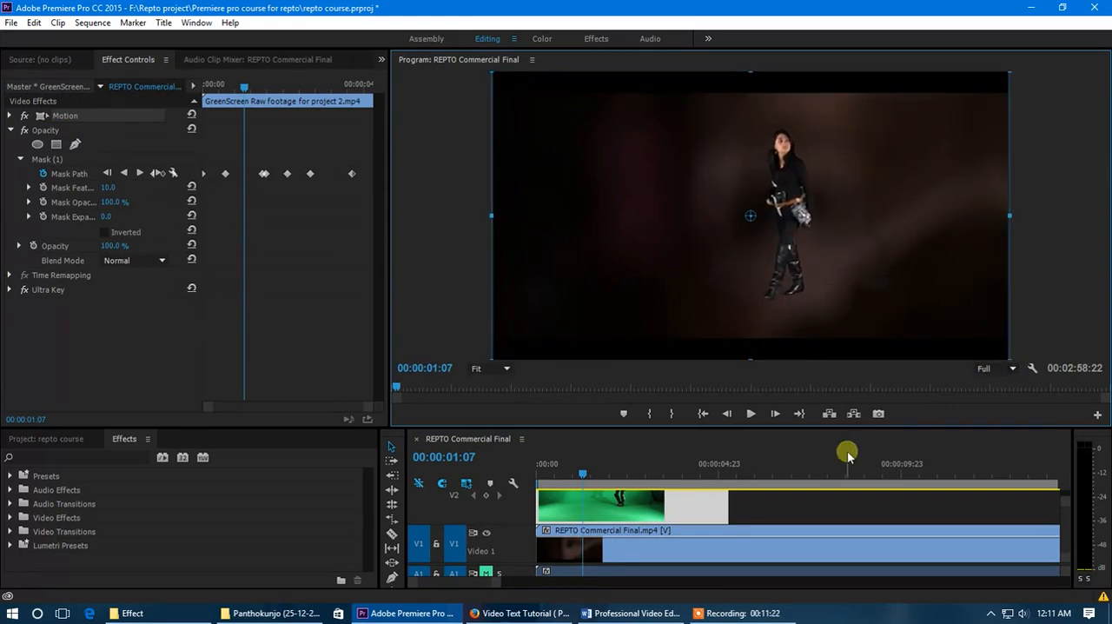
- Scan the REPTO Commercial Final footage for a background shot and park the playhead at 00:00:58:20 on the forest path
left_click_drag(596, 430, 590, 405)
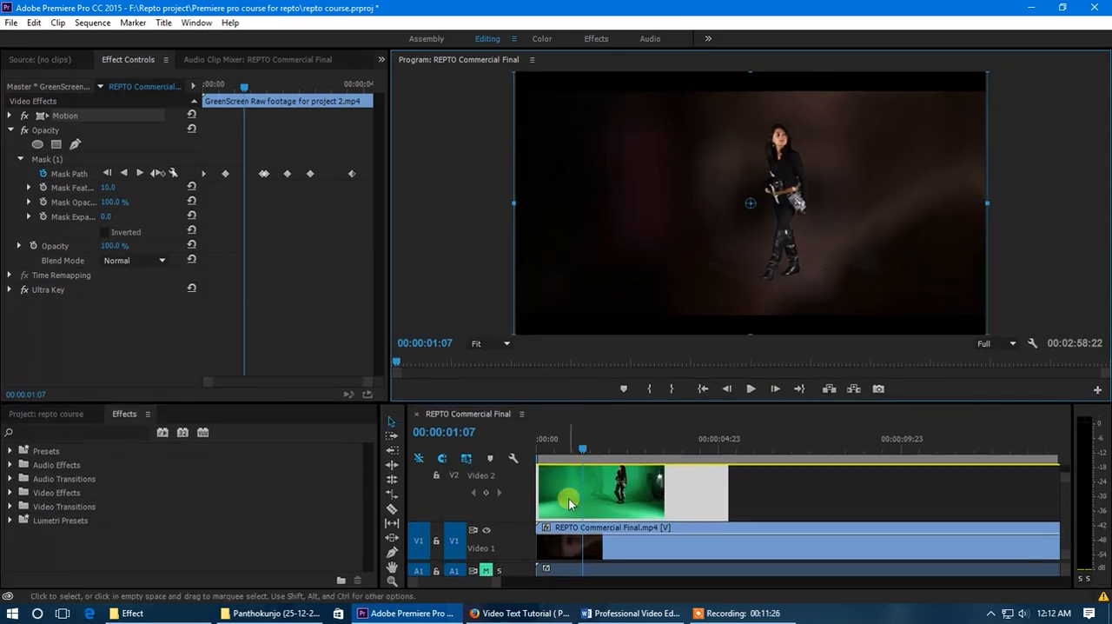
scroll(569, 504, "down", 1)
double_click(522, 503)
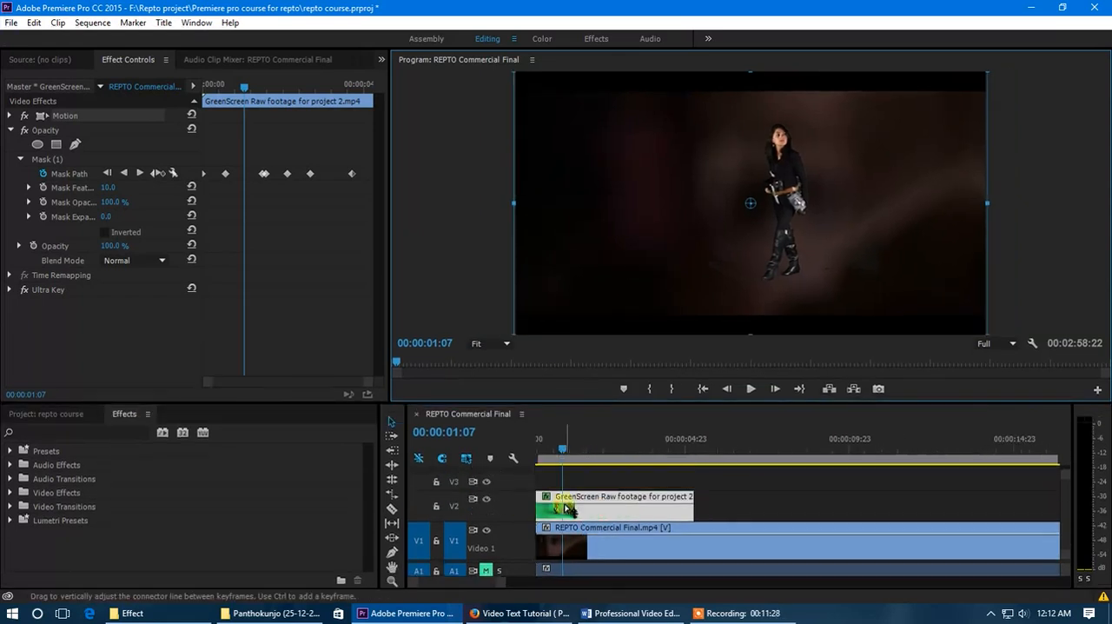
left_click(566, 452)
left_click_drag(569, 451, 800, 450)
left_click(613, 544)
scroll(742, 526, "down", 4)
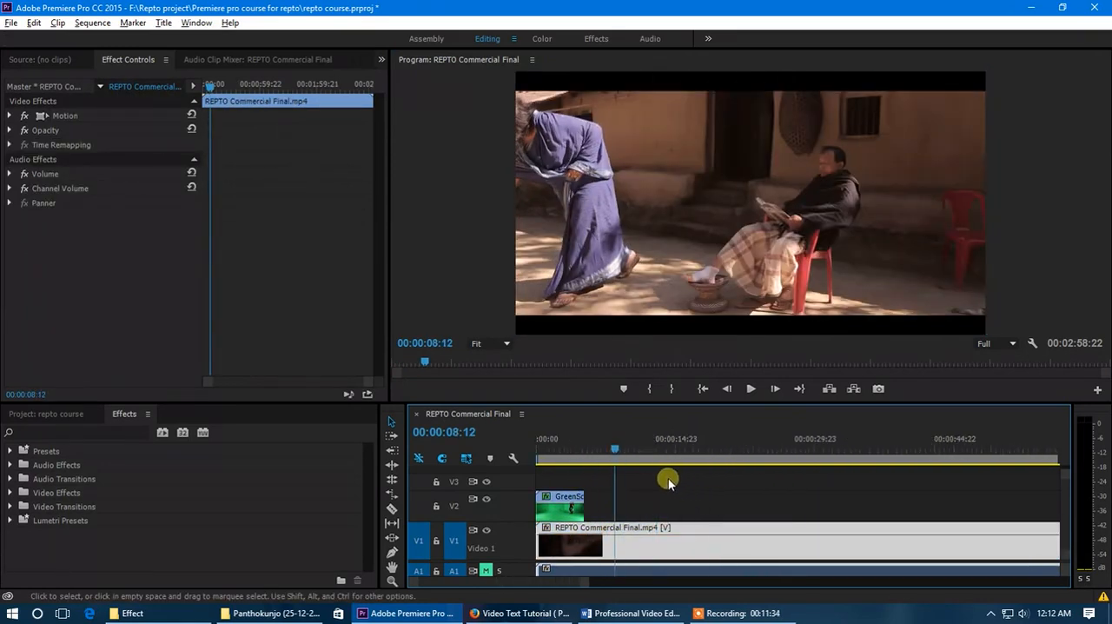
left_click(600, 453)
left_click_drag(601, 453, 869, 456)
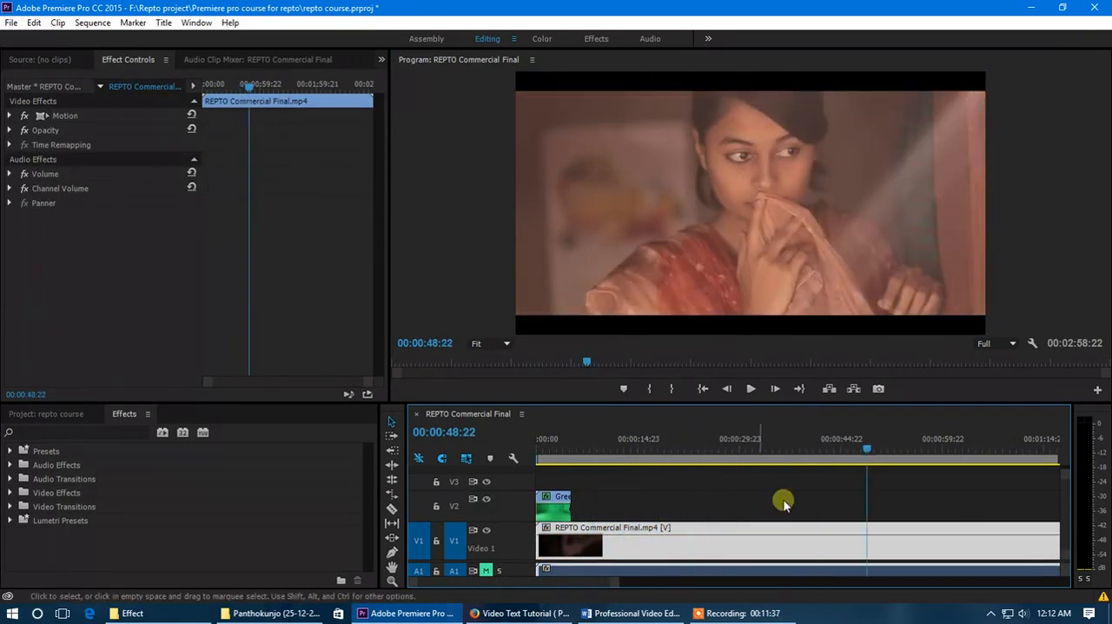
scroll(627, 483, "down", 4)
left_click_drag(640, 450, 663, 487)
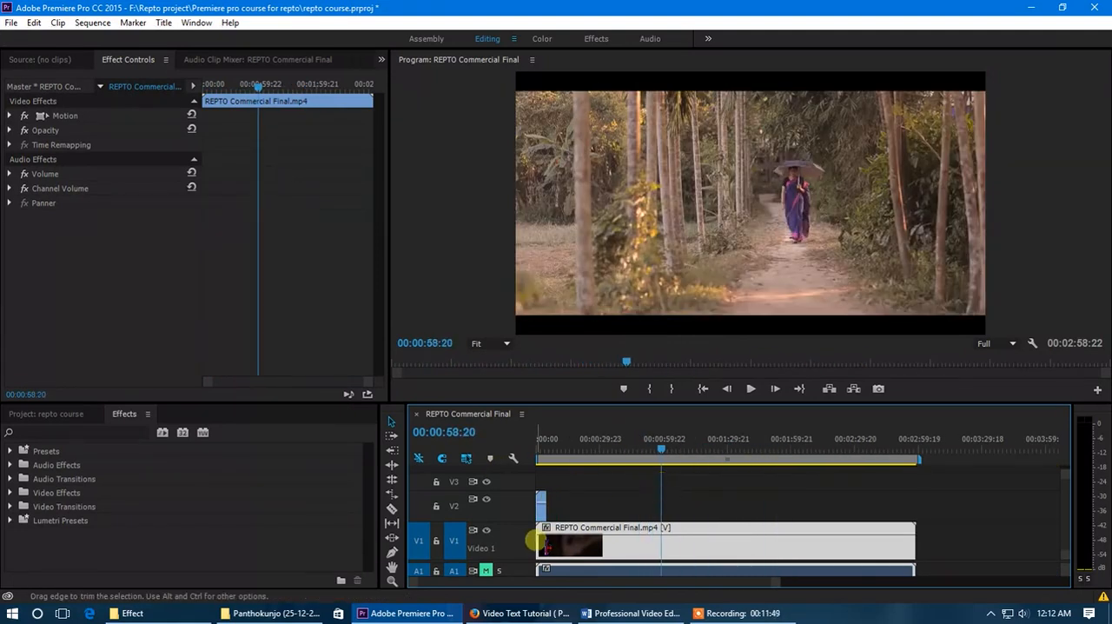
- Trim the start of the REPTO Commercial Final clip to the playhead and ripple delete the gap before it
left_click_drag(540, 543, 667, 545)
right_click(639, 537)
left_click(649, 543)
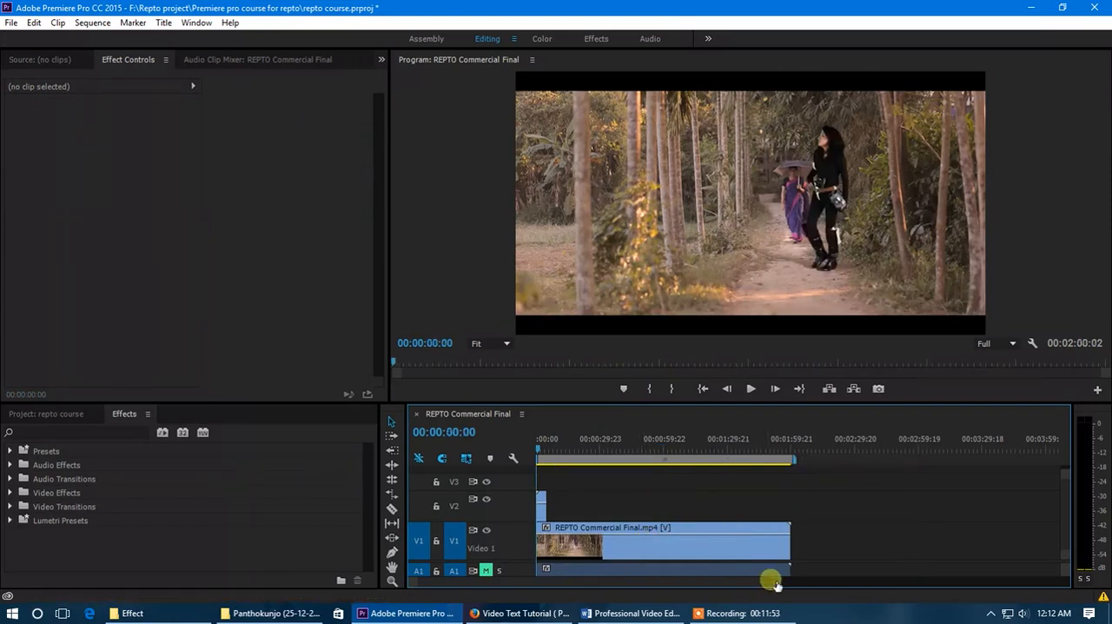
- Play the composite of the woman on the forest path and return the playhead to 00:00:03:06
left_click_drag(773, 580, 708, 582)
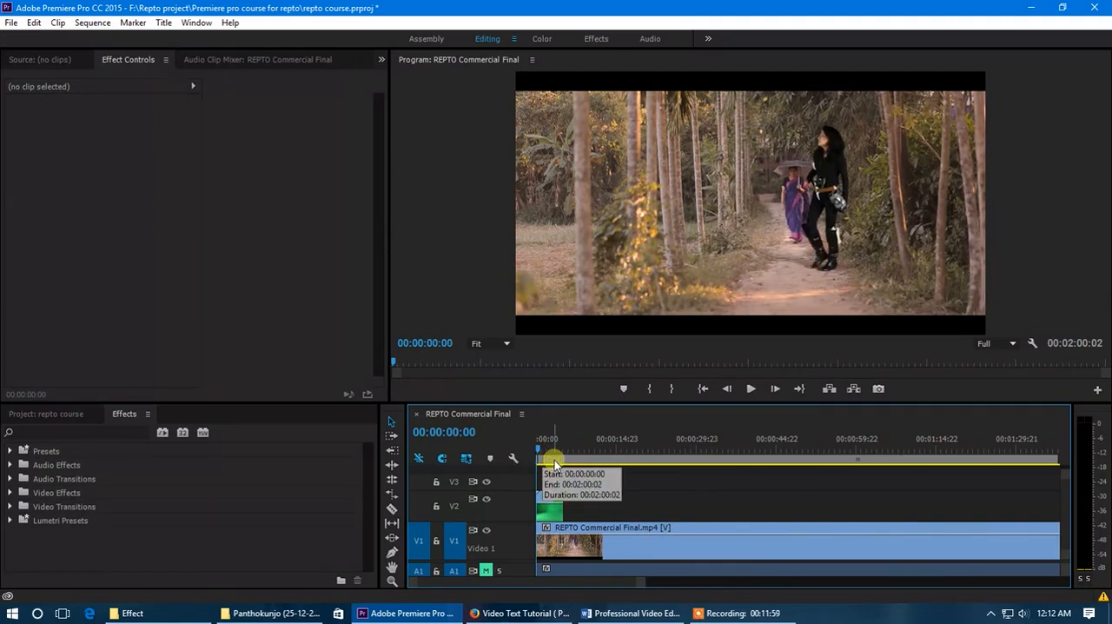
key("space")
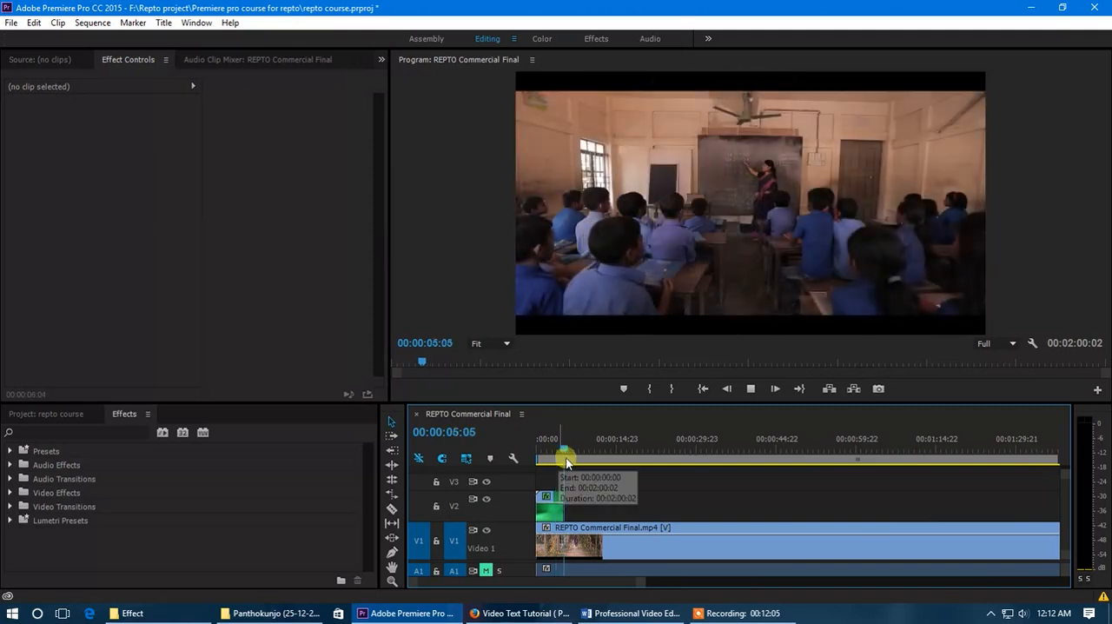
left_click_drag(560, 453, 553, 441)
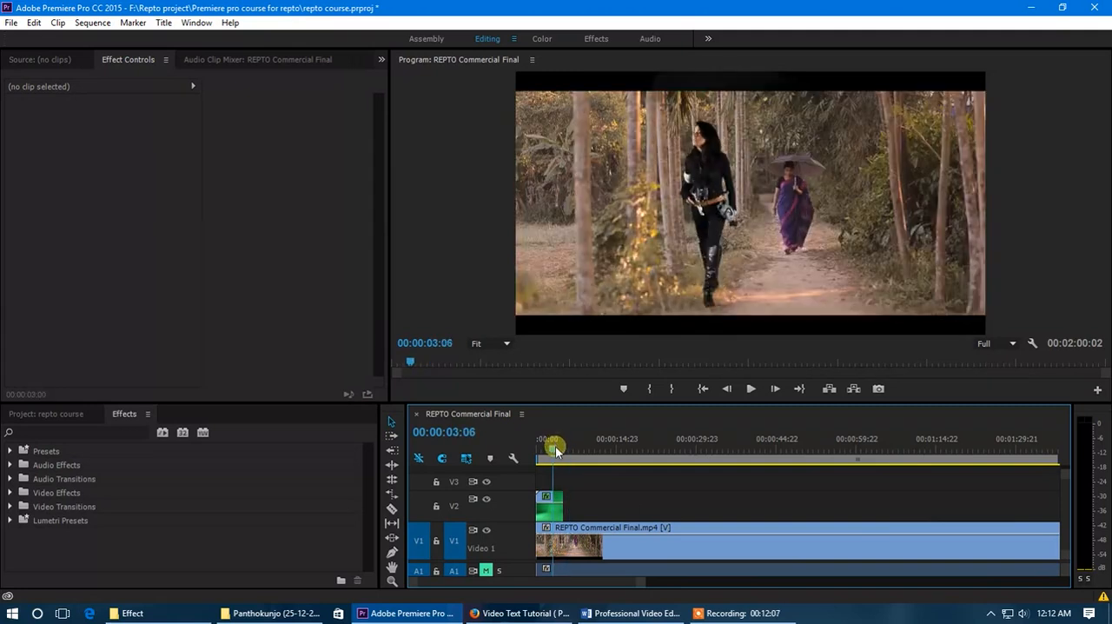
- Review the forest-path composite from the sequence start and park the playhead at 00:00:02:09
left_click_drag(640, 580, 591, 584)
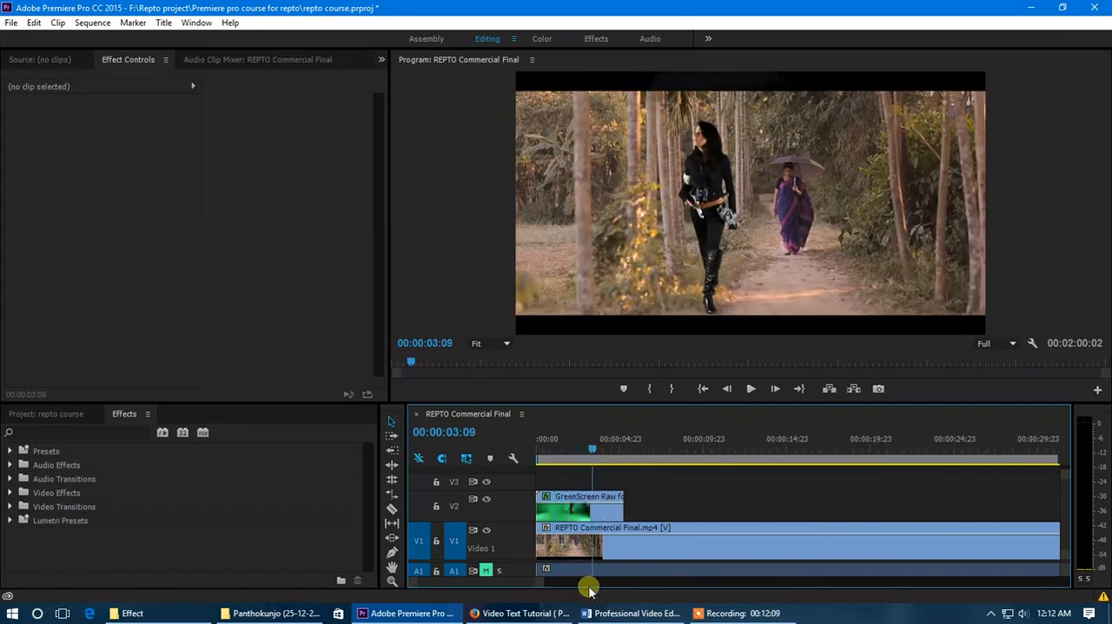
left_click_drag(598, 466, 545, 459)
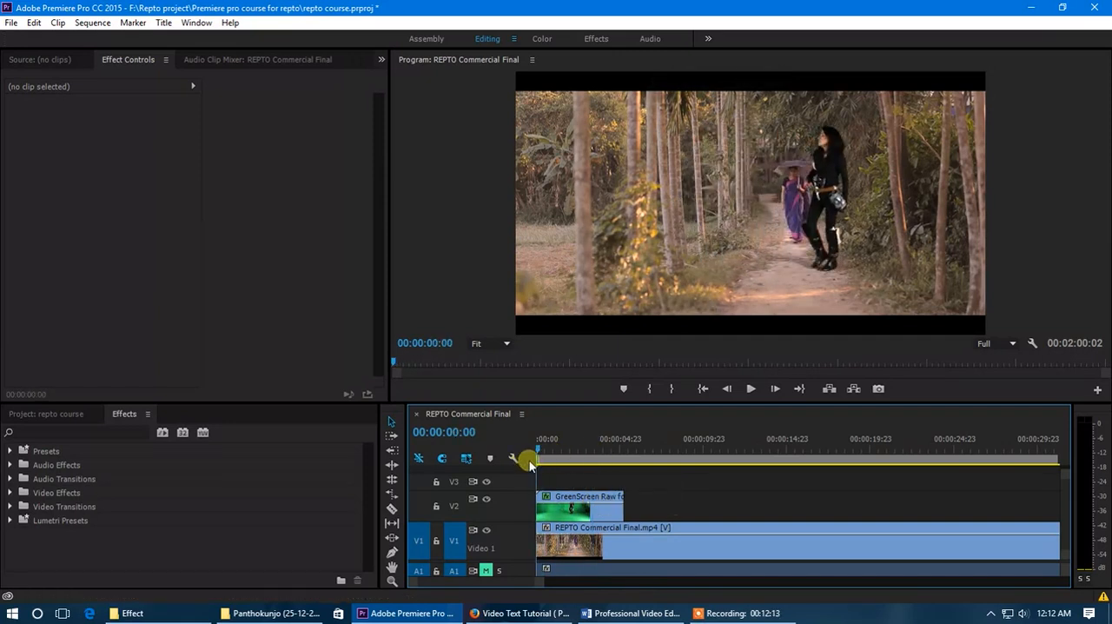
left_click_drag(551, 466, 574, 479)
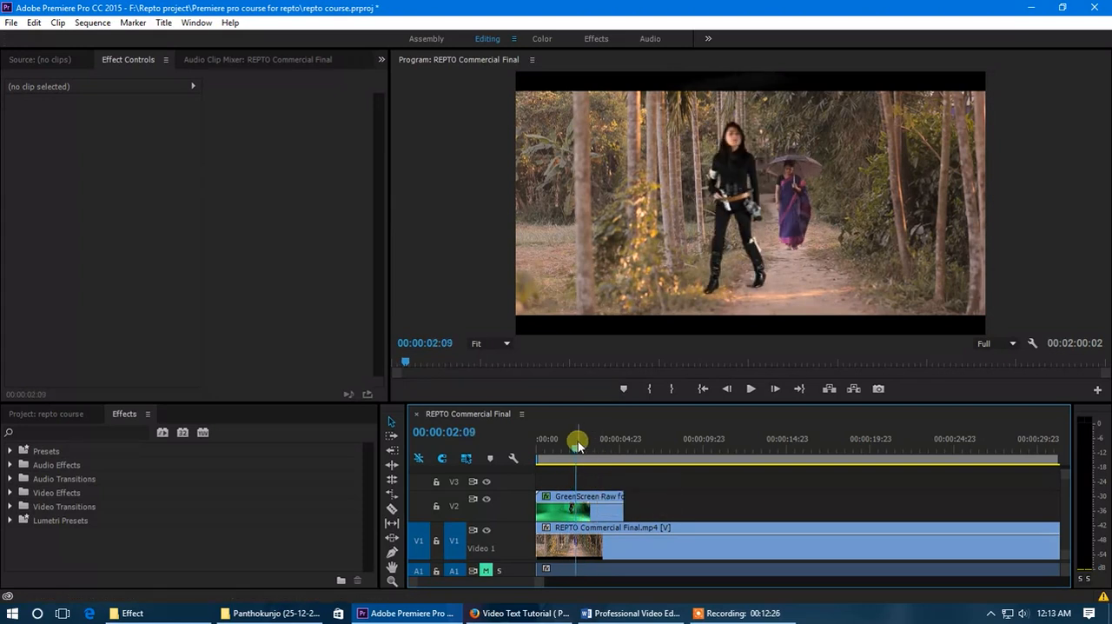
- Scale down the green-screen clip with its Motion effect and place the keyed woman on the path beside the woman with the umbrella
left_click(582, 509)
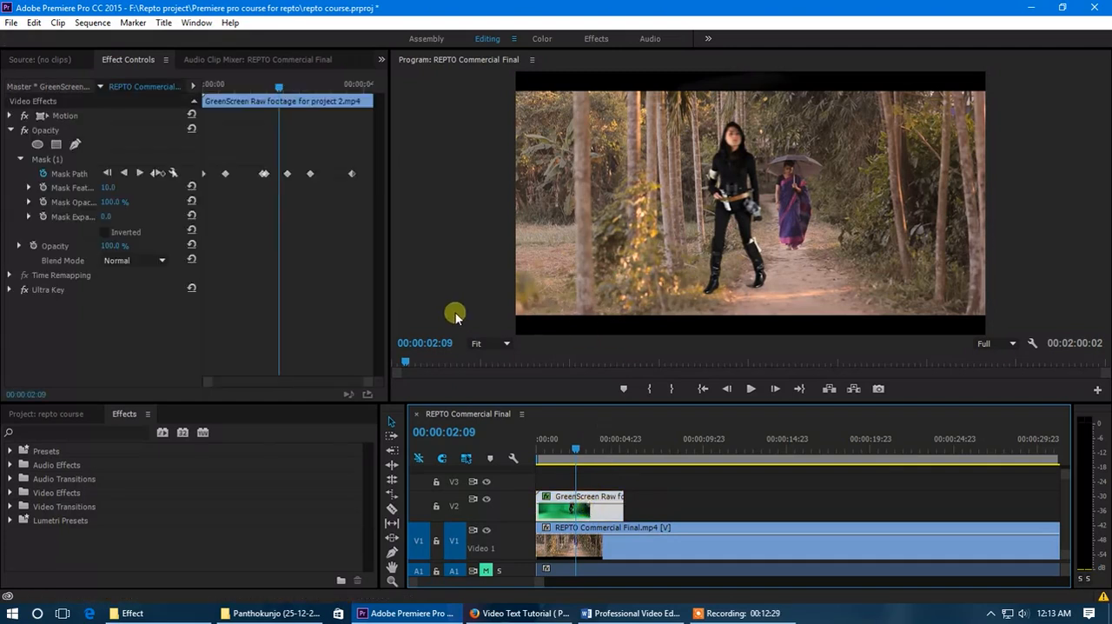
left_click(64, 117)
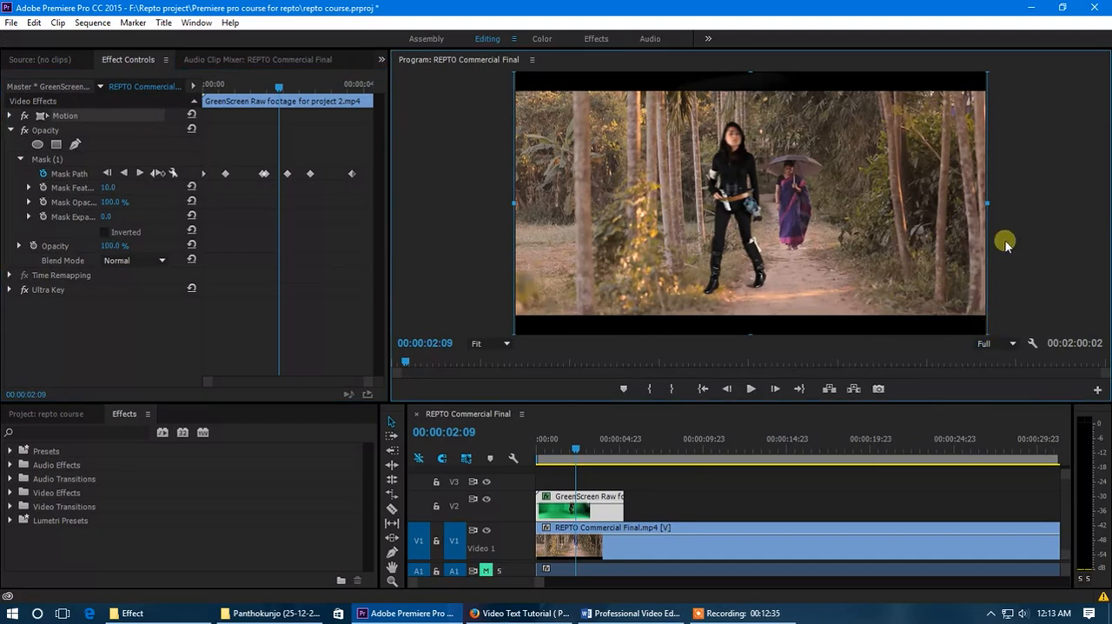
left_click_drag(990, 205, 883, 204)
left_click_drag(756, 246, 805, 219)
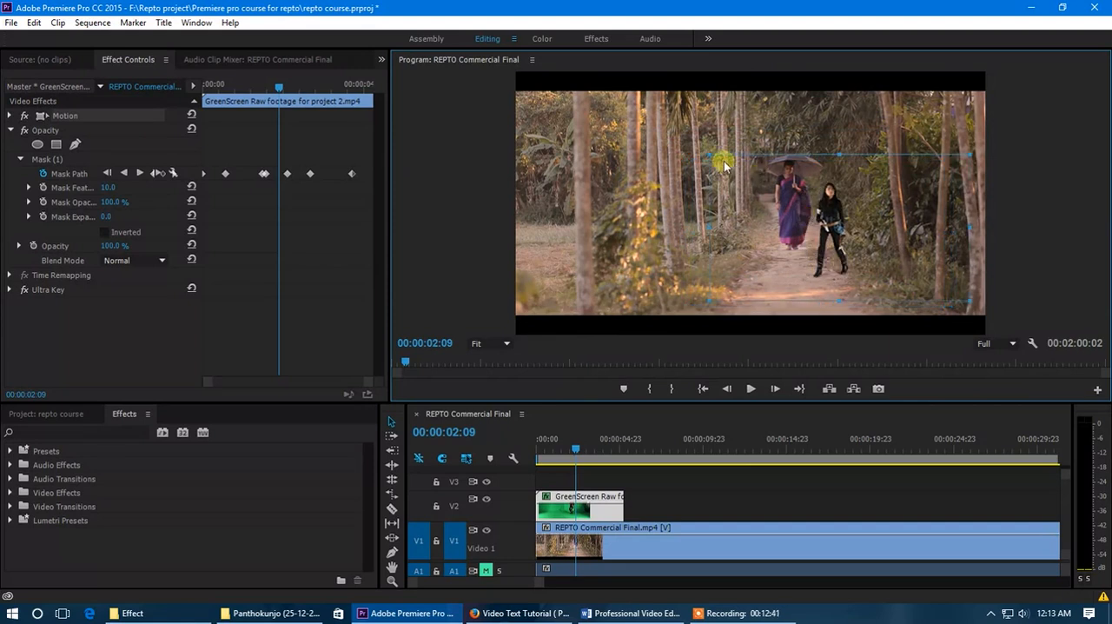
left_click_drag(712, 158, 667, 120)
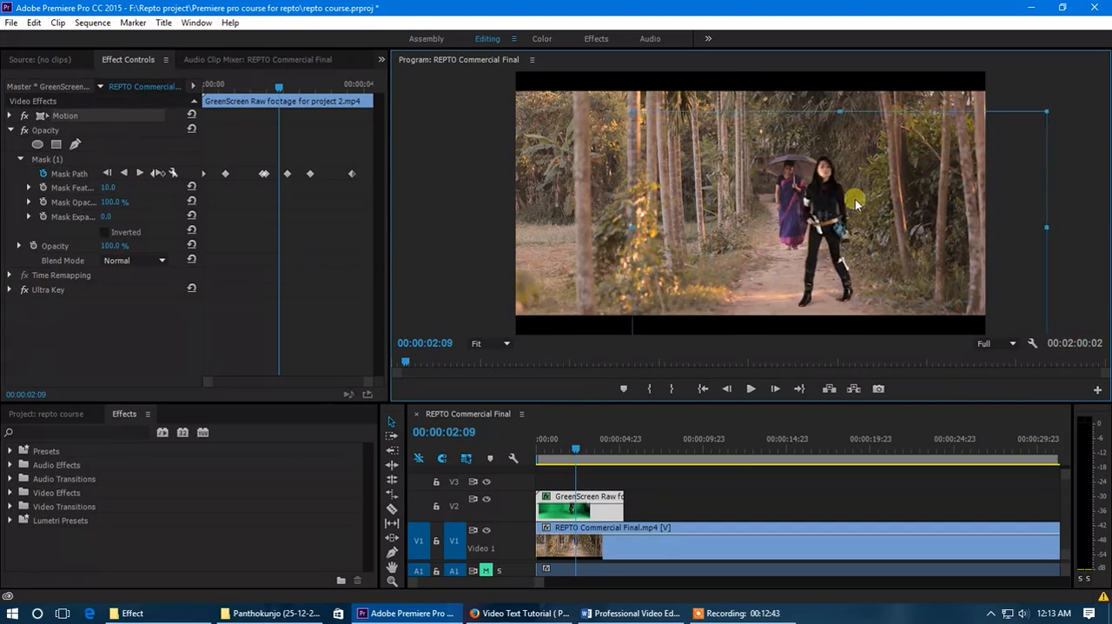
left_click_drag(845, 185, 859, 178)
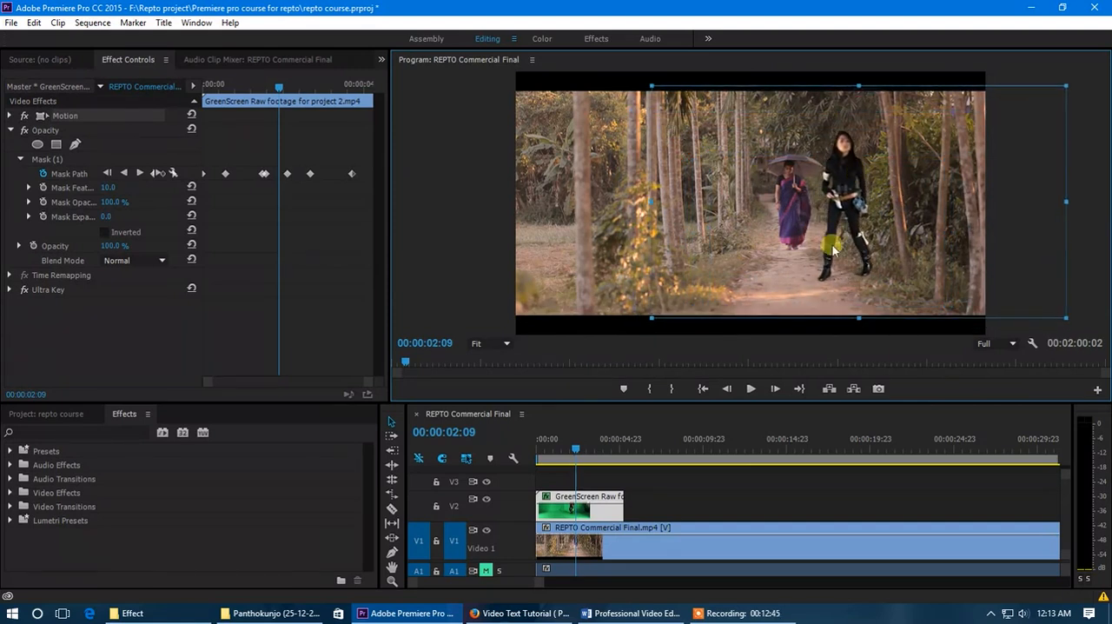
left_click_drag(653, 87, 662, 95)
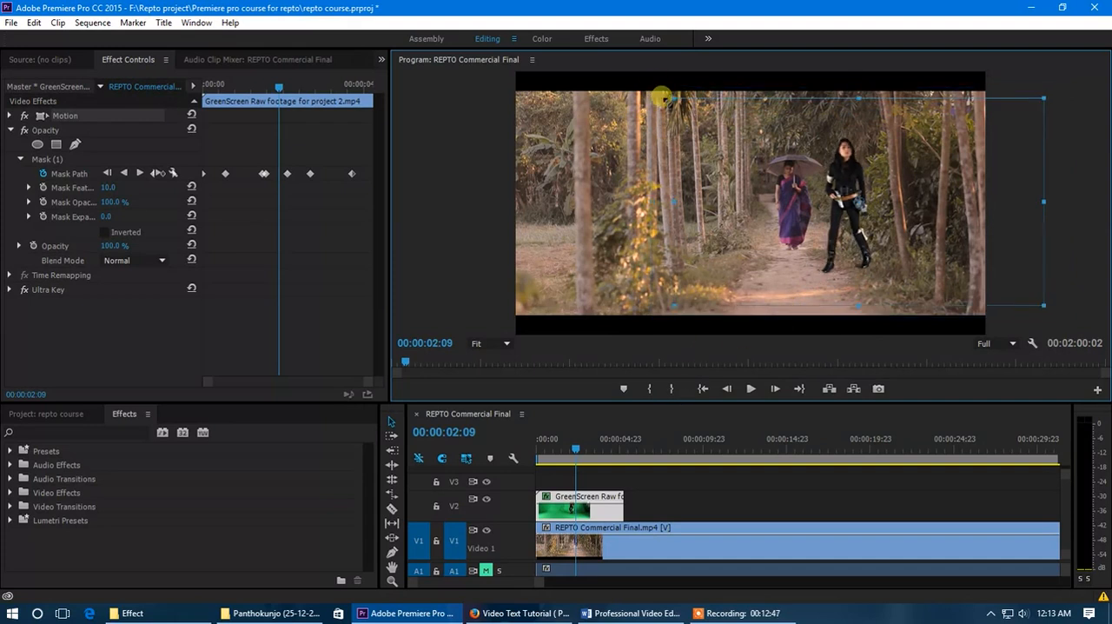
left_click_drag(820, 221, 820, 232)
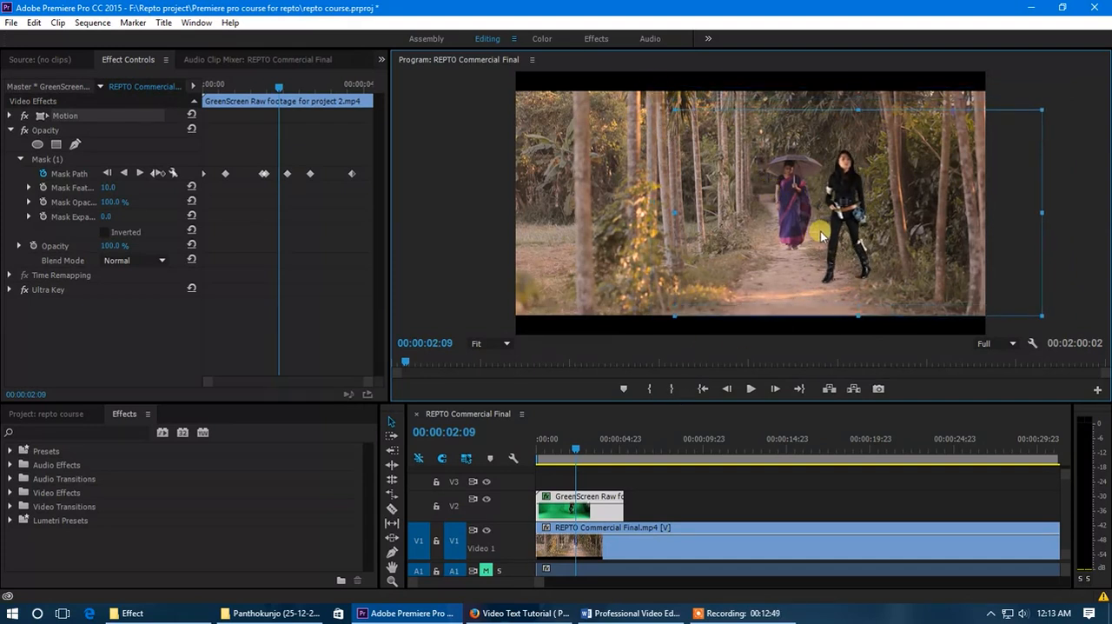
- At 00:00:03:02, apply Brightness & Contrast to the green-screen clip with Brightness 37 and Contrast 2
left_click(580, 451)
left_click_drag(584, 453, 597, 455)
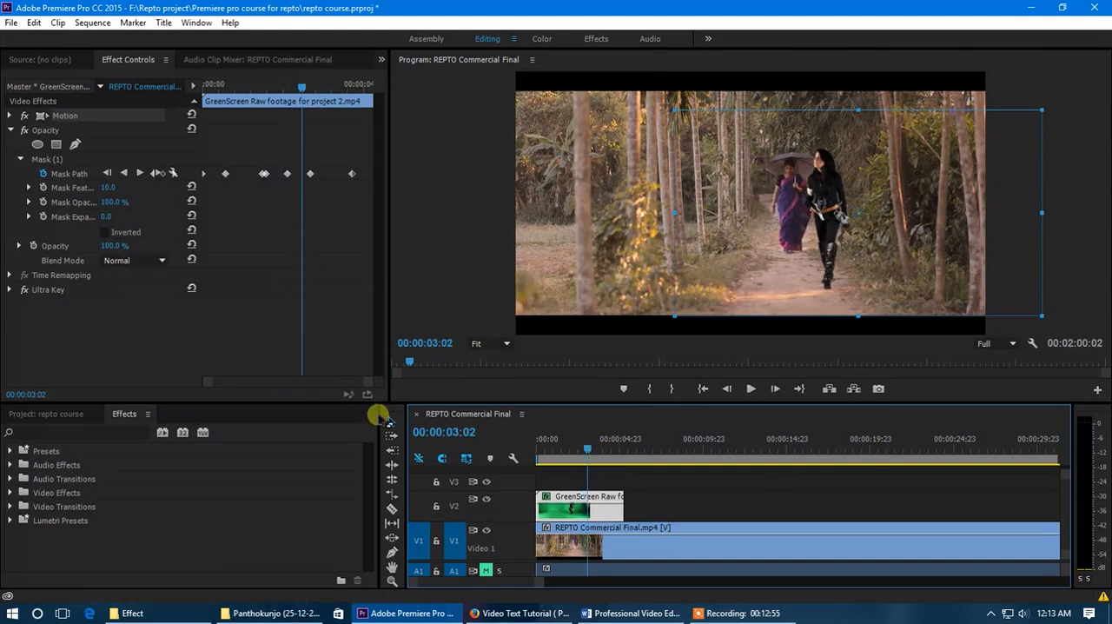
left_click(52, 413)
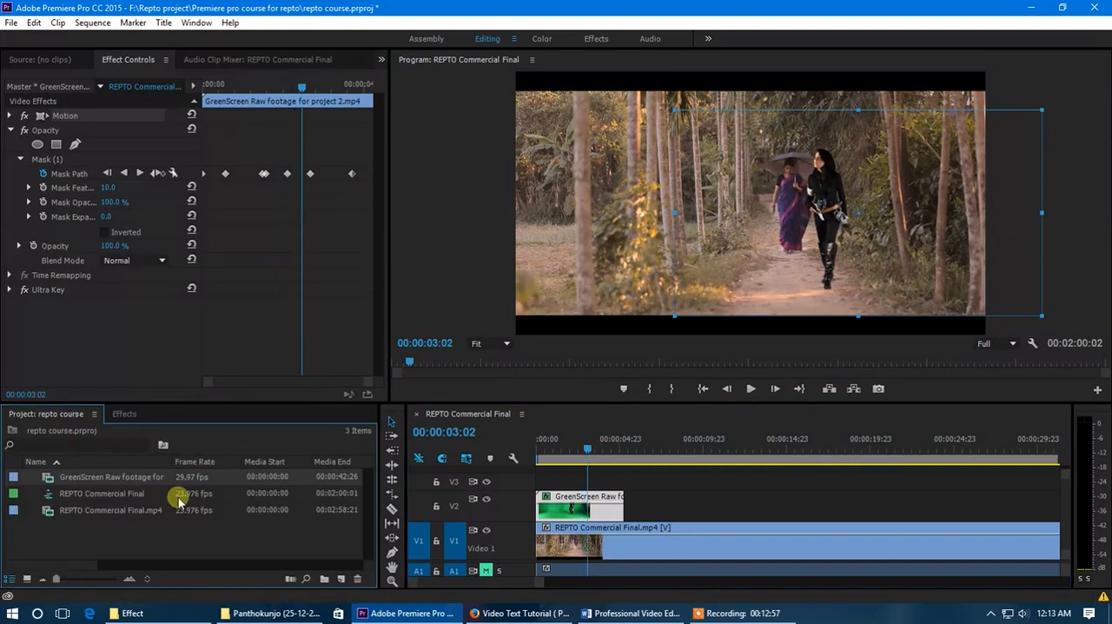
left_click(124, 415)
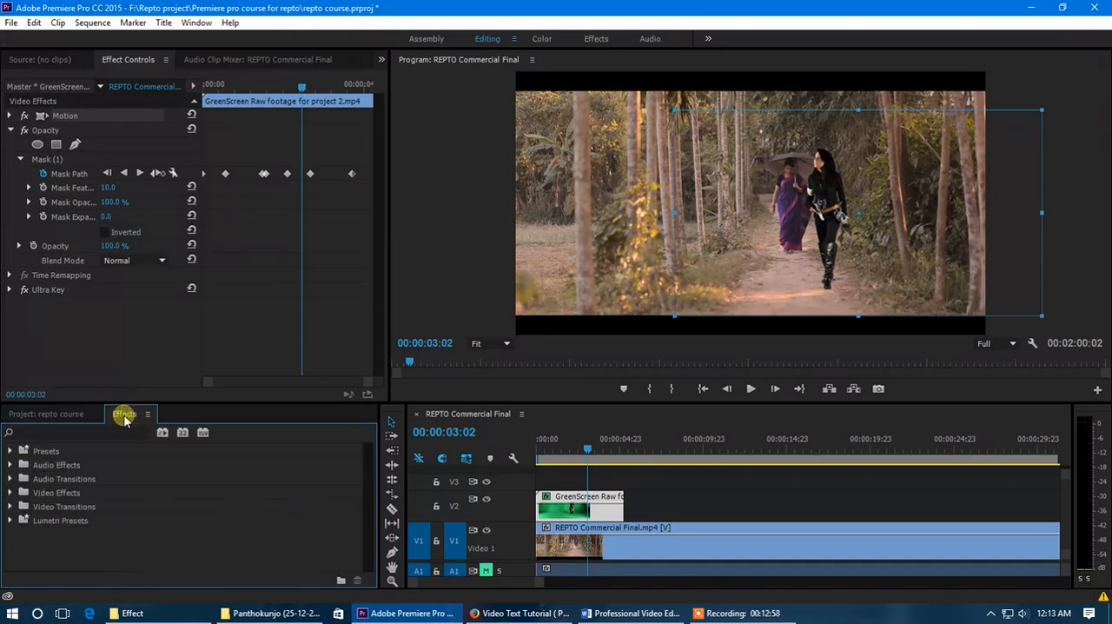
left_click(11, 492)
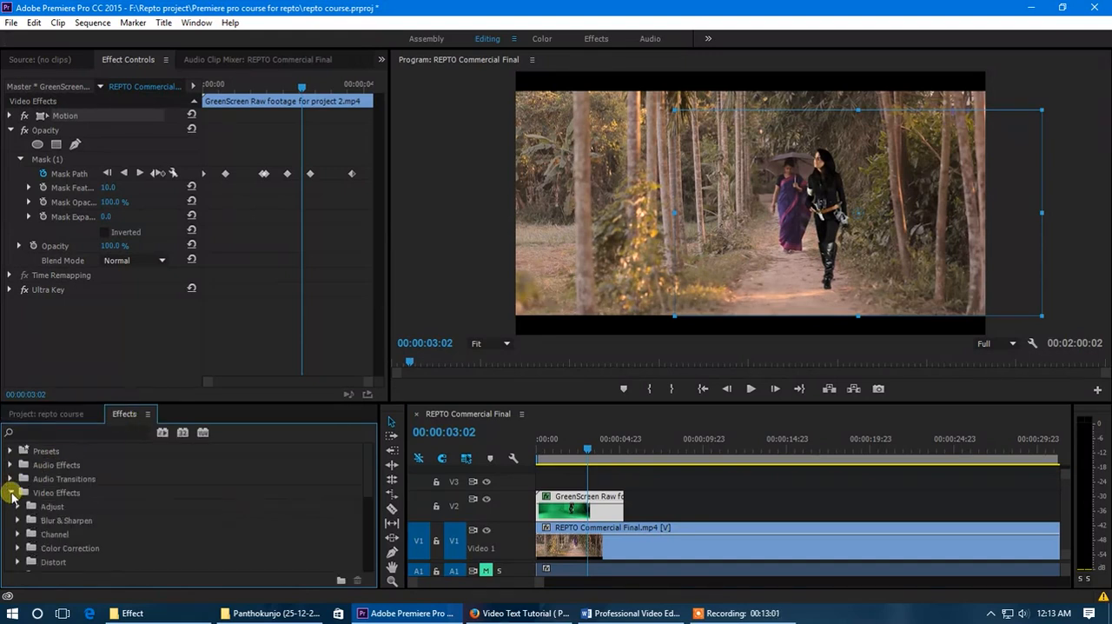
scroll(96, 516, "down", 1)
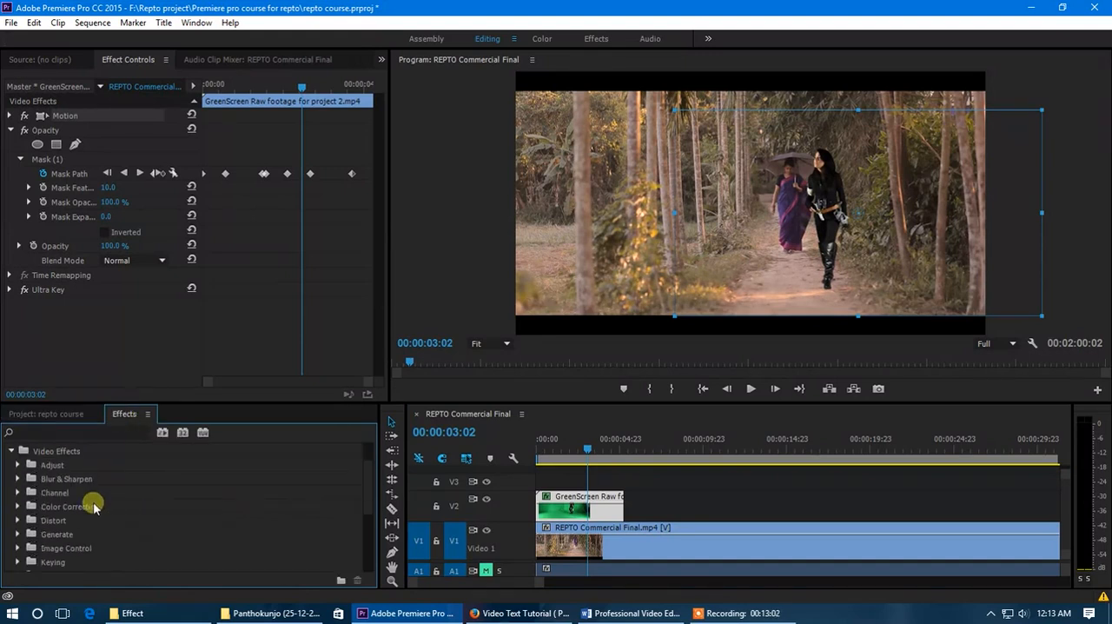
left_click(19, 508)
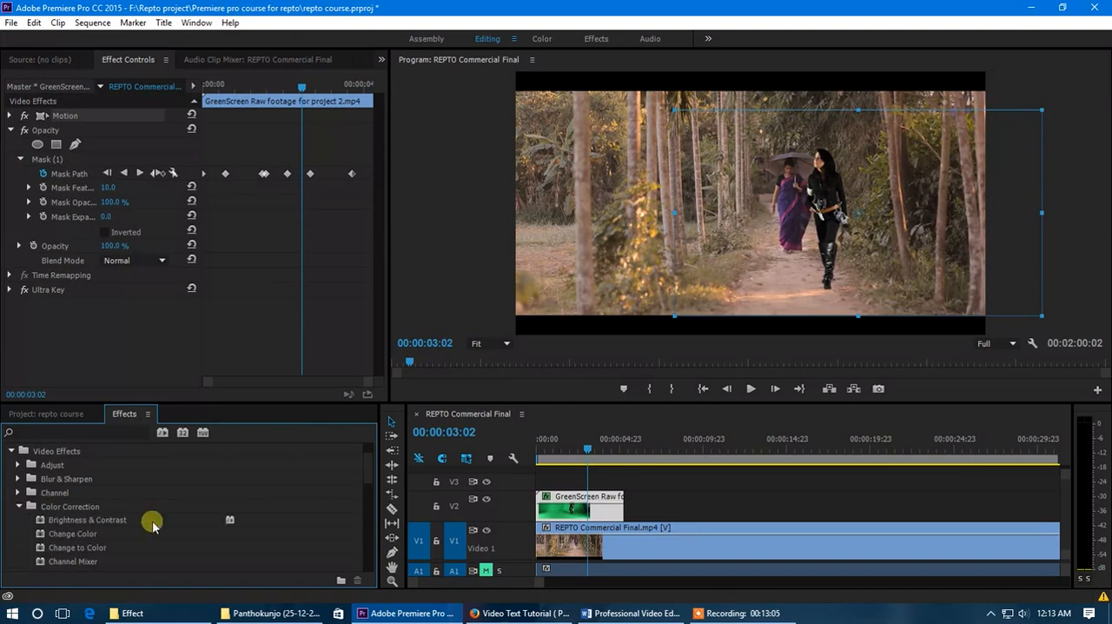
scroll(107, 520, "down", 1)
left_click_drag(99, 501, 602, 511)
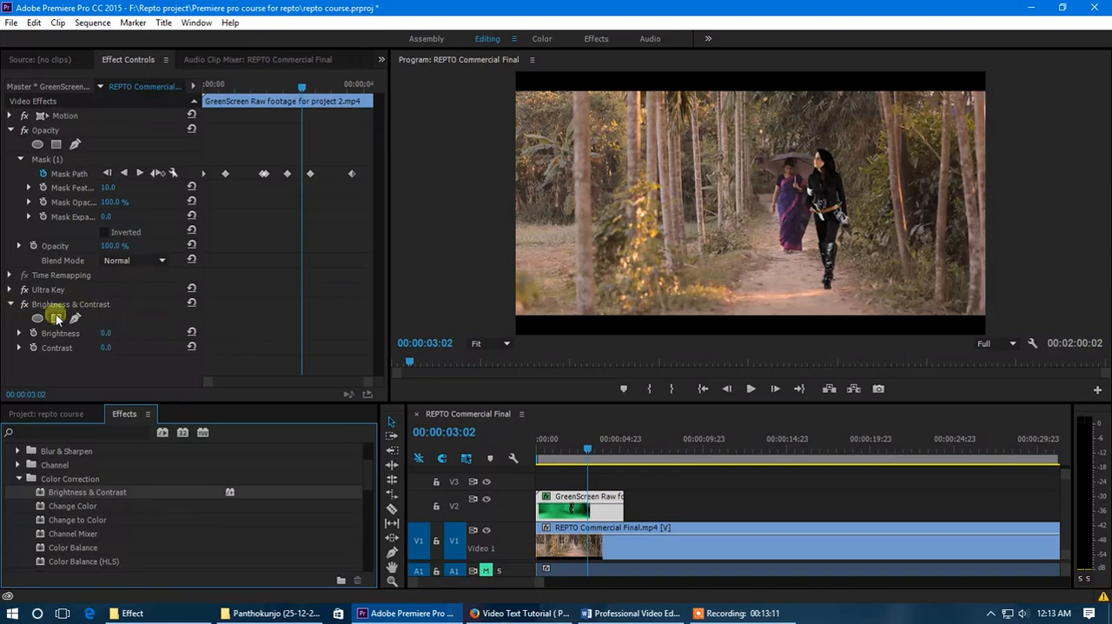
left_click_drag(105, 332, 130, 335)
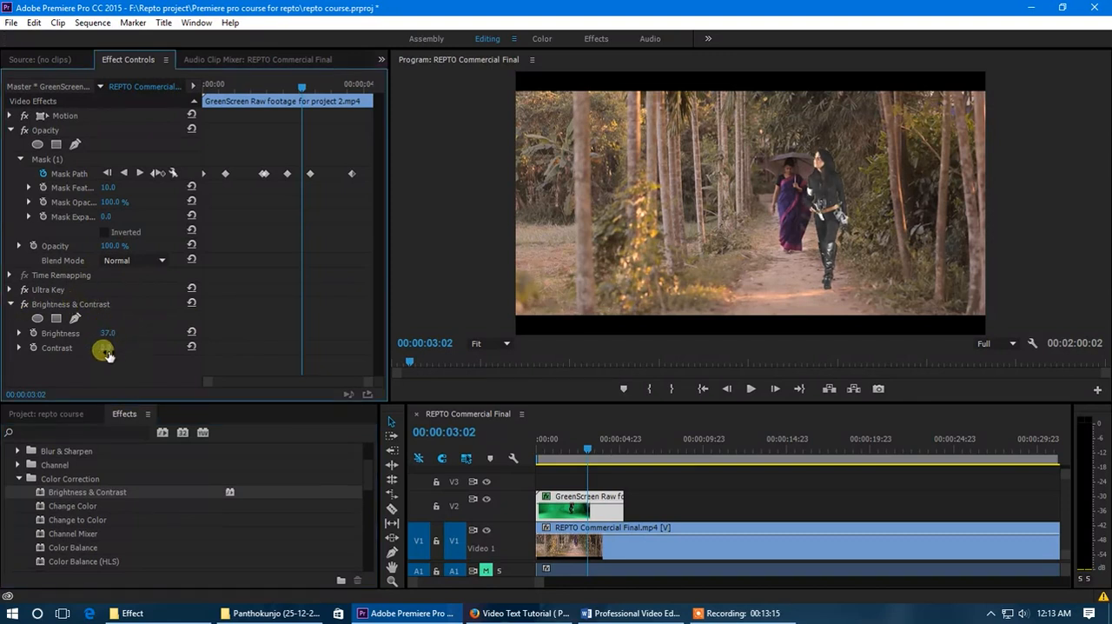
left_click_drag(132, 348, 111, 348)
- Apply the Three-Way Color Corrector from the Color Correction effects to the green-screen clip on V2
left_click_drag(77, 508, 127, 519)
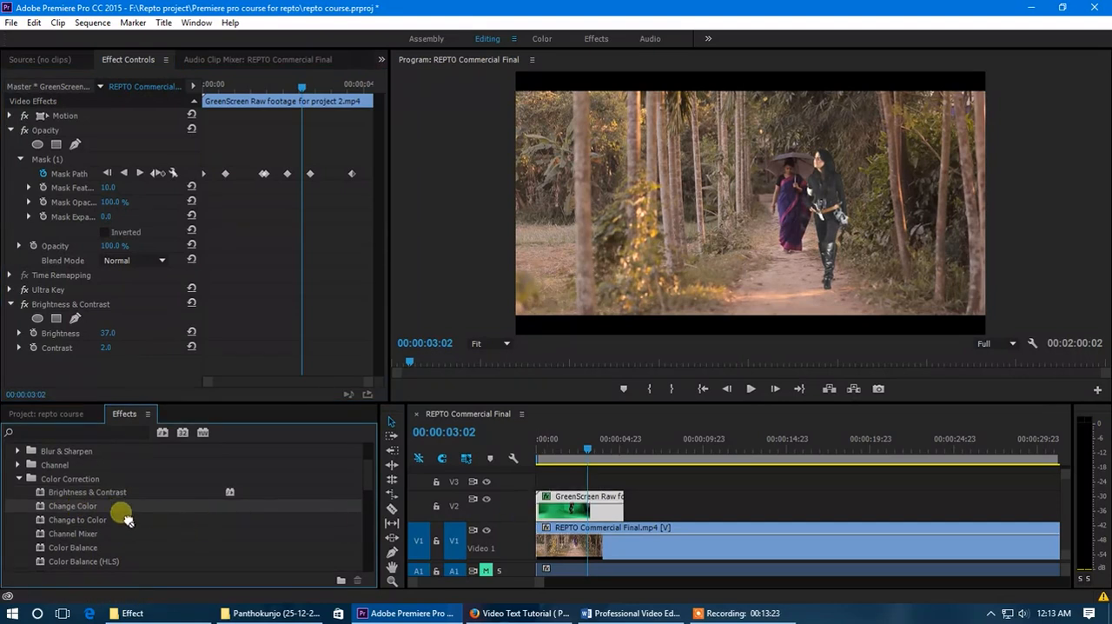
scroll(108, 533, "down", 3)
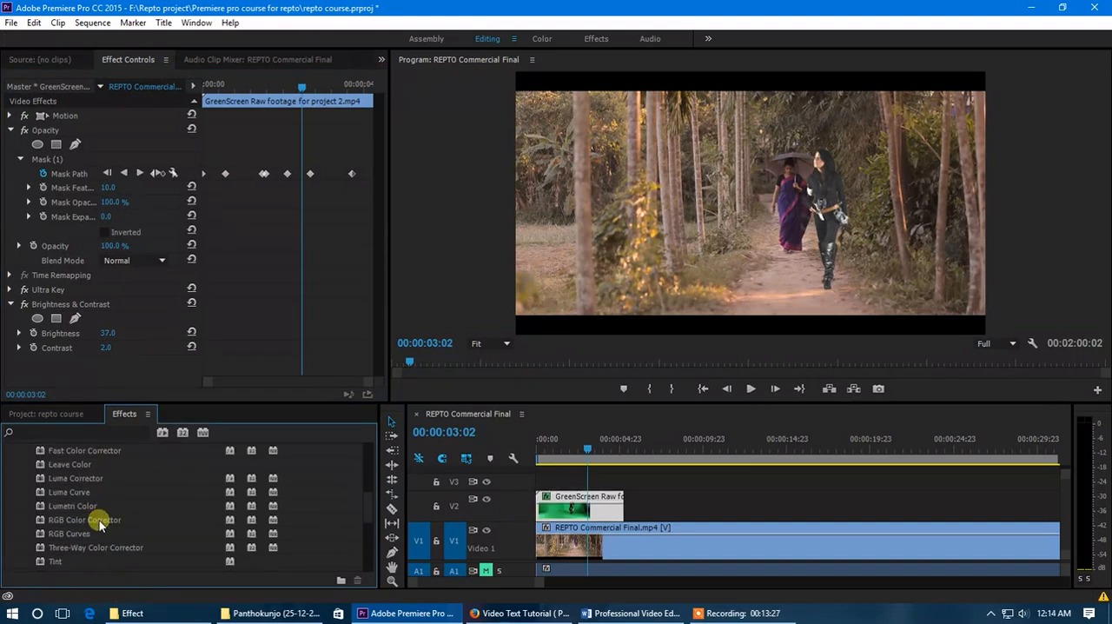
scroll(98, 520, "down", 1)
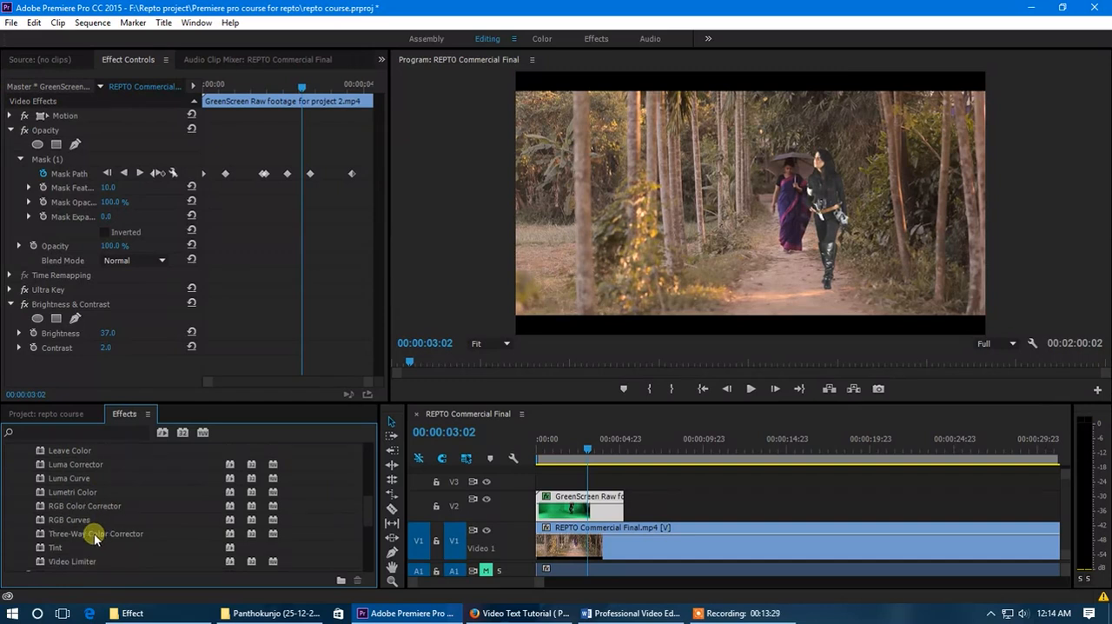
left_click_drag(89, 538, 584, 508)
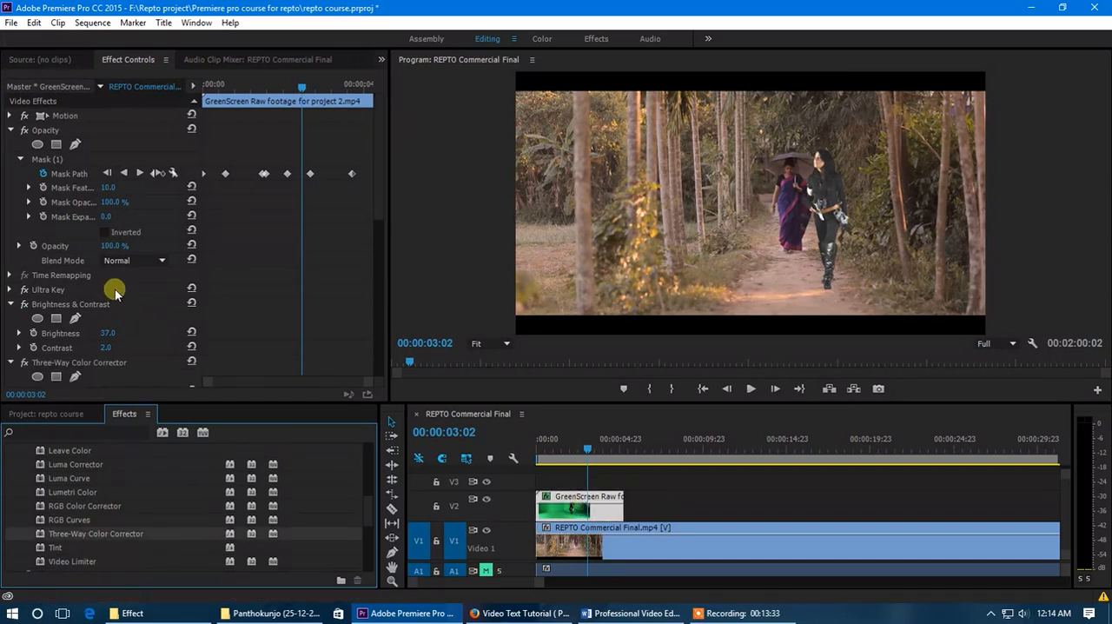
- Set the Three-Way Color Corrector's output to Video and shift the shadows, midtones and highlights wheels toward red-magenta
scroll(117, 294, "down", 3)
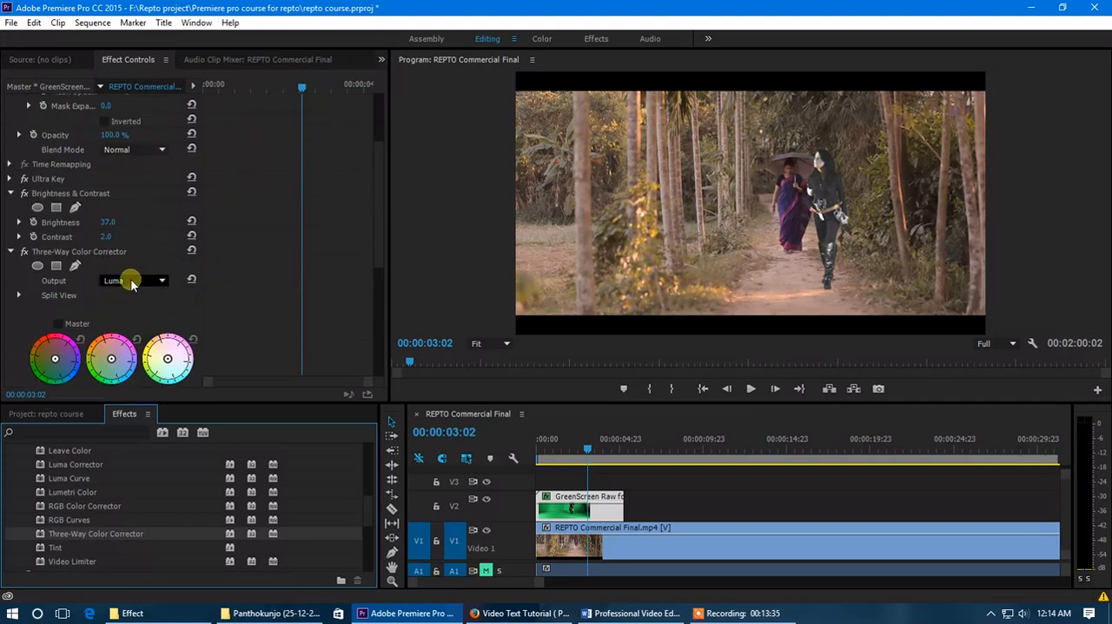
left_click(132, 282)
left_click(131, 294)
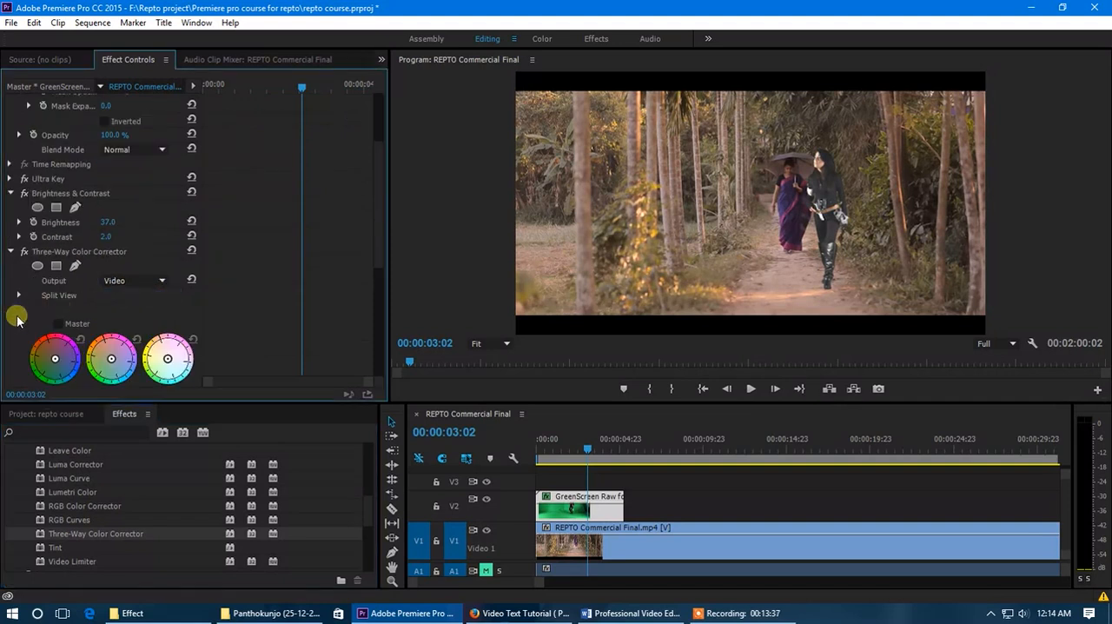
scroll(17, 319, "down", 1)
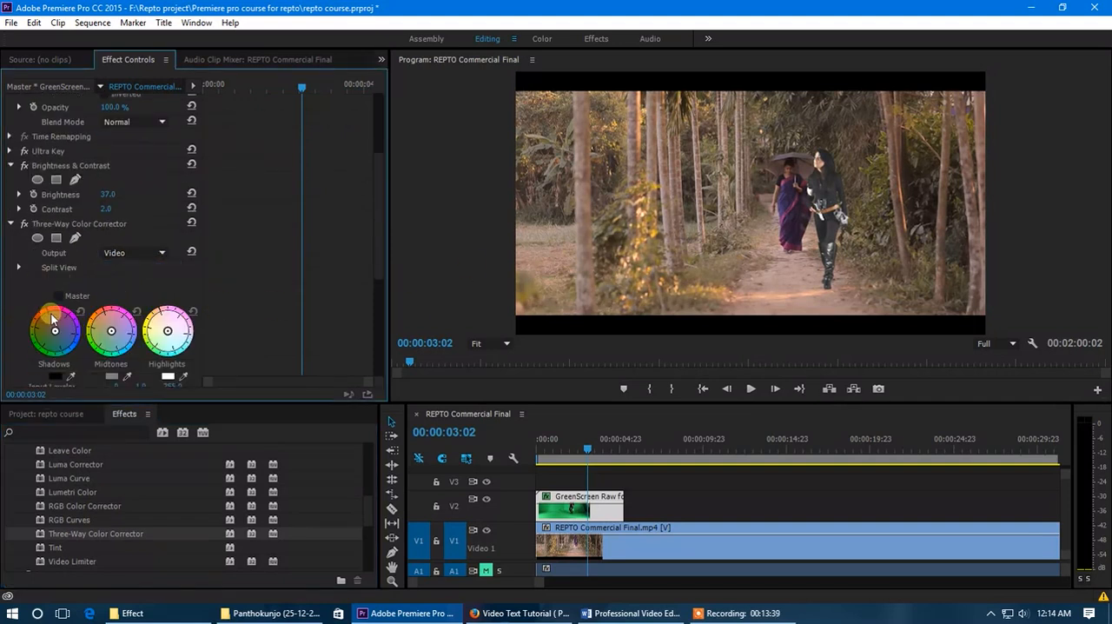
left_click_drag(41, 321, 52, 327)
- At 00:00:00:18, move the green-screen clip left with its Motion effect so the keyed woman stands closer to the path
left_click_drag(577, 449, 550, 451)
left_click(573, 504)
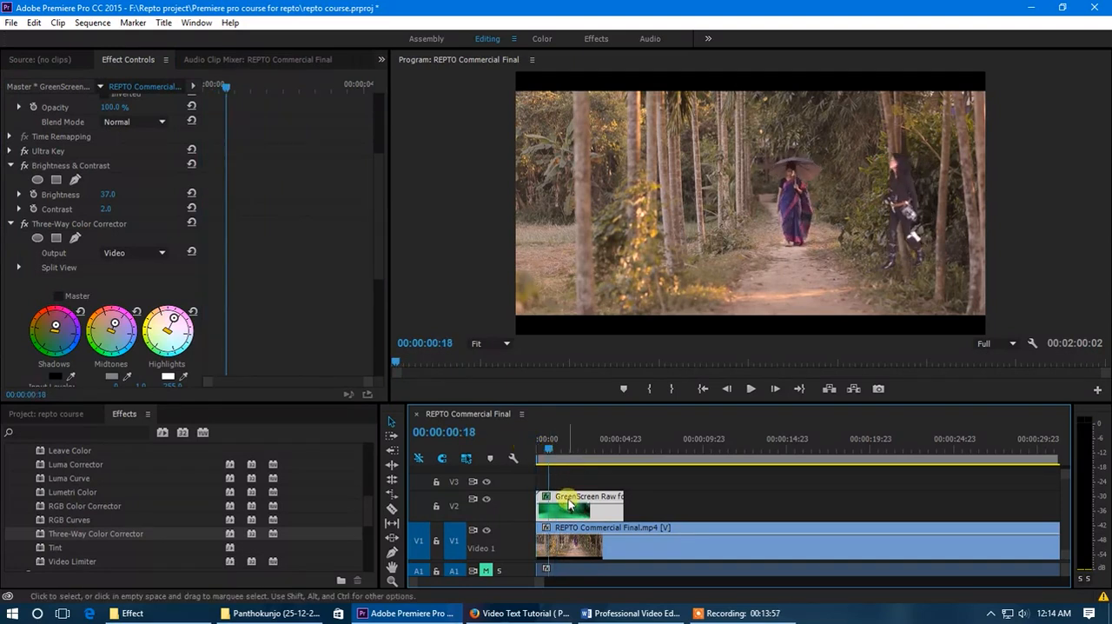
scroll(86, 122, "up", 5)
left_click(74, 142)
left_click(63, 116)
left_click(743, 223)
left_click_drag(802, 228, 762, 221)
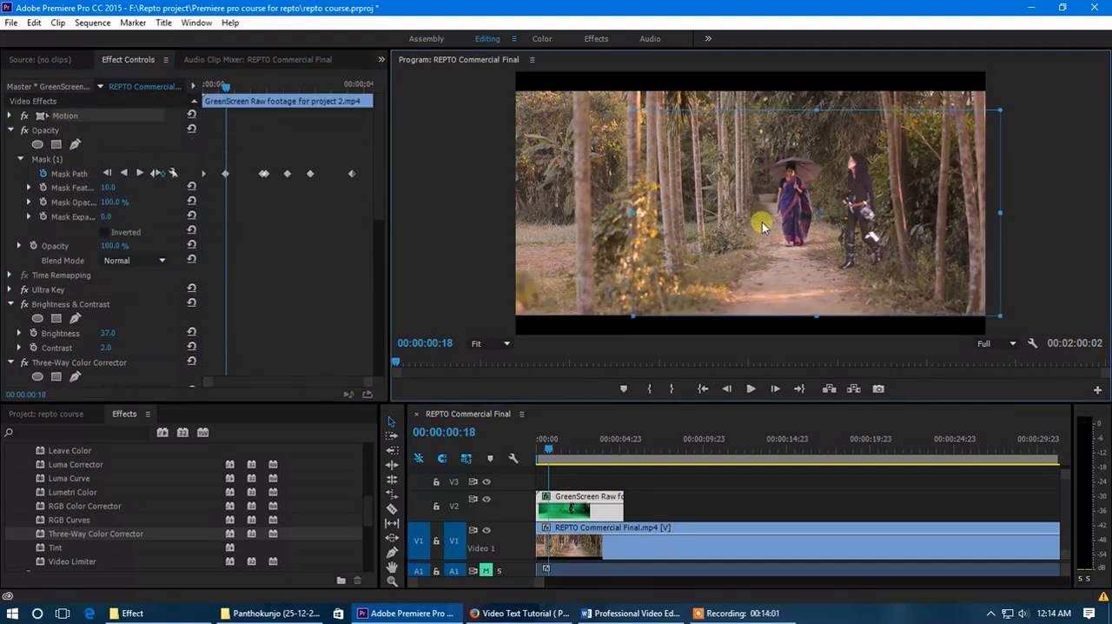
- Play the color-corrected composite from the sequence start and park the playhead at 00:00:01:23
left_click_drag(548, 463, 527, 453)
key("space")
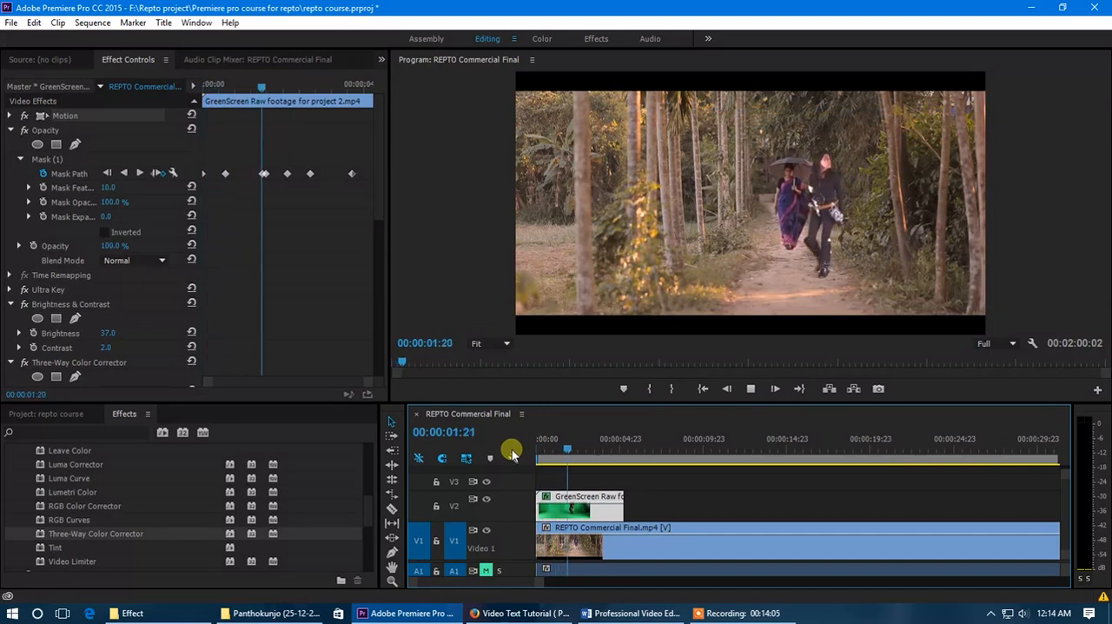
left_click_drag(517, 452, 571, 462)
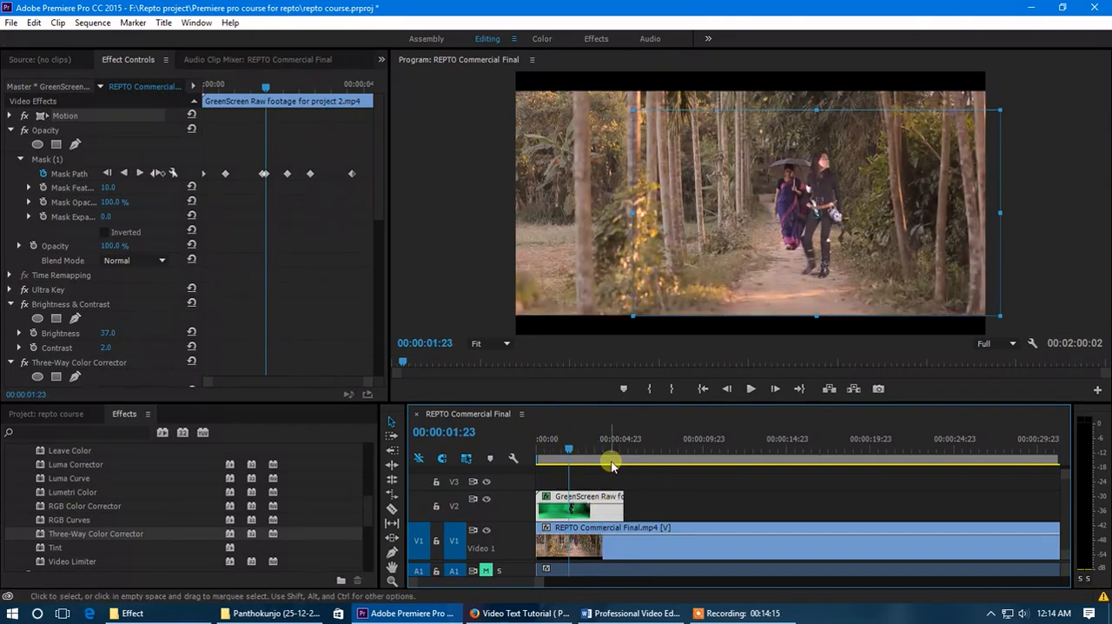
- Enlarge the program view, move the green-screen clip to position 1260.3, 564.6, and set its scale to 108.3, checking it at 00:00:02:19
left_click_drag(708, 405, 708, 437)
left_click_drag(839, 221, 850, 225)
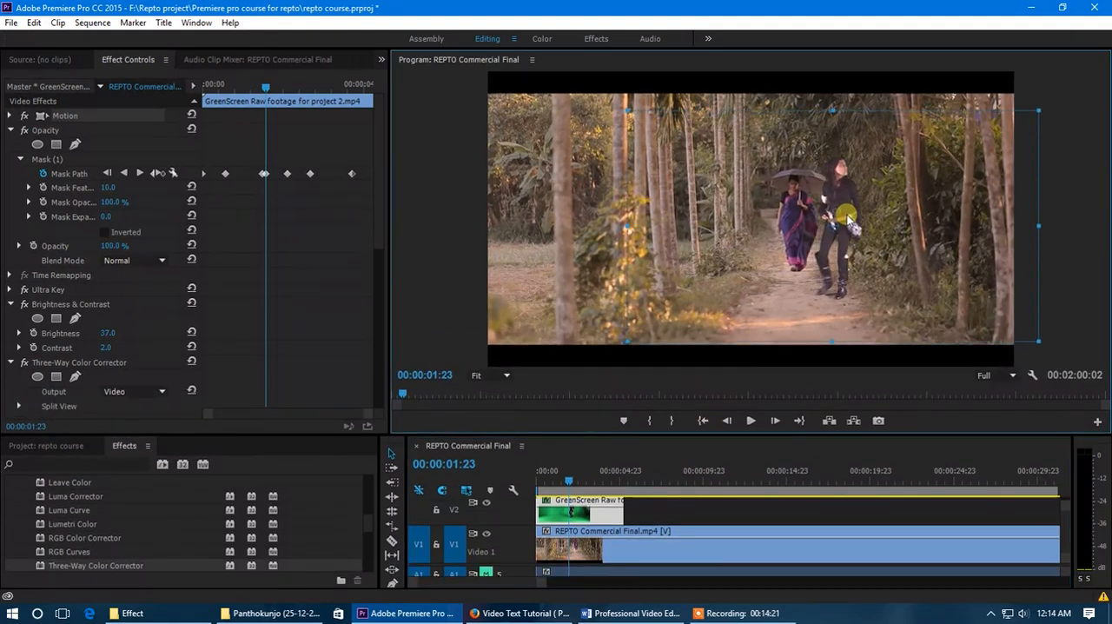
left_click(11, 118)
left_click(10, 117)
left_click_drag(103, 145, 119, 148)
left_click(551, 480)
left_click_drag(573, 481, 582, 482)
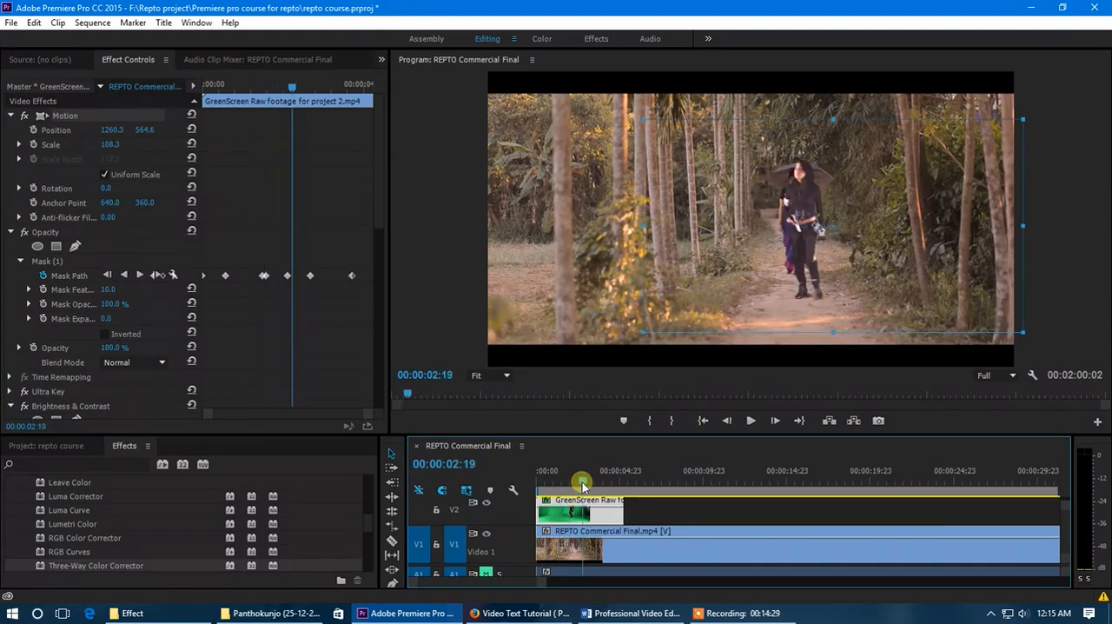
left_click_drag(575, 517, 676, 513)
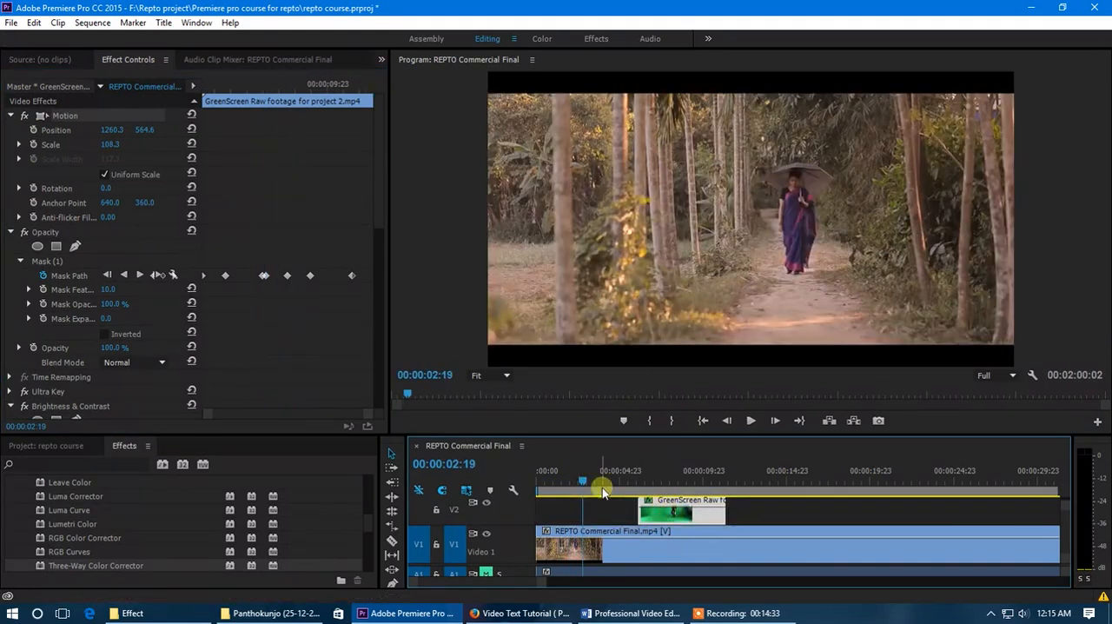
key("ctrl+z")
left_click_drag(587, 519, 683, 513)
left_click_drag(616, 484, 996, 508)
key("minus")
key("minus")
key("minus")
left_click_drag(596, 484, 706, 484)
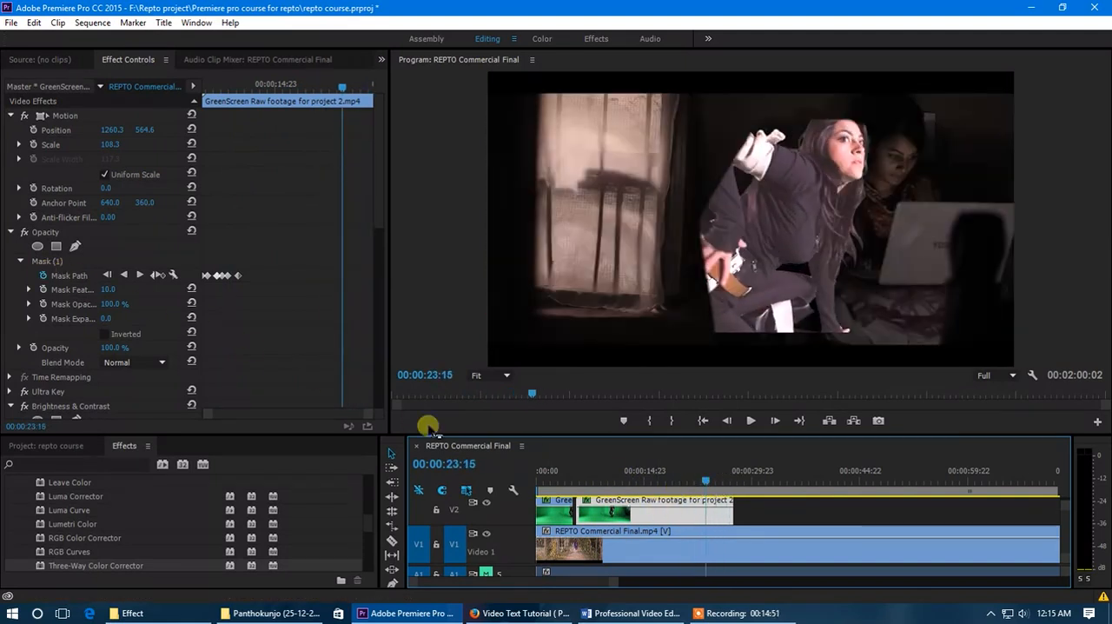
key("Delete")
- Return the playhead to 00:00:02:10 and select the remaining green-screen clip on V2
left_click_drag(615, 583, 530, 582)
left_click(556, 484)
left_click_drag(557, 484, 571, 482)
left_click(594, 522)
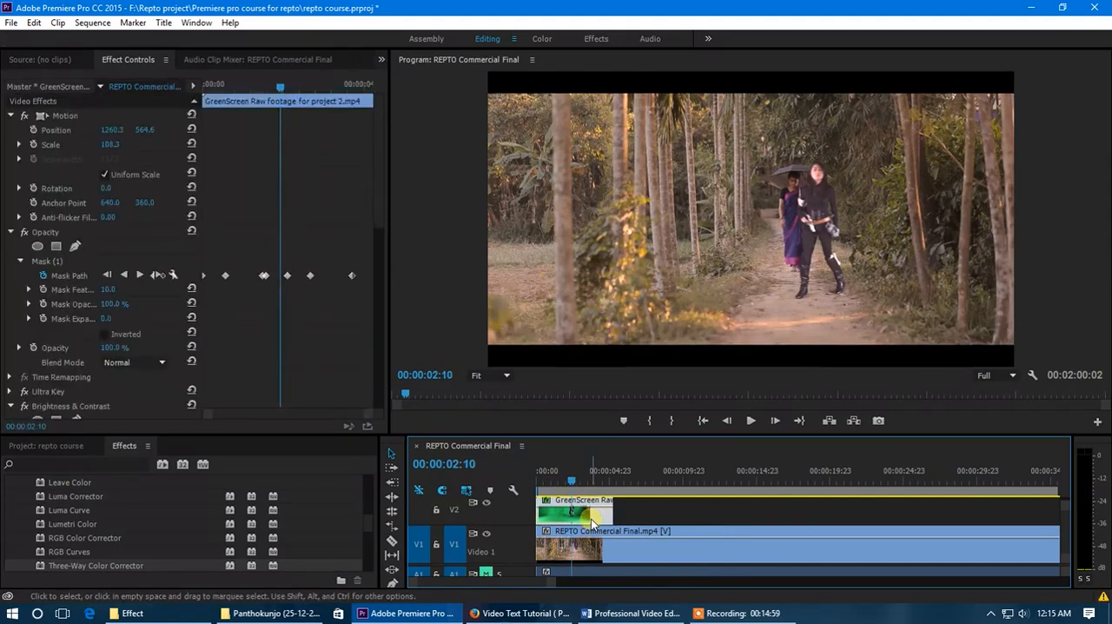